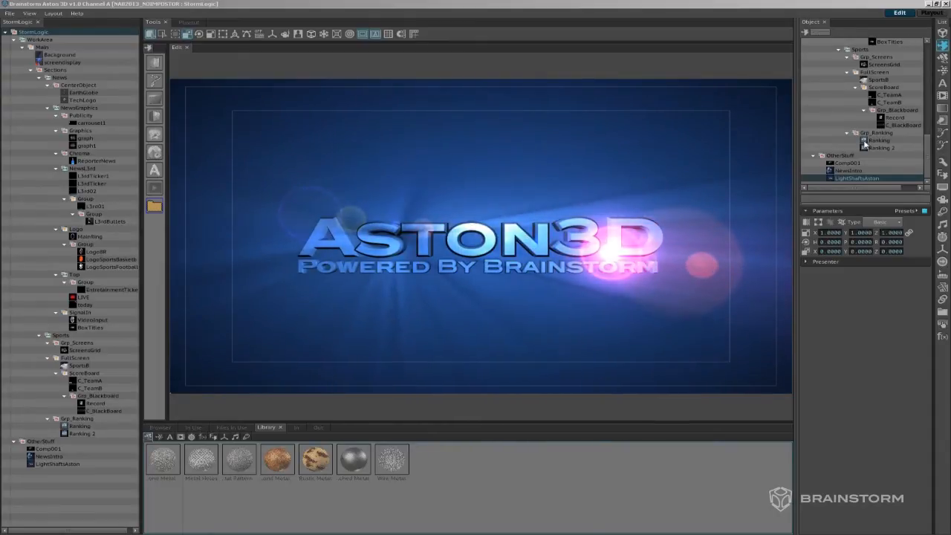
# - Adjust the StormLogic panel's width until its full item names fit, and show the Browser in place of the Library
pyautogui.moveTo(926, 145); pyautogui.dragTo(926, 43)
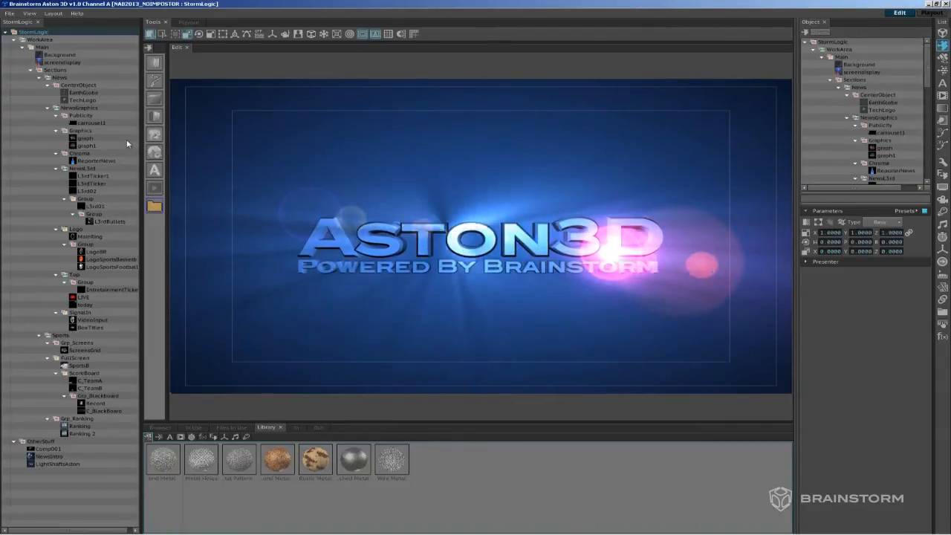
pyautogui.moveTo(141, 130); pyautogui.dragTo(385, 145)
pyautogui.moveTo(318, 144); pyautogui.dragTo(158, 145)
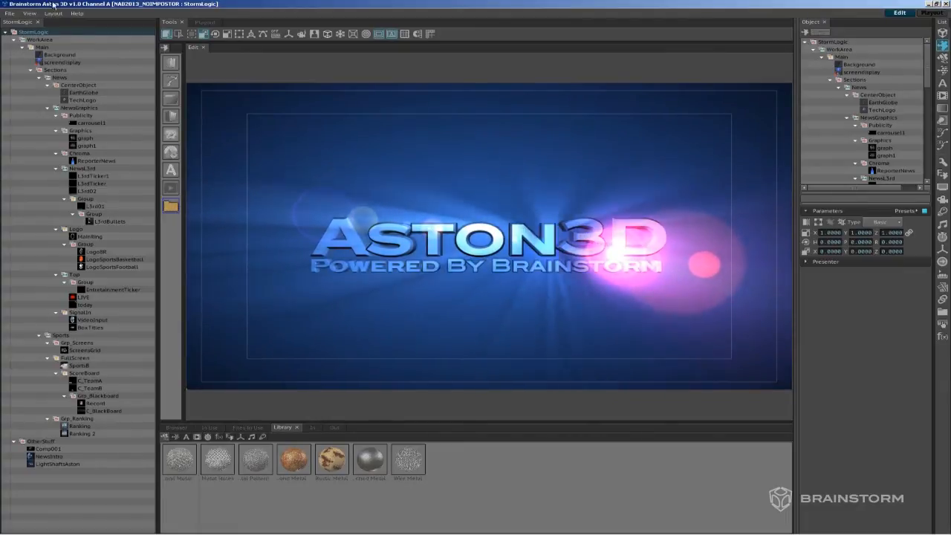
pyautogui.click(176, 427)
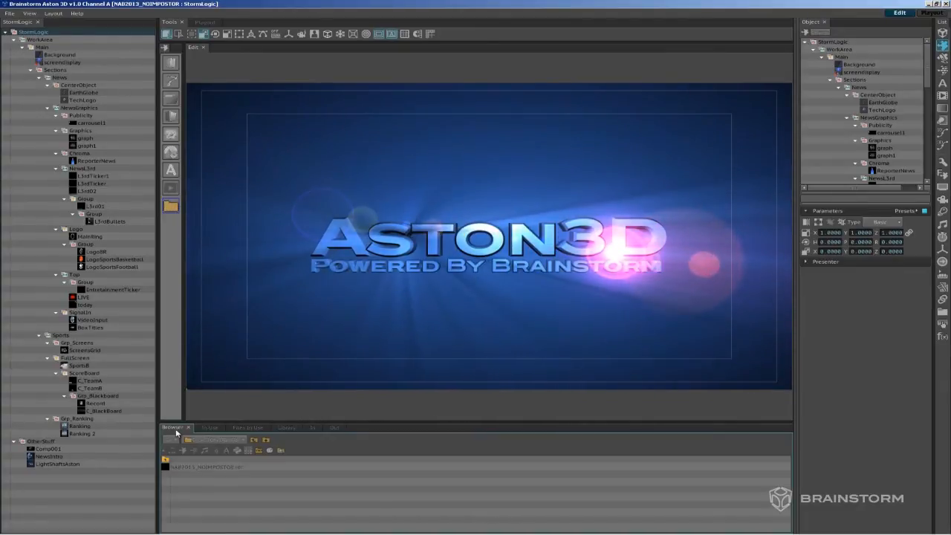
pyautogui.moveTo(58, 15); pyautogui.dragTo(40, 24)
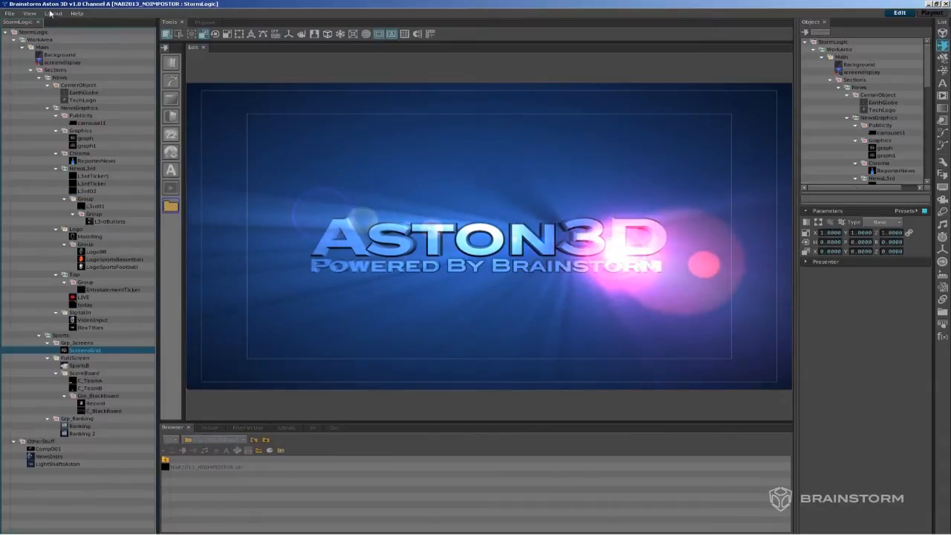
# - Switch the workspace to the Animation layout and return to the layout with the StormLogic tree and Library
pyautogui.click(51, 14)
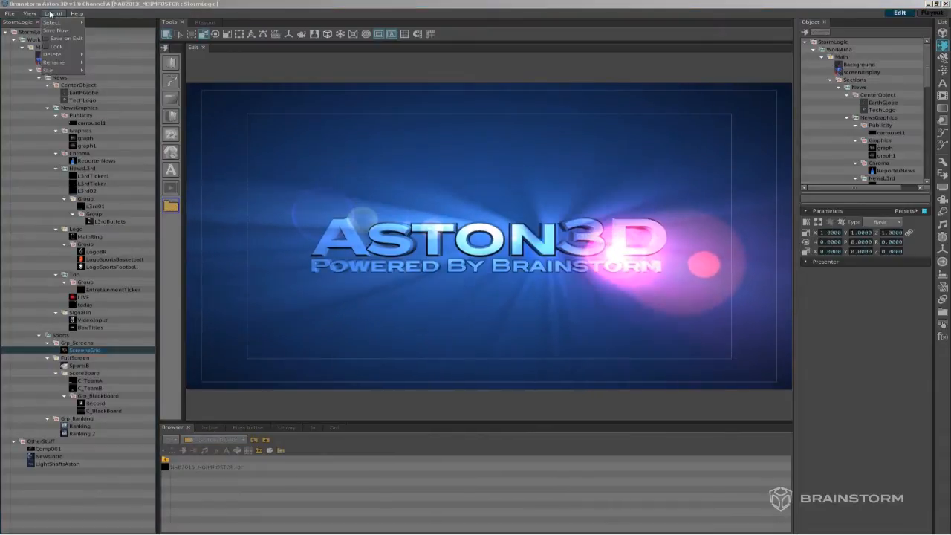
pyautogui.moveTo(71, 23)
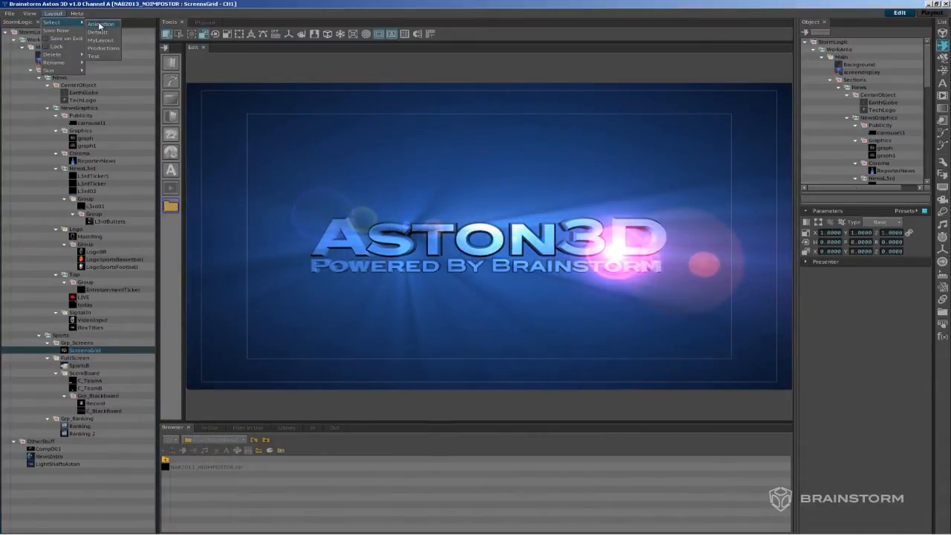
pyautogui.click(100, 24)
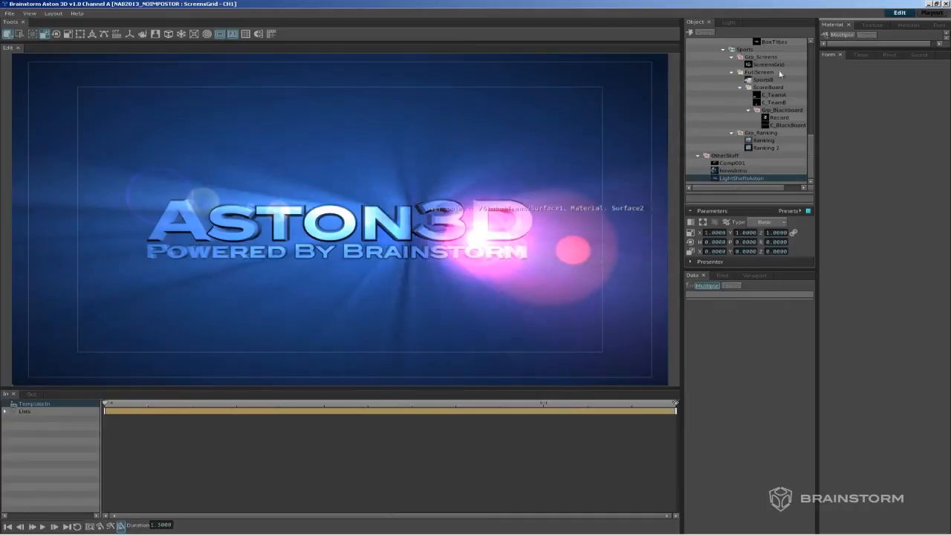
pyautogui.click(51, 14)
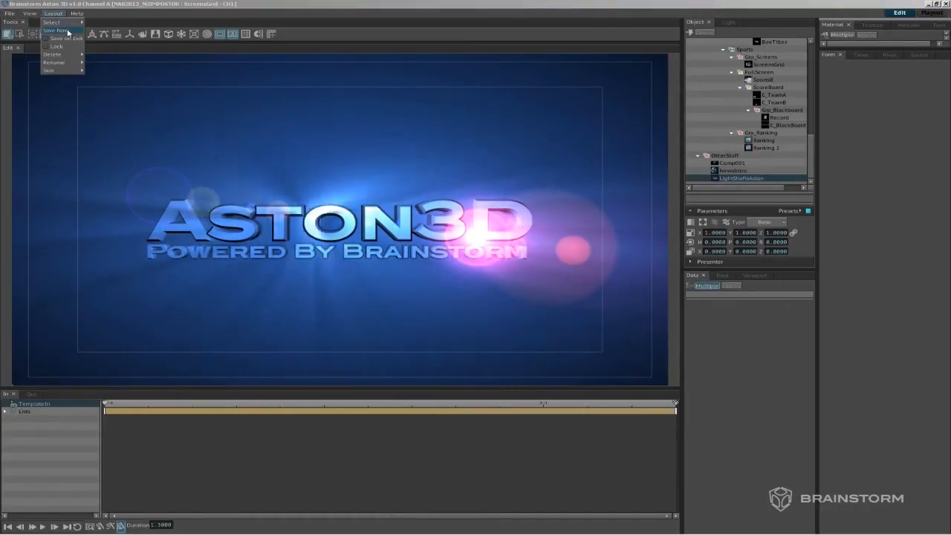
pyautogui.moveTo(63, 23)
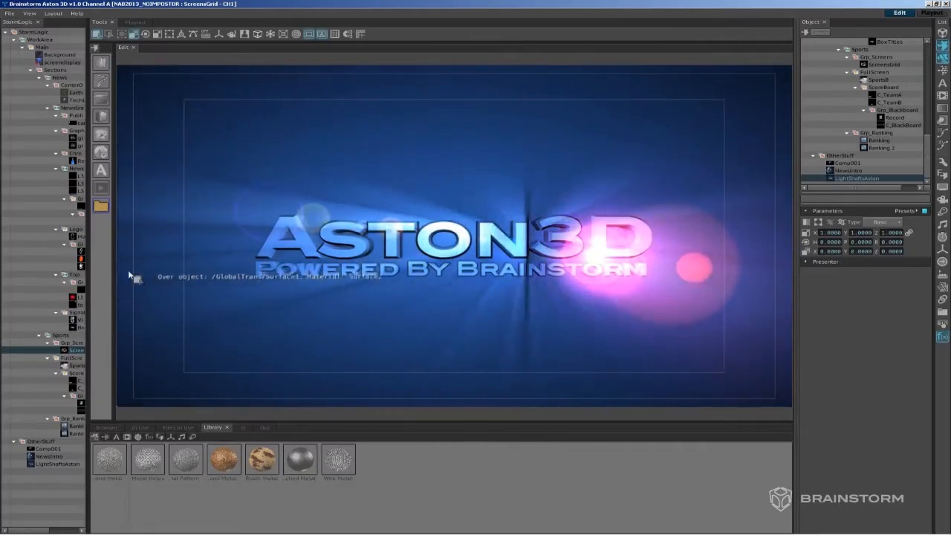
# - Show and close the Light panel beside the object tree, and widen the StormLogic panel for readable item names
pyautogui.moveTo(88, 265); pyautogui.dragTo(146, 266)
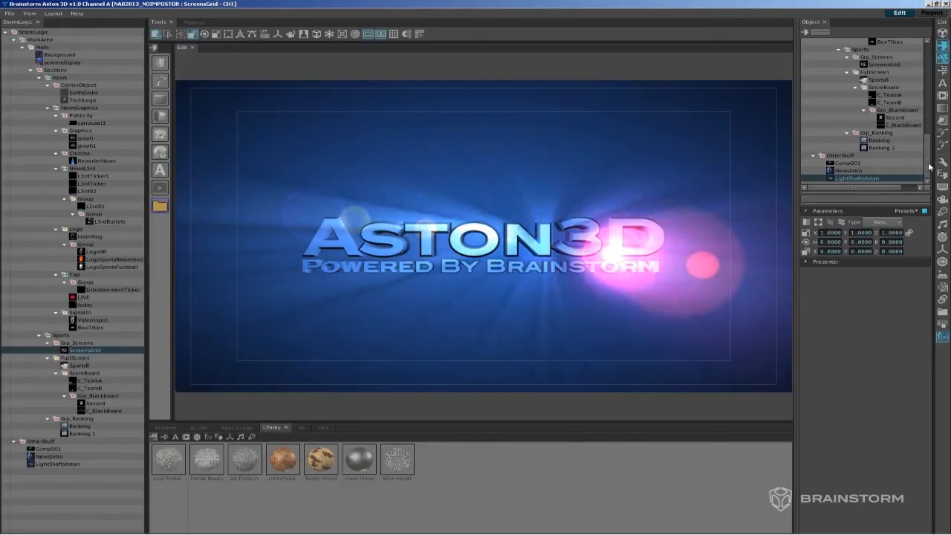
pyautogui.moveTo(927, 163); pyautogui.dragTo(936, 72)
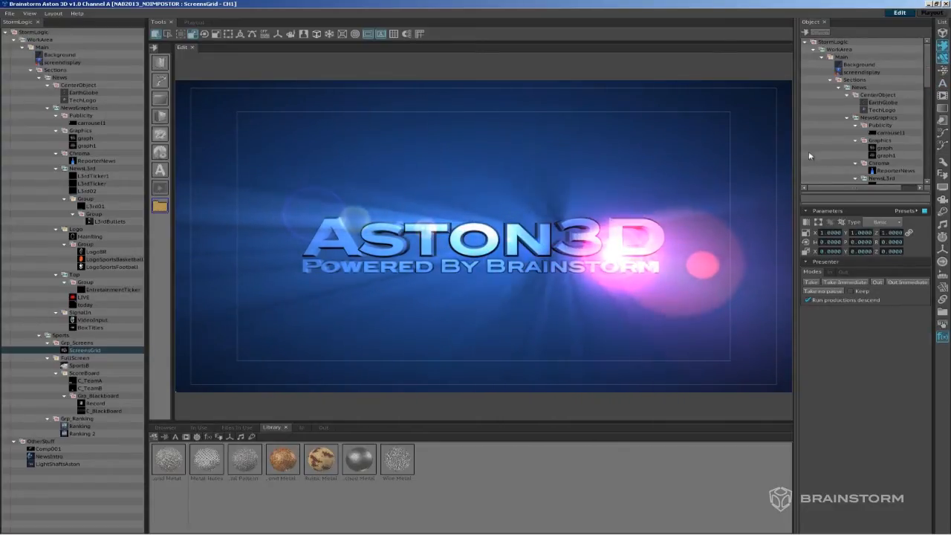
pyautogui.moveTo(795, 149); pyautogui.dragTo(795, 150)
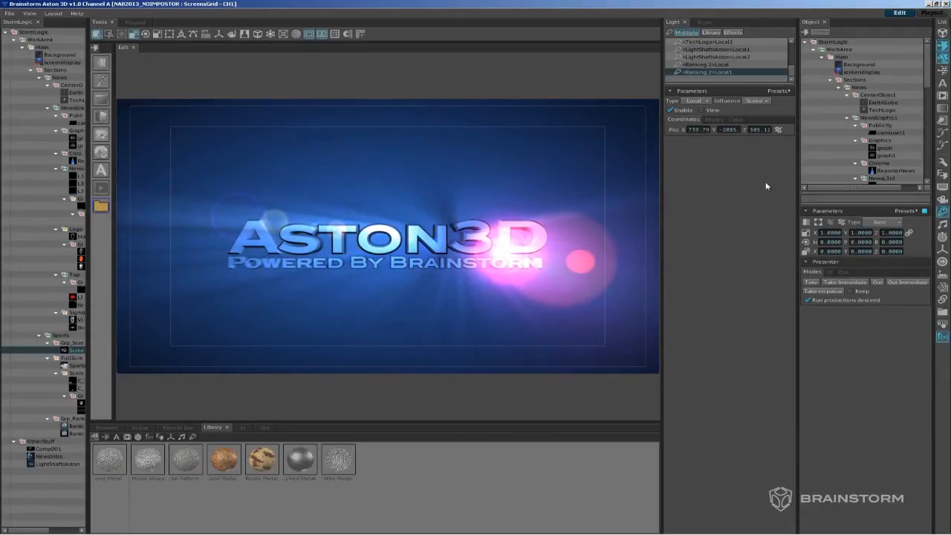
pyautogui.doubleClick(661, 198)
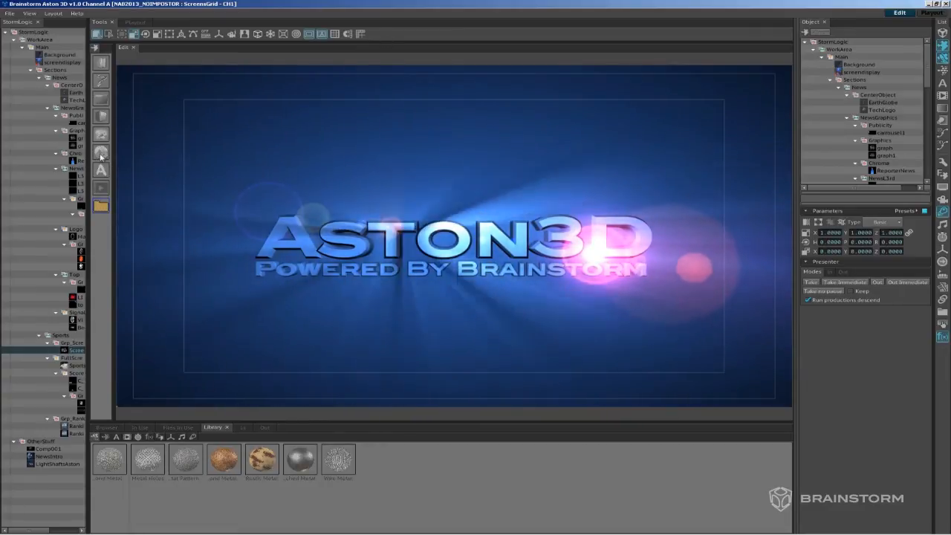
pyautogui.moveTo(89, 148); pyautogui.dragTo(122, 151)
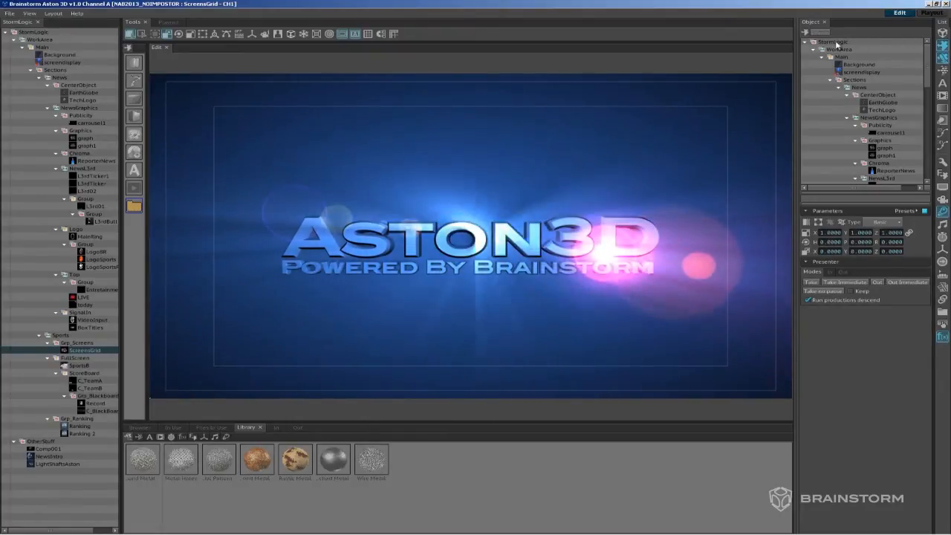
# - Clear the Main group's output and display the screendisplay set, checking it in wireframe before returning to the shaded view
pyautogui.click(846, 58)
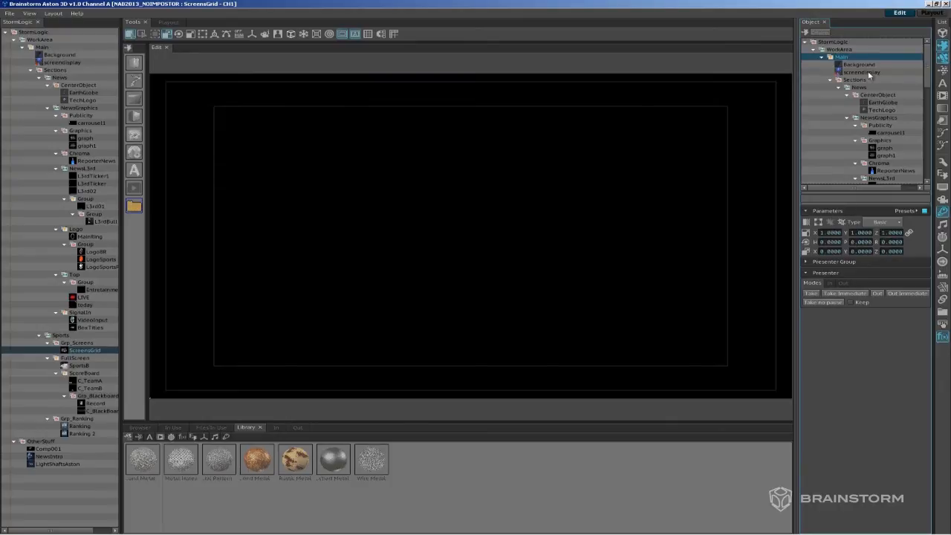
pyautogui.click(868, 72)
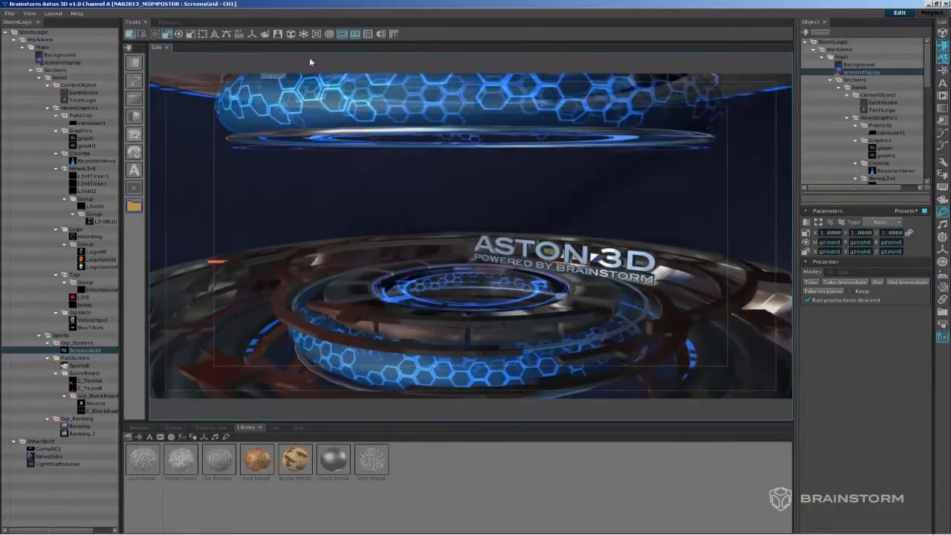
pyautogui.click(290, 34)
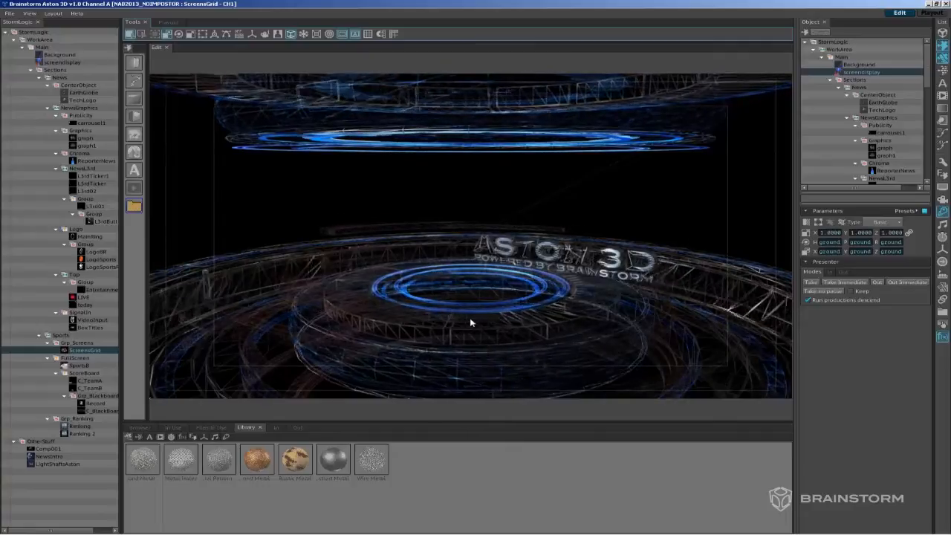
pyautogui.click(291, 35)
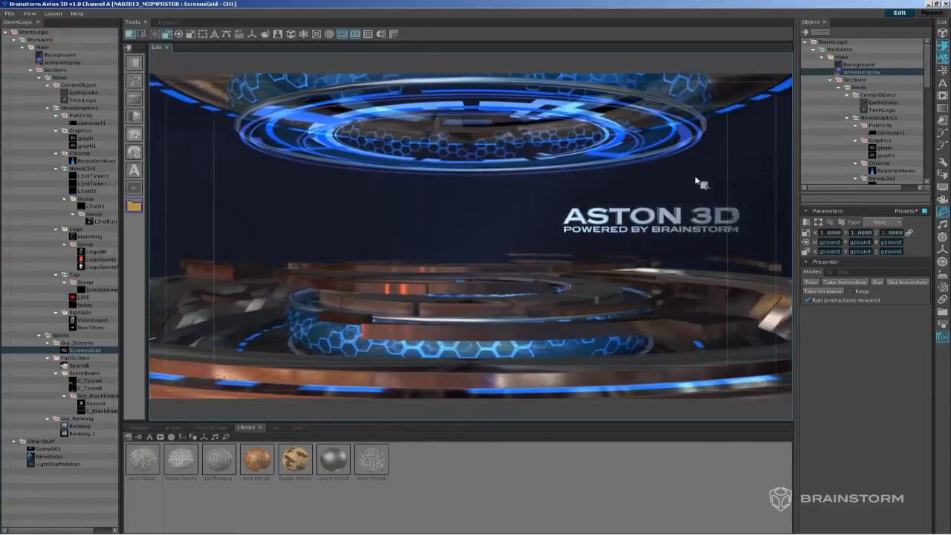
# - Display EarthGlobe as the News center object, swap it for TechLogo, and bring EarthGlobe back
pyautogui.click(874, 103)
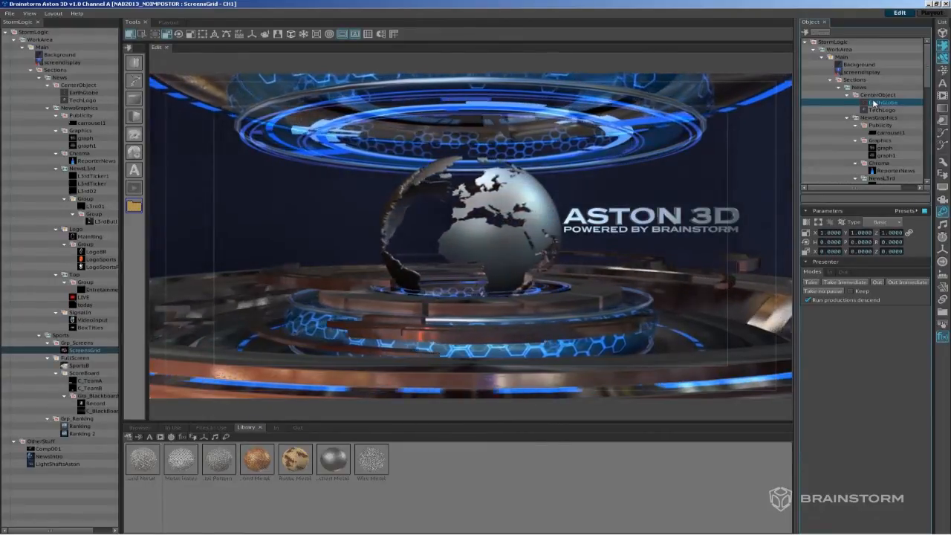
pyautogui.click(884, 110)
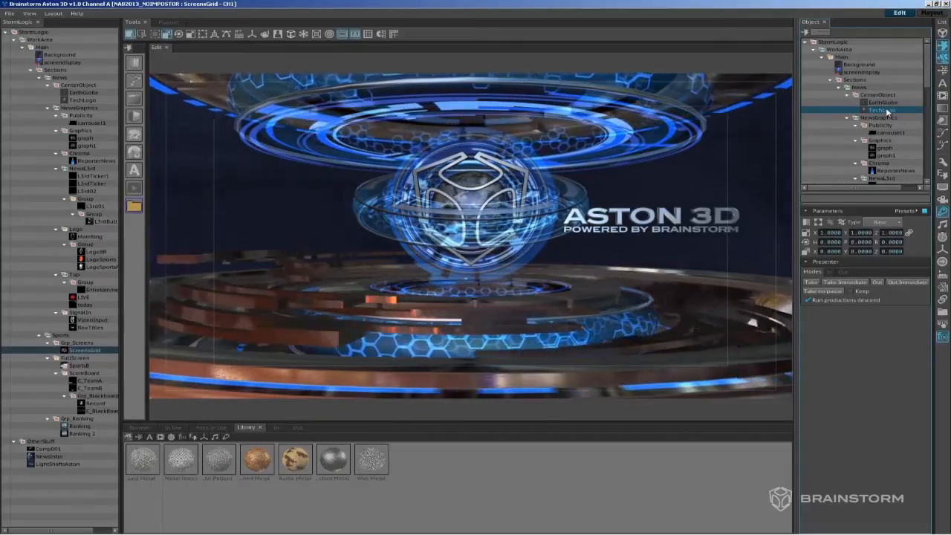
pyautogui.click(888, 102)
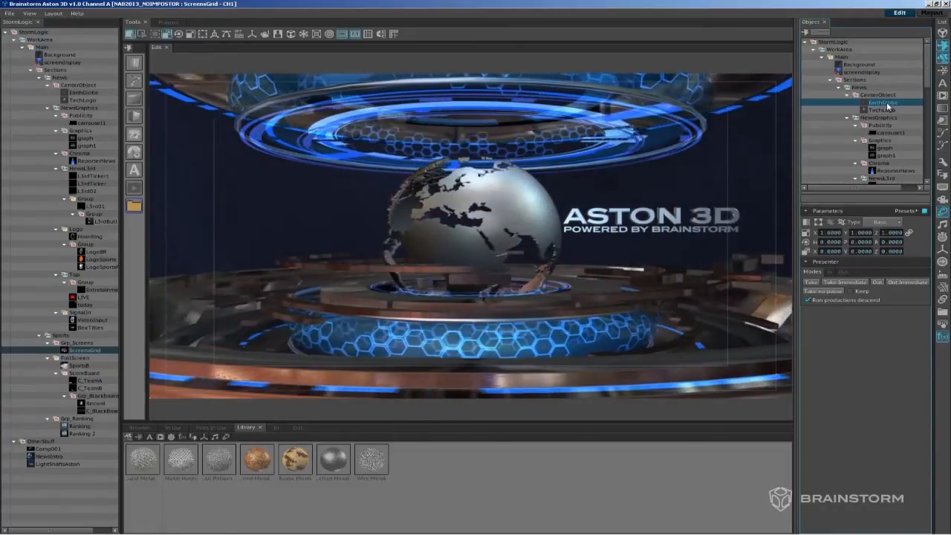
# - Display the graph1 chart over the set and replace it with the graph chart
pyautogui.click(887, 155)
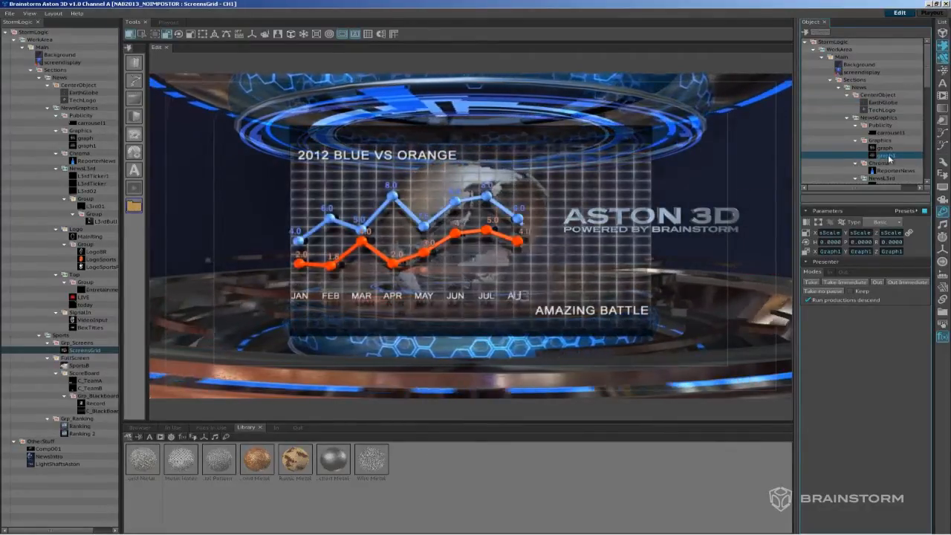
pyautogui.click(885, 150)
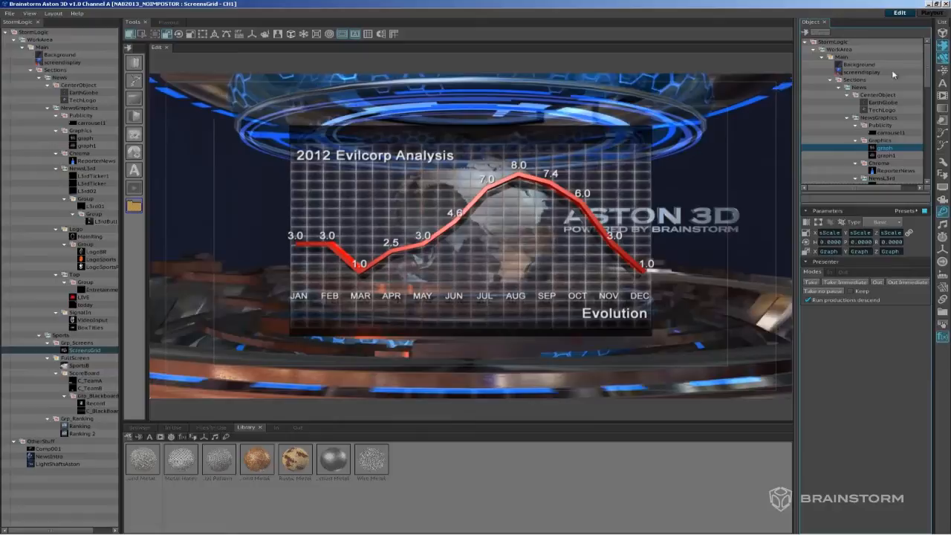
# - Add the L3rd01 lower third, the L3rdTicker1 and L3rdTicker tickers, and the two-line L3rd02 lower third to the output
pyautogui.scroll(-4, 929, 73)
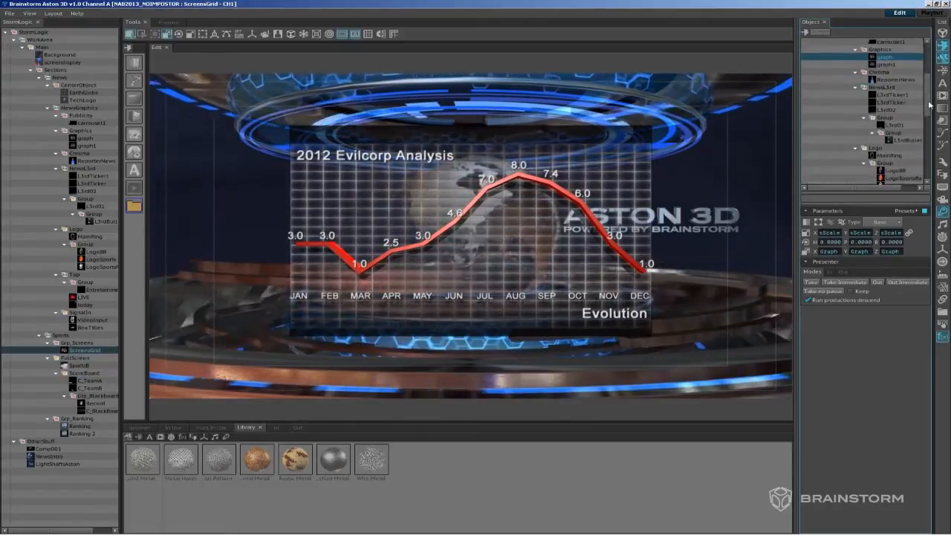
pyautogui.click(893, 125)
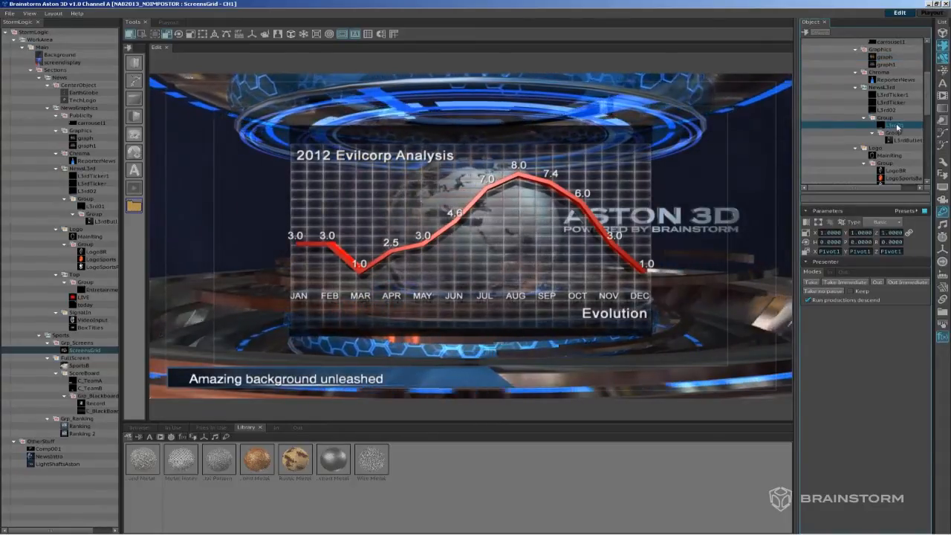
pyautogui.click(901, 94)
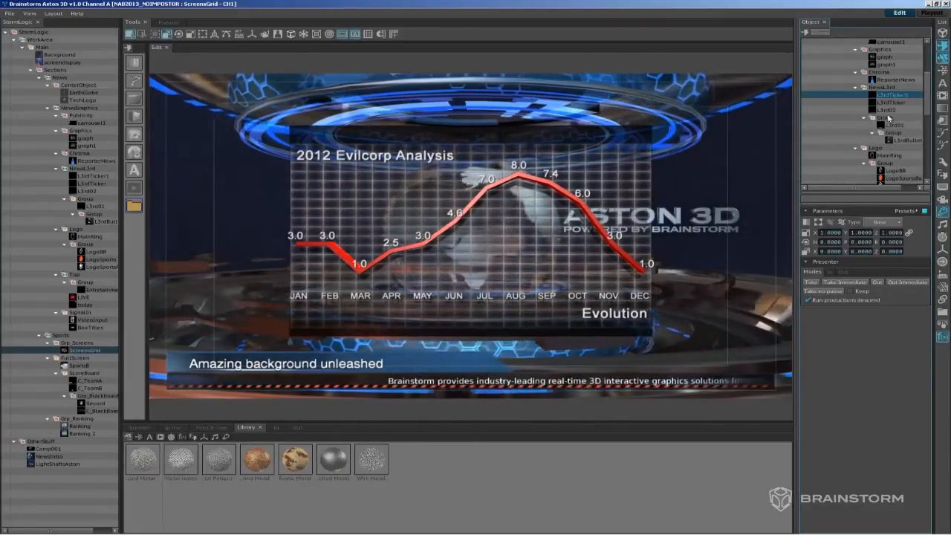
pyautogui.click(891, 102)
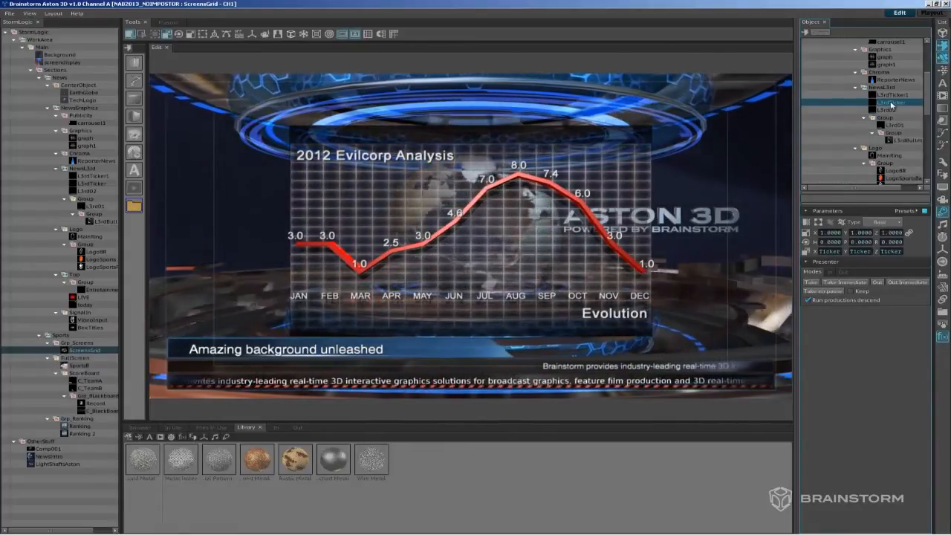
pyautogui.click(891, 110)
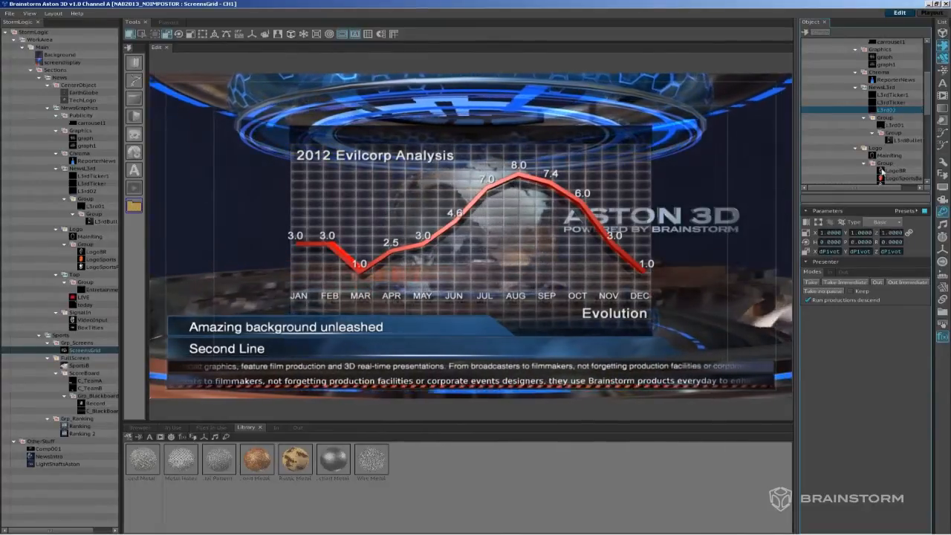
# - Show the ReporterNews figure and remove it through its Chroma group, and clear all graphics through the Main group
pyautogui.click(894, 81)
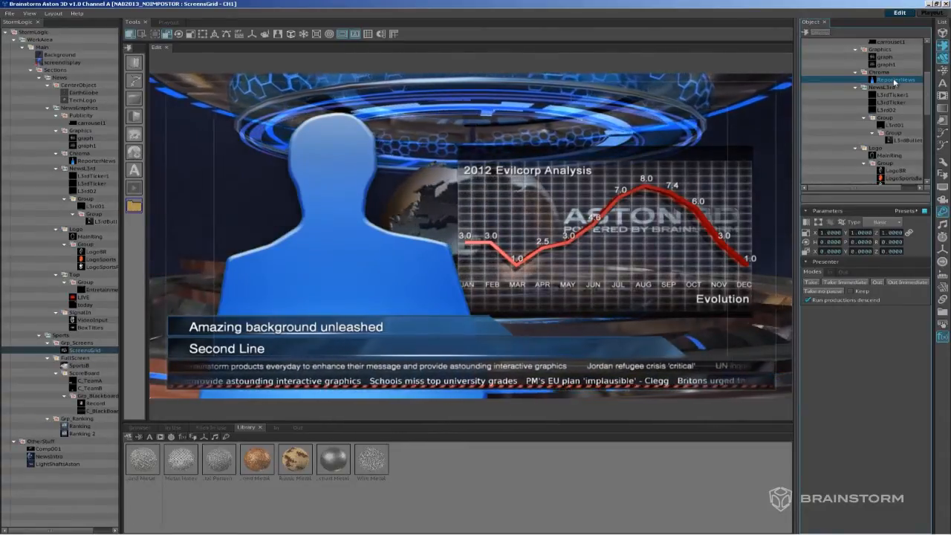
pyautogui.click(880, 73)
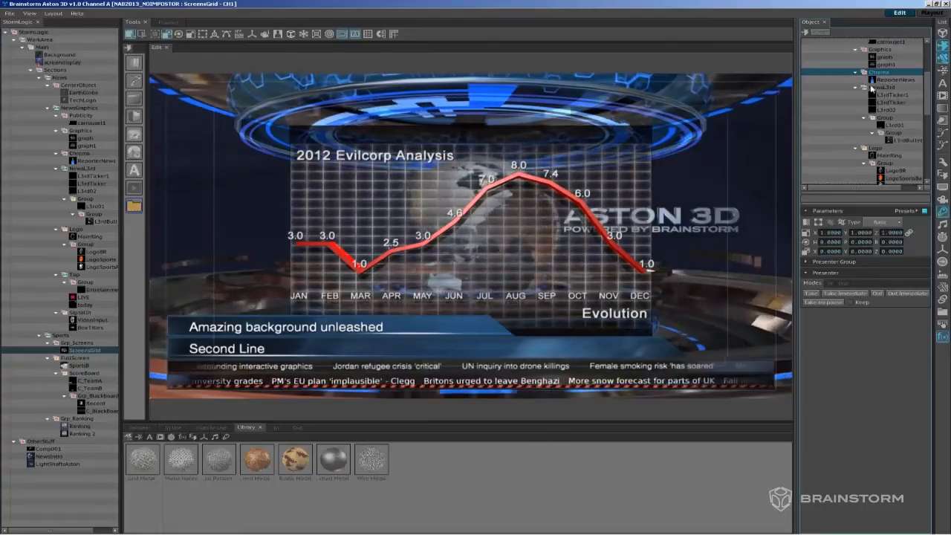
pyautogui.moveTo(927, 104); pyautogui.dragTo(922, 72)
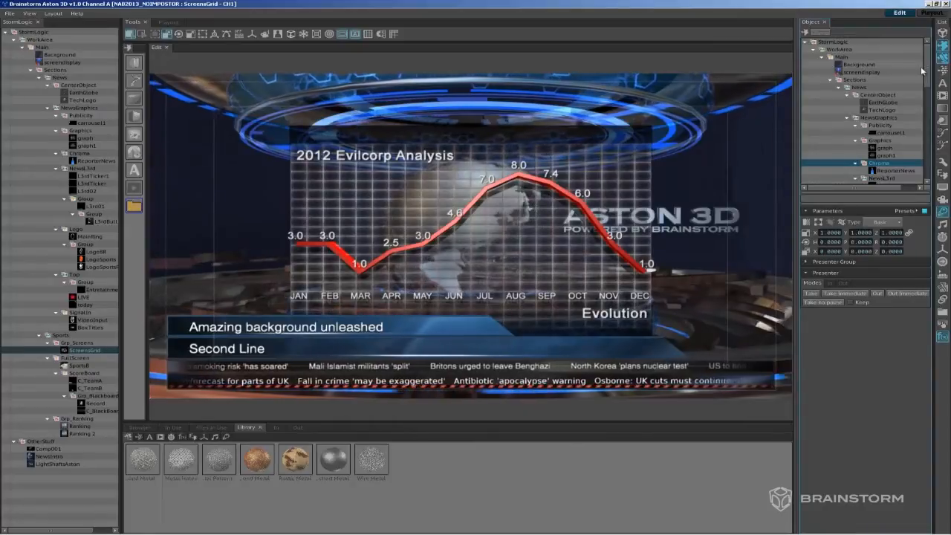
pyautogui.click(848, 58)
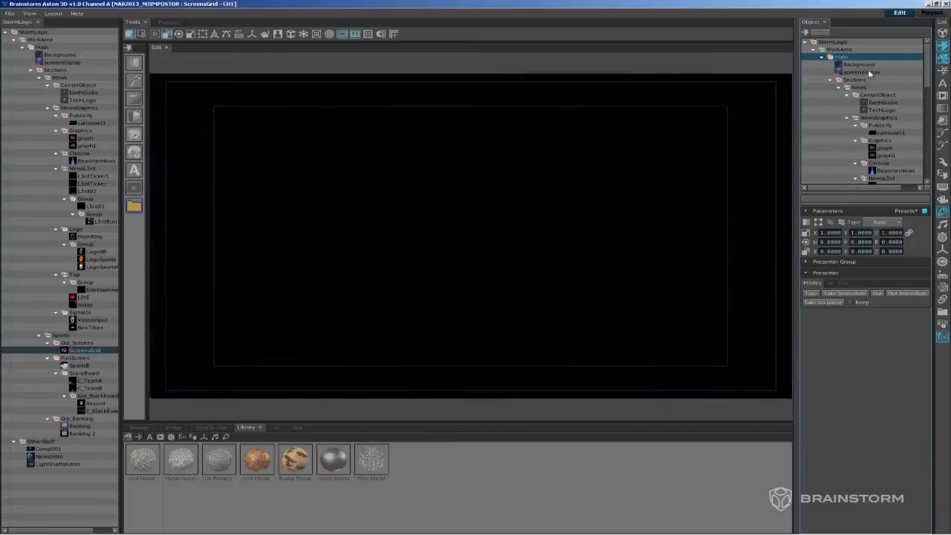
# - Open the graph item from the News Graphics group for editing and expand its object tree to the Surface and nested Group
pyautogui.click(55, 64)
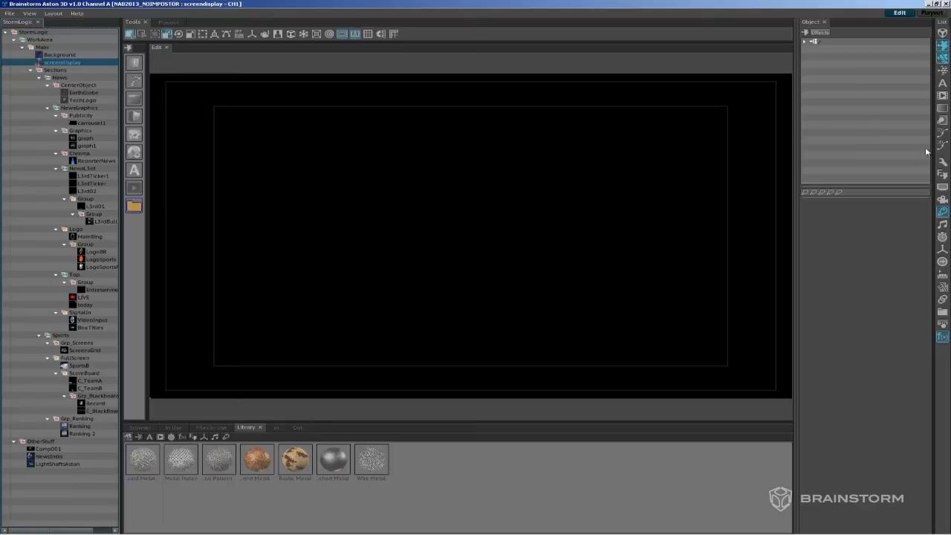
pyautogui.click(86, 139)
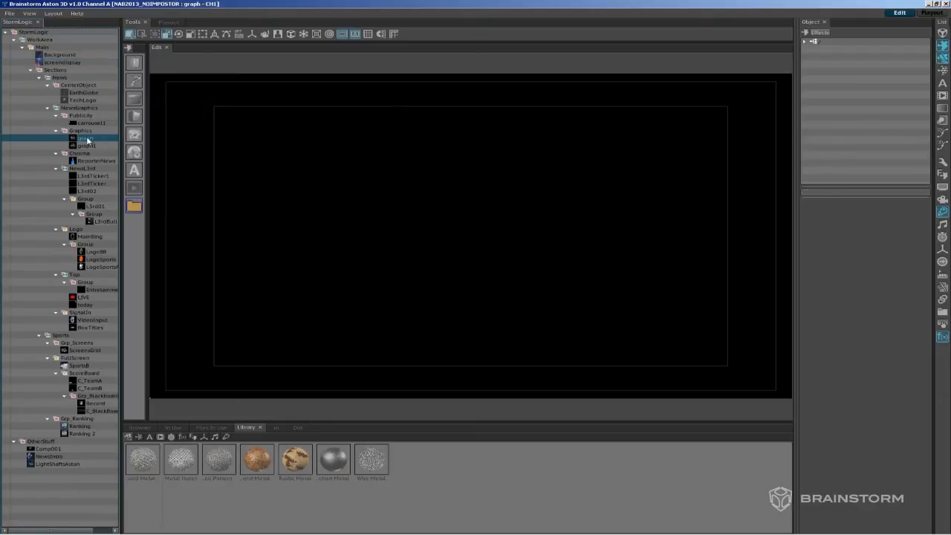
pyautogui.click(806, 42)
pyautogui.click(815, 49)
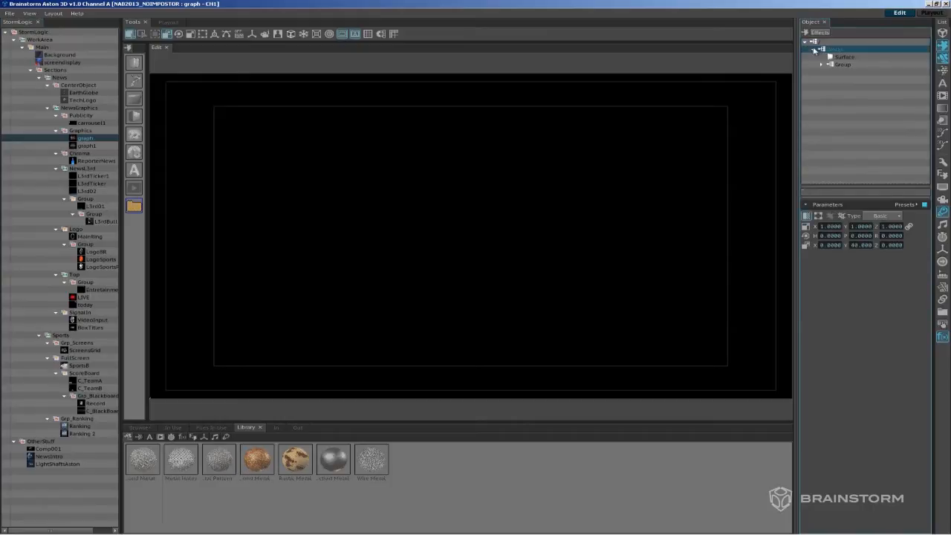
# - Expand the graph item's nested Group and Group1, and view the parameters of its Text and Surface2 objects
pyautogui.click(820, 66)
pyautogui.click(820, 65)
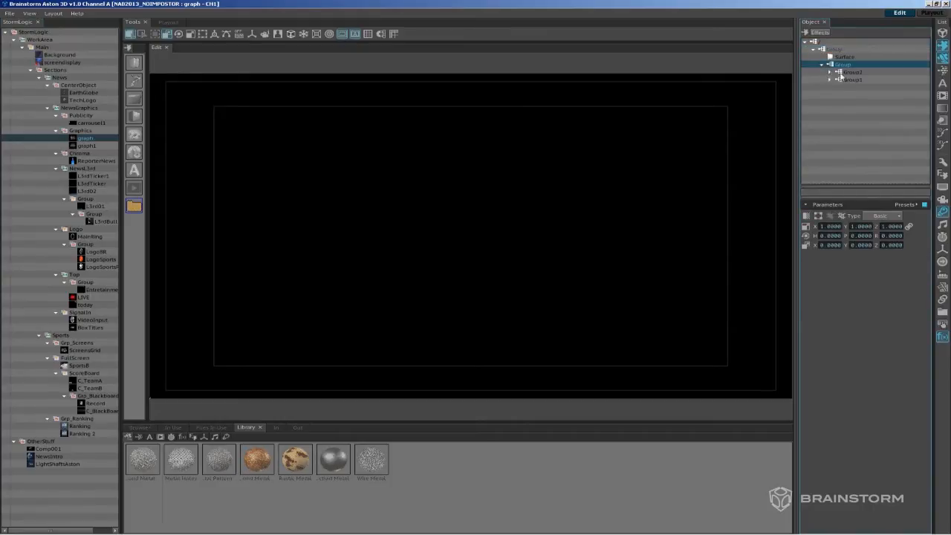
pyautogui.click(829, 78)
pyautogui.click(858, 102)
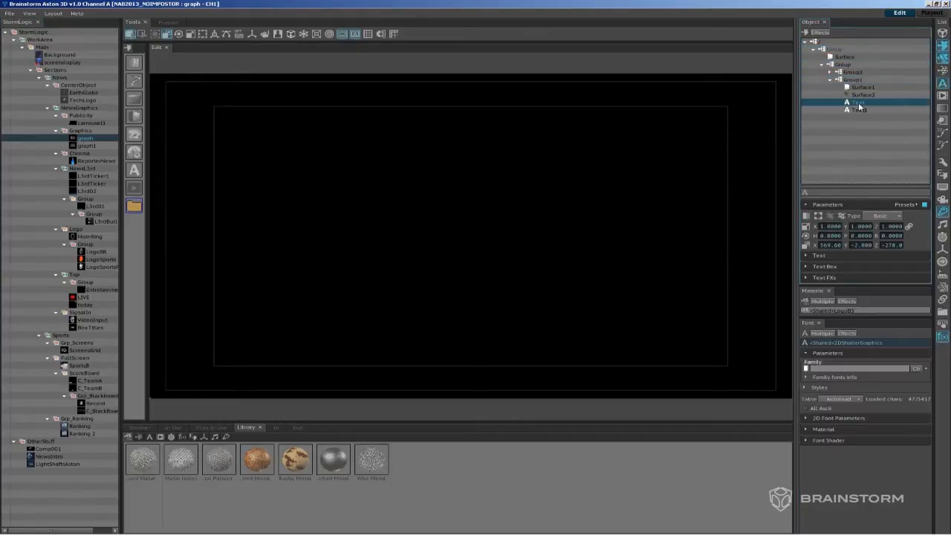
pyautogui.click(862, 95)
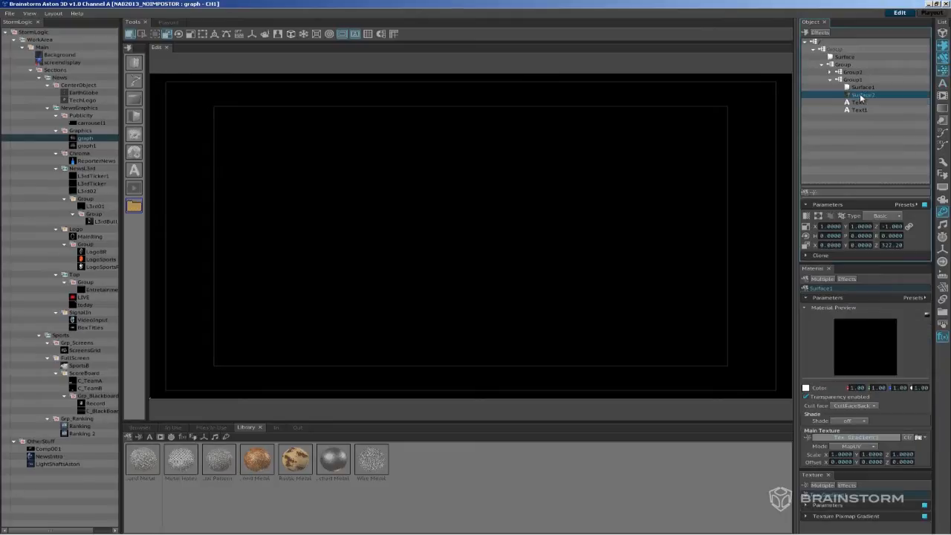
# - Look through the ReporterNews, LogoBR, CenterObject and Background items of the StormLogic tree in the object list
pyautogui.click(96, 160)
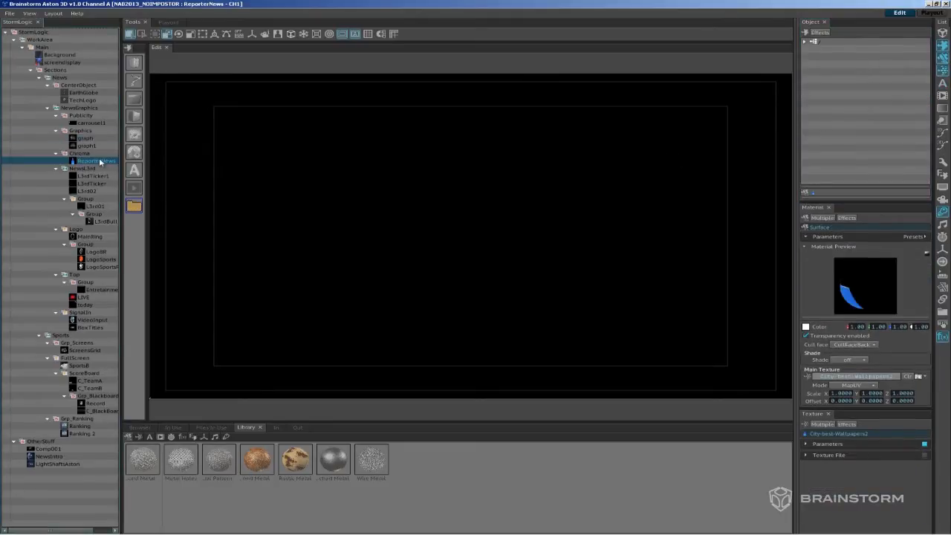
pyautogui.click(91, 253)
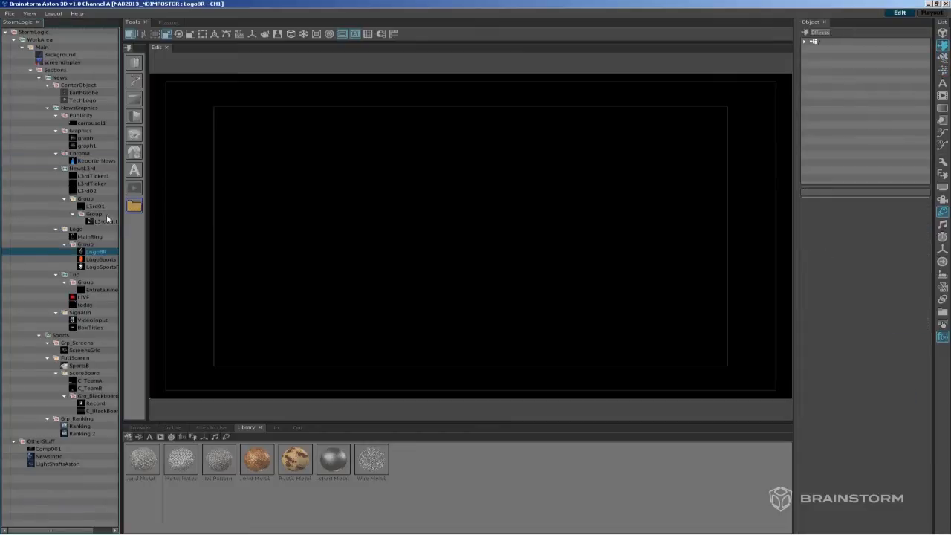
pyautogui.click(79, 86)
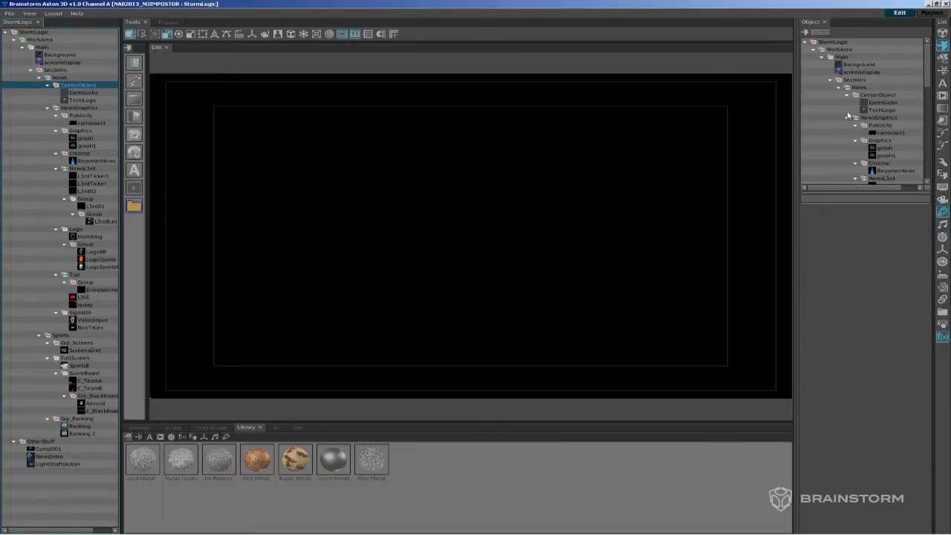
pyautogui.click(63, 55)
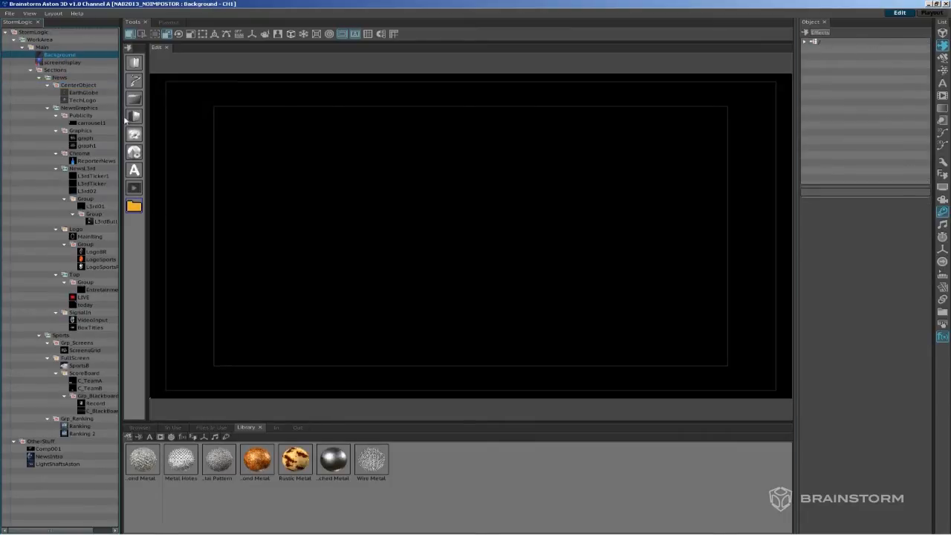
# - Open the screendisplay item, expand its Grp_Texts group and view the Aston text's parameters
pyautogui.click(65, 64)
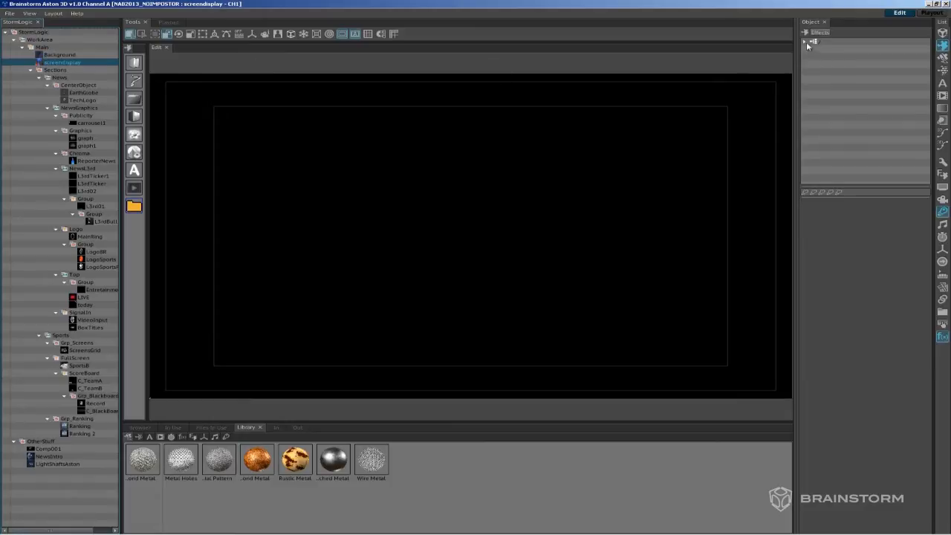
pyautogui.click(805, 42)
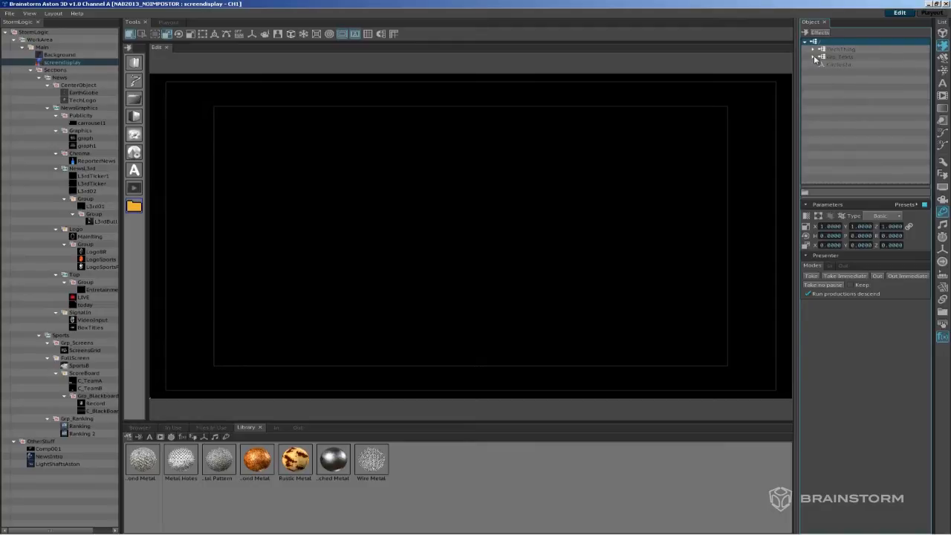
pyautogui.click(814, 55)
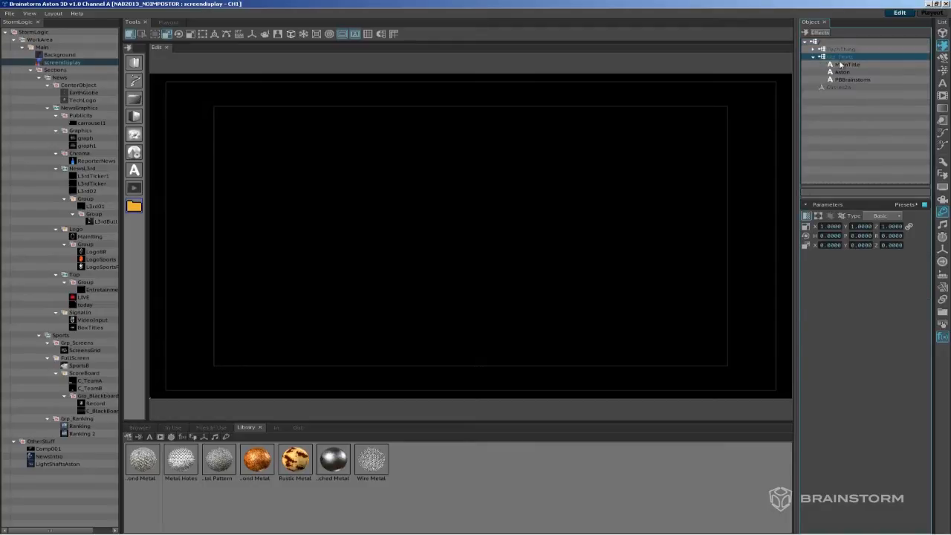
pyautogui.click(845, 72)
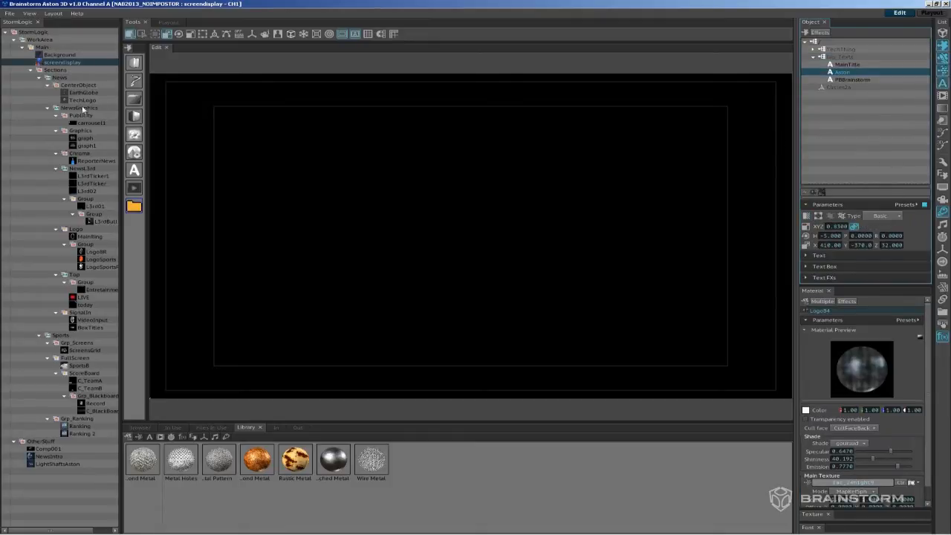
# - Show screendisplay from the StormLogic root, reopen it for editing and select the Aston 3D text in the scene
pyautogui.click(33, 32)
pyautogui.click(861, 73)
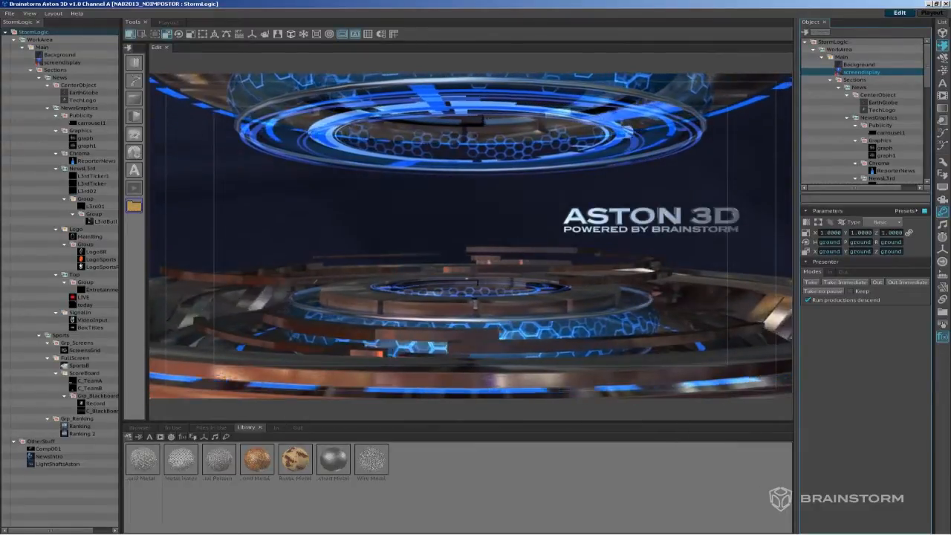
pyautogui.click(63, 63)
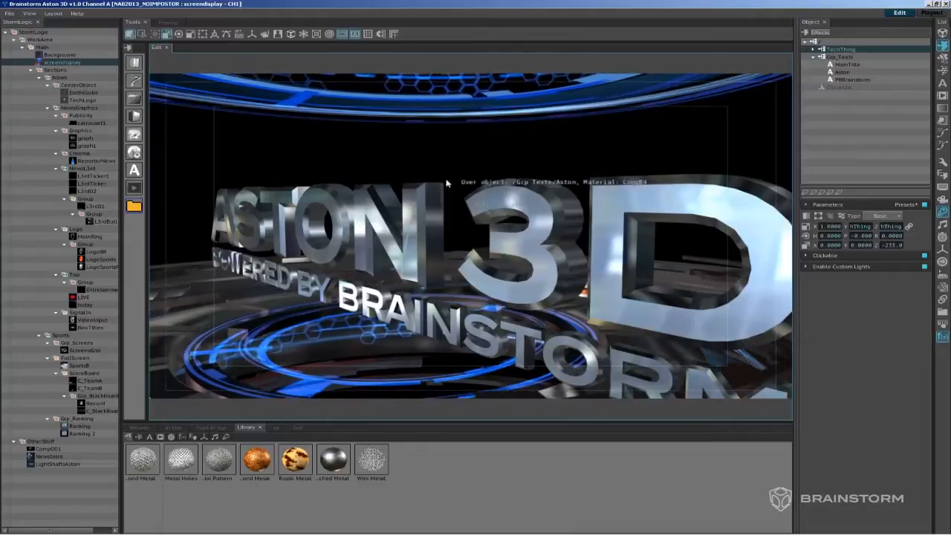
pyautogui.click(843, 72)
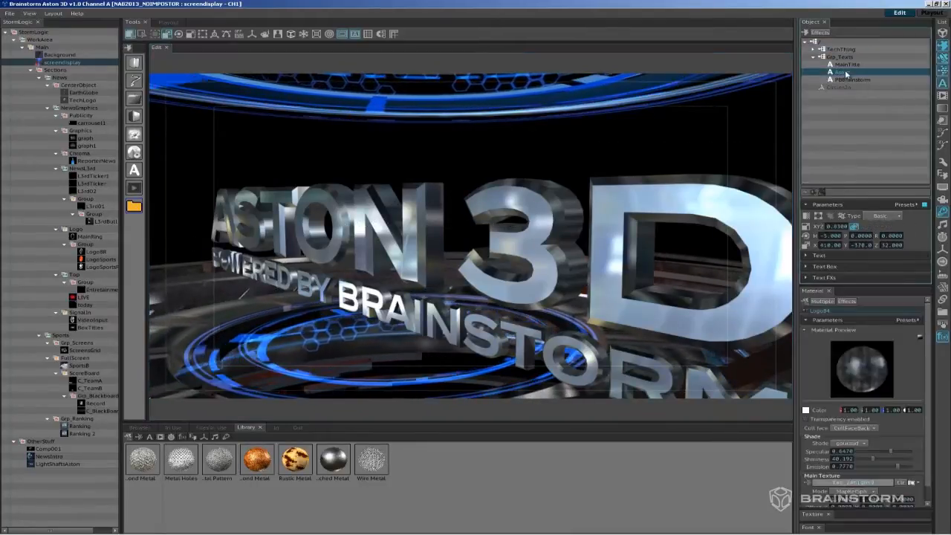
pyautogui.click(581, 207)
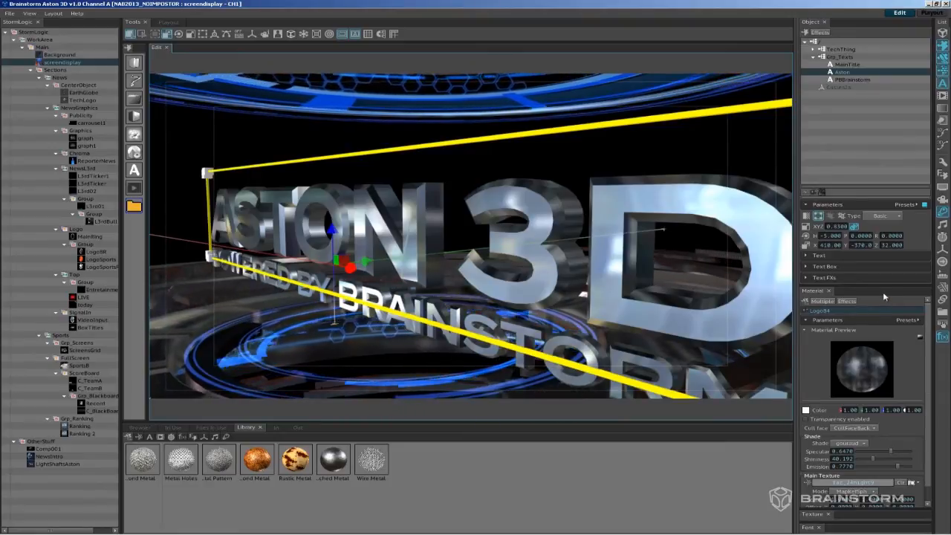
# - Colour the Aston text's LogoB4 material red and apply the Rustic Diamond Metal library material to the letters' front faces
pyautogui.moveTo(846, 185); pyautogui.dragTo(856, 81)
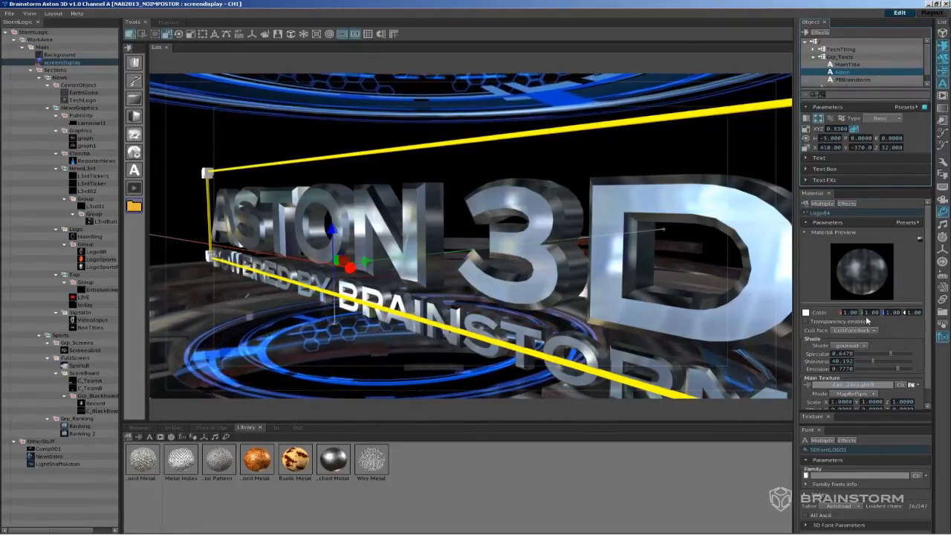
pyautogui.click(806, 313)
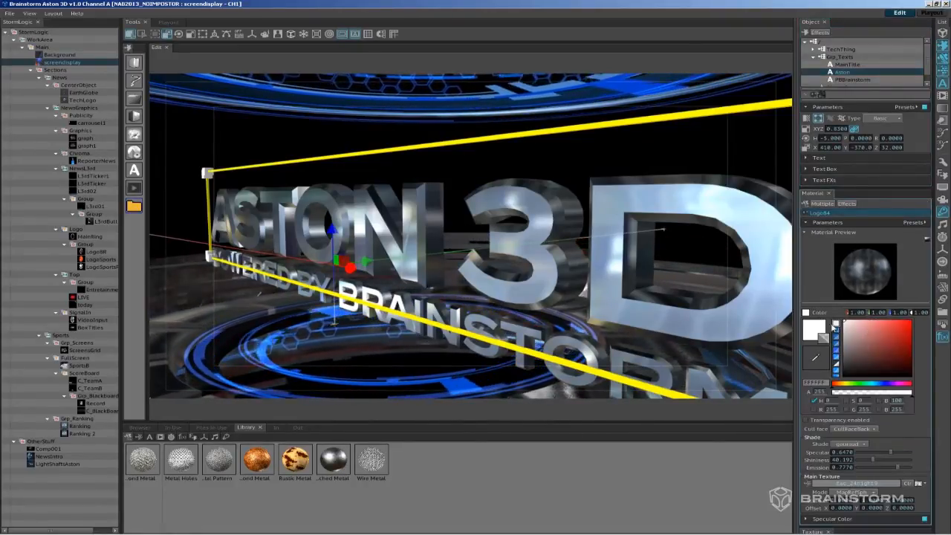
pyautogui.click(910, 323)
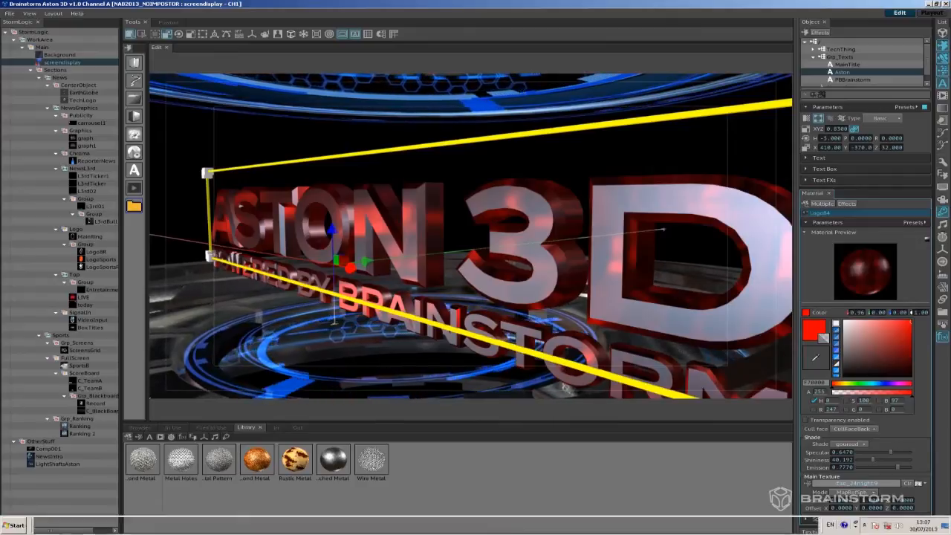
pyautogui.moveTo(257, 455); pyautogui.dragTo(609, 205)
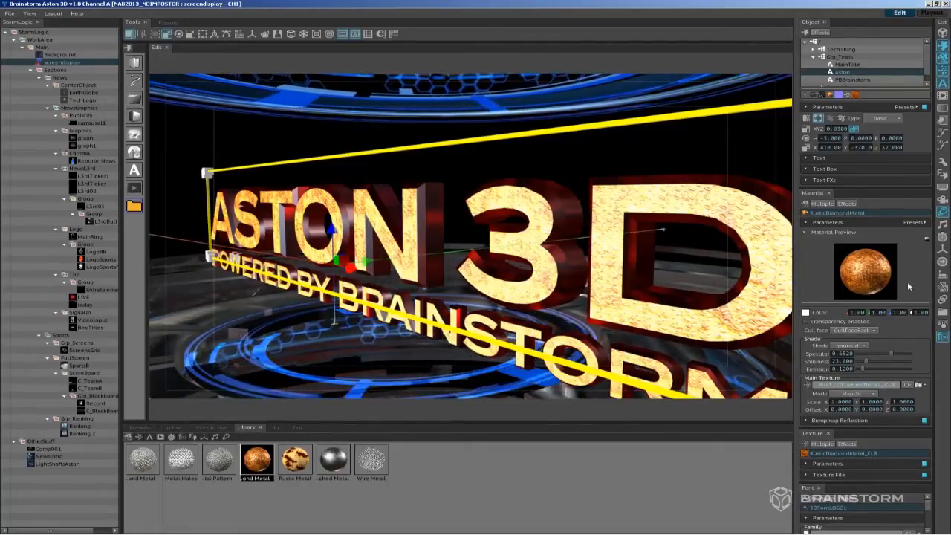
# - In the text's 3D font parameters, set the threshold to 50 and the resolution to about 0.724
pyautogui.click(941, 85)
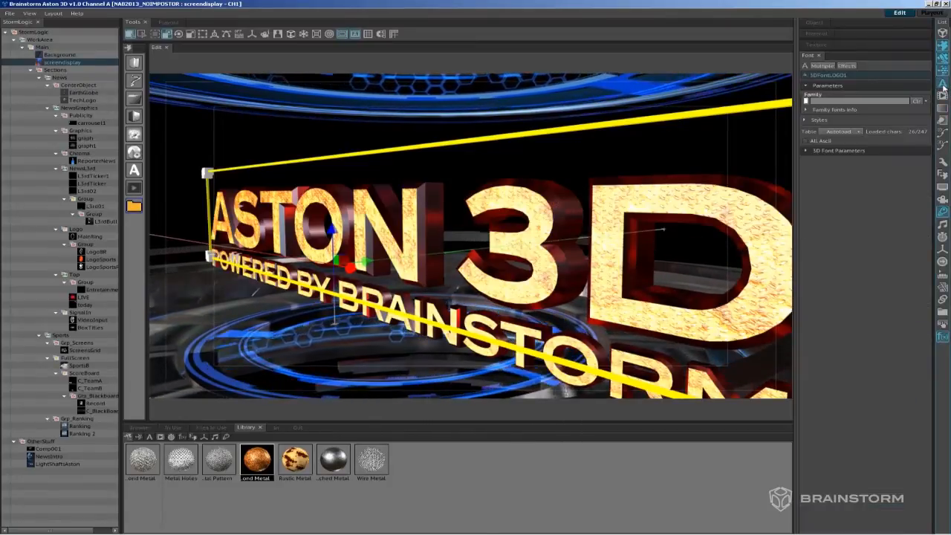
pyautogui.click(806, 151)
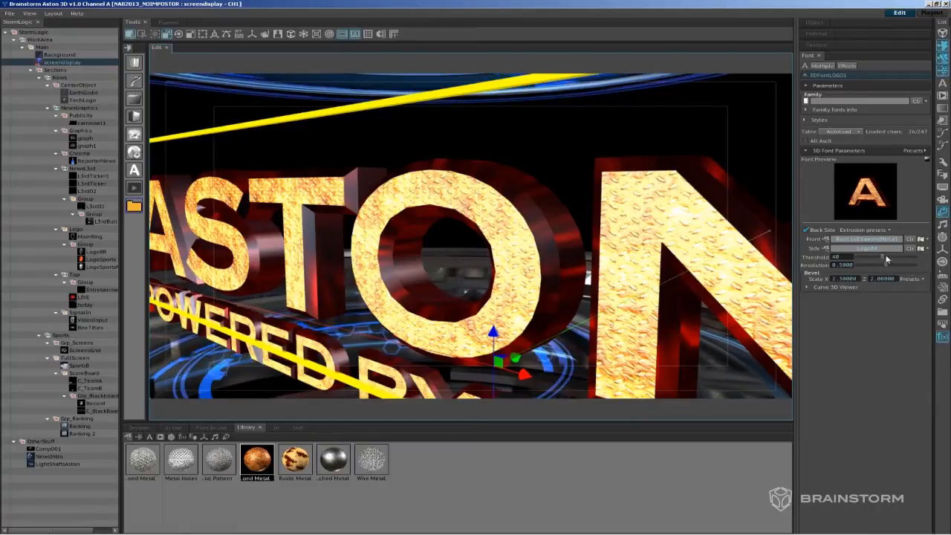
pyautogui.moveTo(887, 262); pyautogui.dragTo(921, 268)
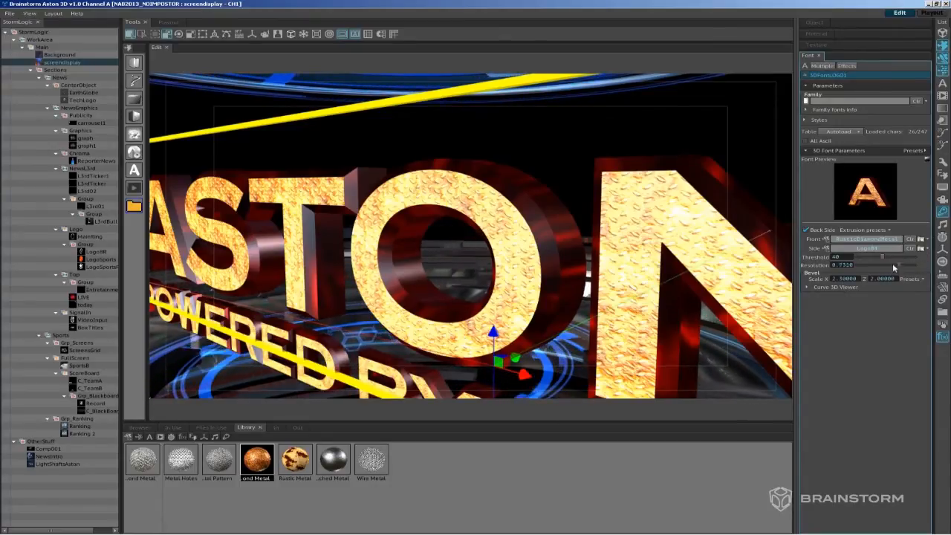
pyautogui.moveTo(883, 256); pyautogui.dragTo(916, 266)
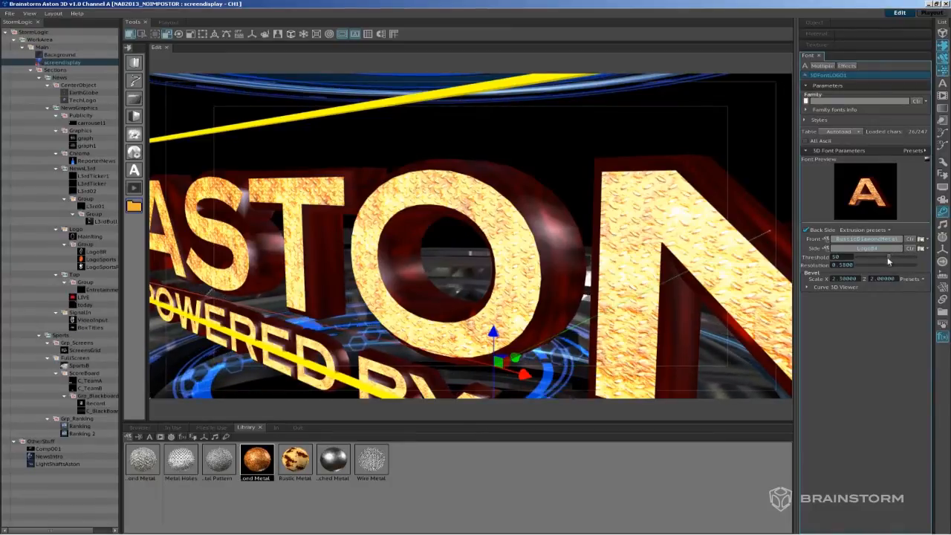
pyautogui.moveTo(888, 258); pyautogui.dragTo(887, 258)
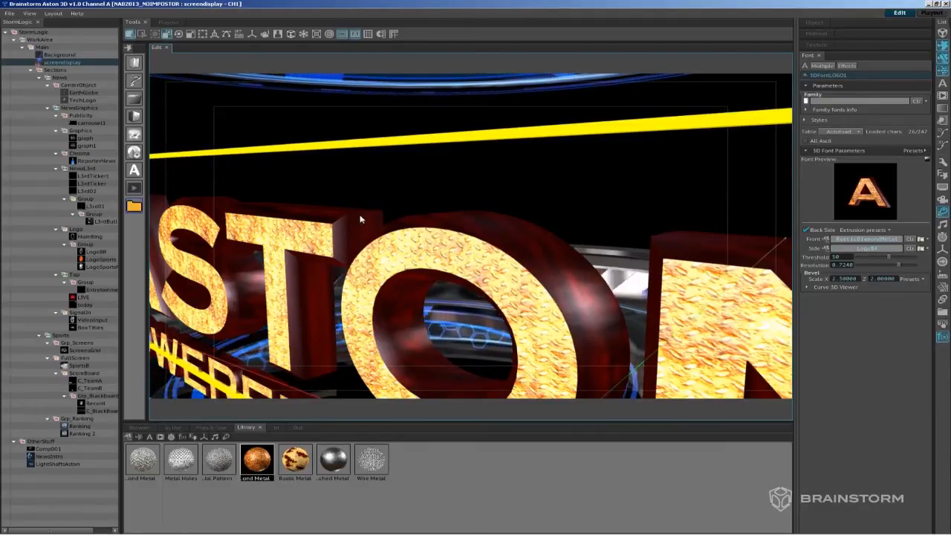
# - Show the 3D font's bevel curve and apply the Convex One Side Smooth bevel preset
pyautogui.click(806, 286)
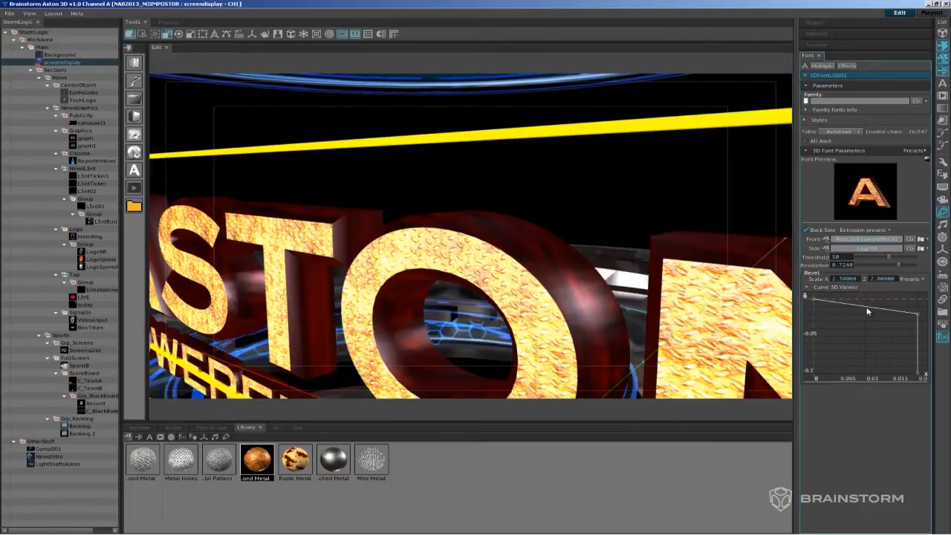
pyautogui.click(922, 278)
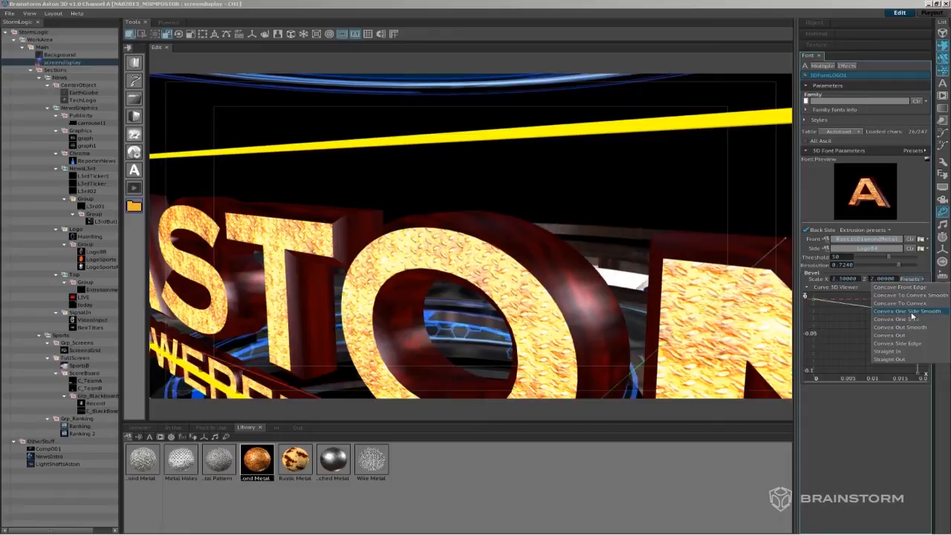
pyautogui.click(906, 312)
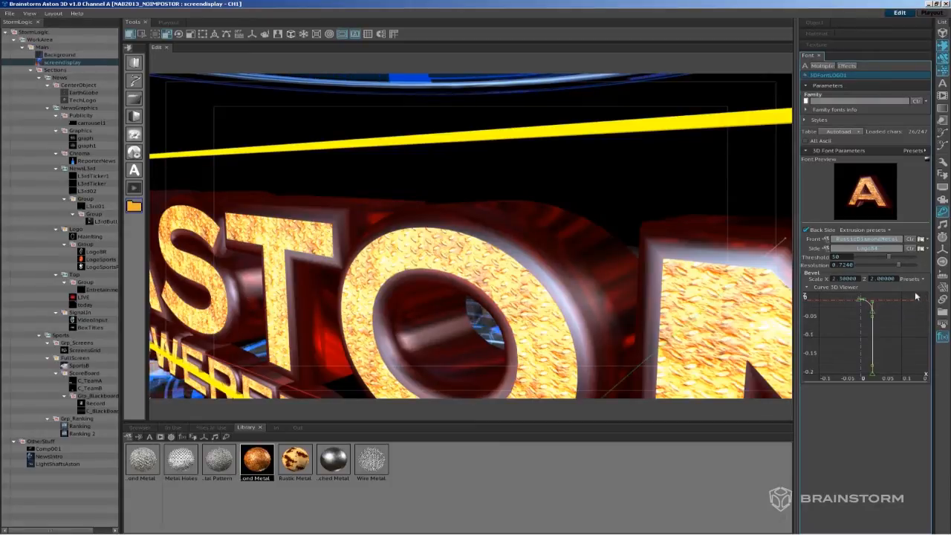
# - Switch the bevel to the Convex One Side preset and add a lowered point midway along the curve's sloped segment
pyautogui.click(921, 279)
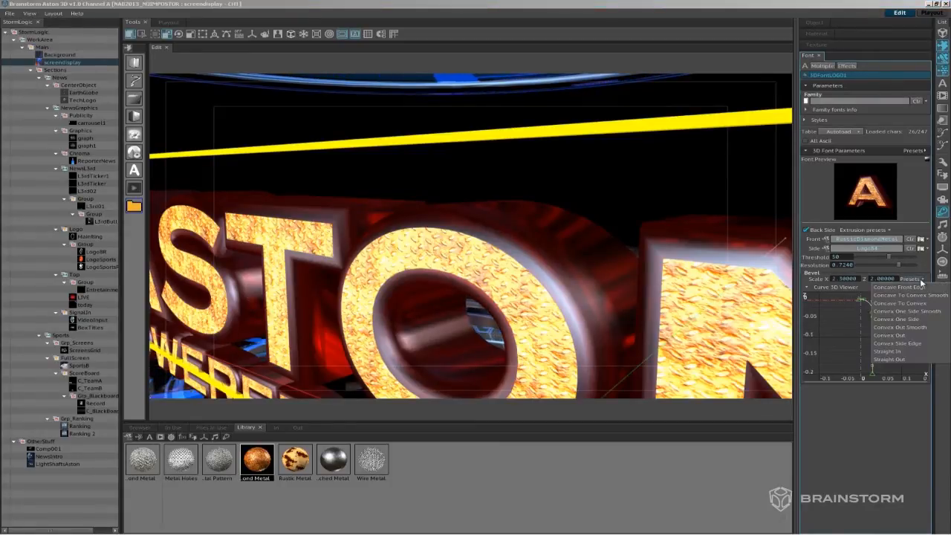
pyautogui.click(901, 320)
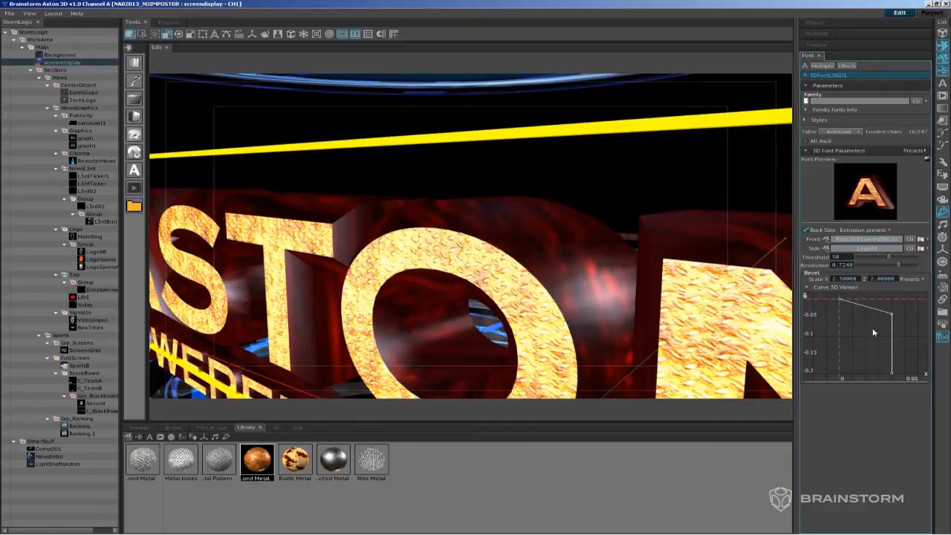
pyautogui.click(861, 305)
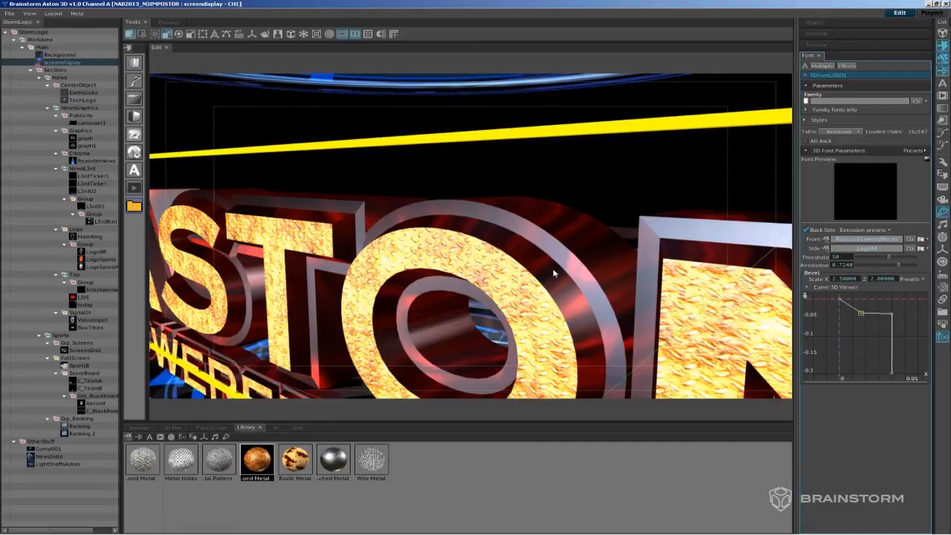
# - Select the "POWERED BY BRAINSTORM" text and apply the Bluey font style from the library to it
pyautogui.scroll(-6, 529, 271)
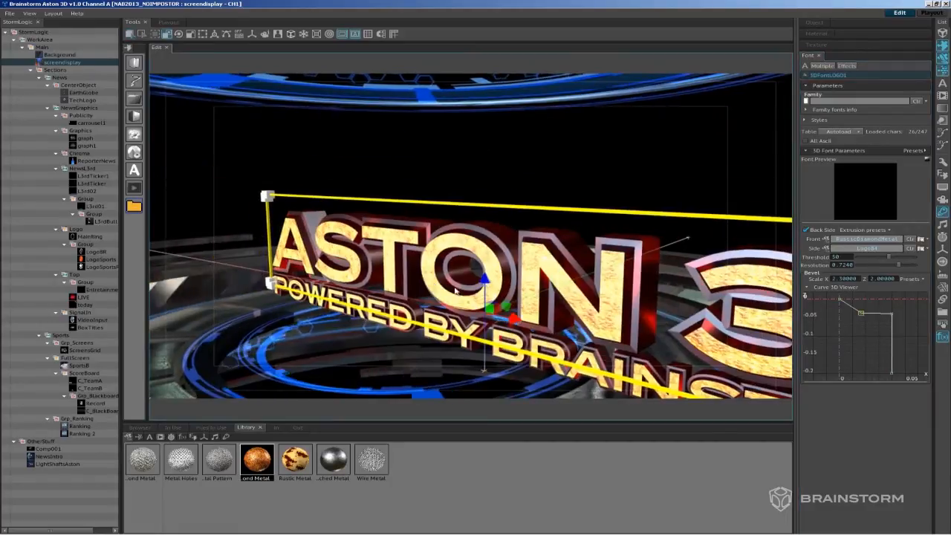
pyautogui.moveTo(508, 329)
pyautogui.mouseDown(button='middle')
pyautogui.moveTo(494, 316)
pyautogui.moveTo(507, 327)
pyautogui.mouseUp(button='middle')
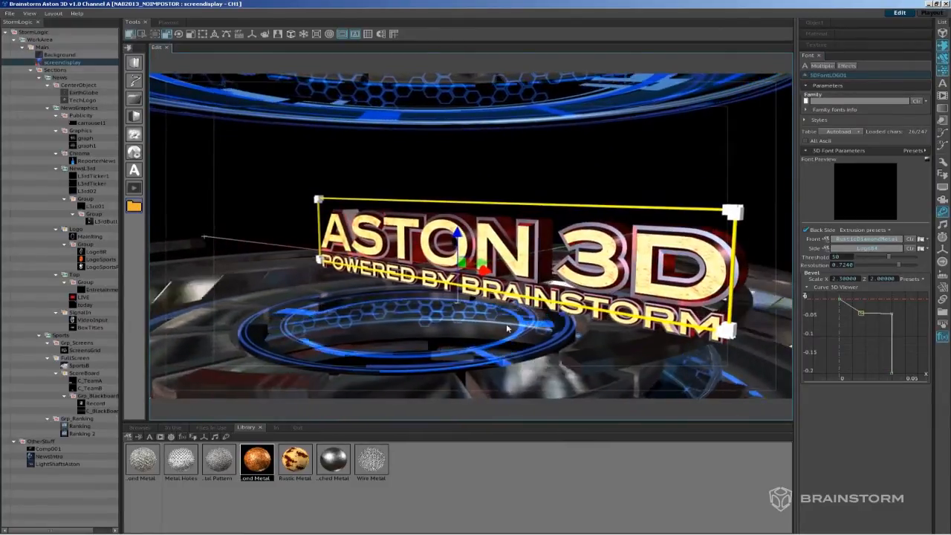
pyautogui.click(436, 286)
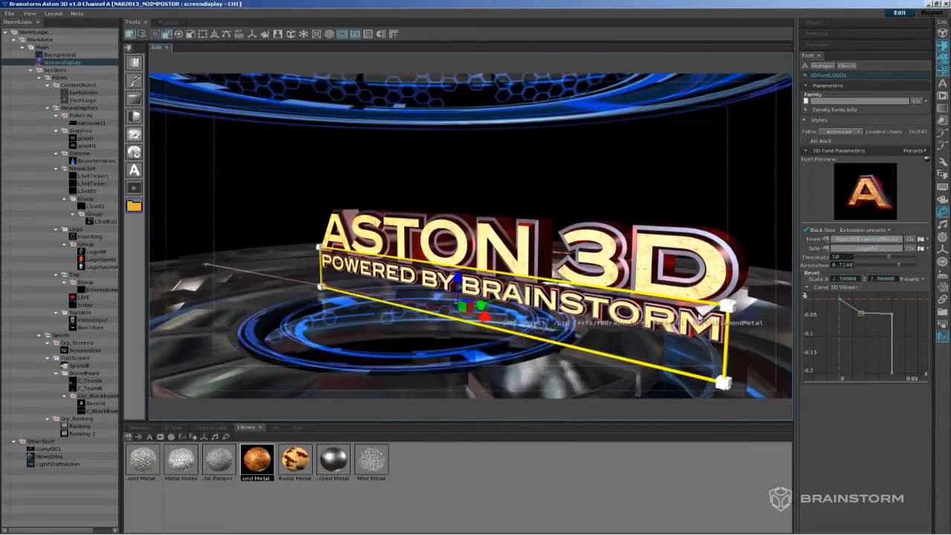
pyautogui.click(149, 436)
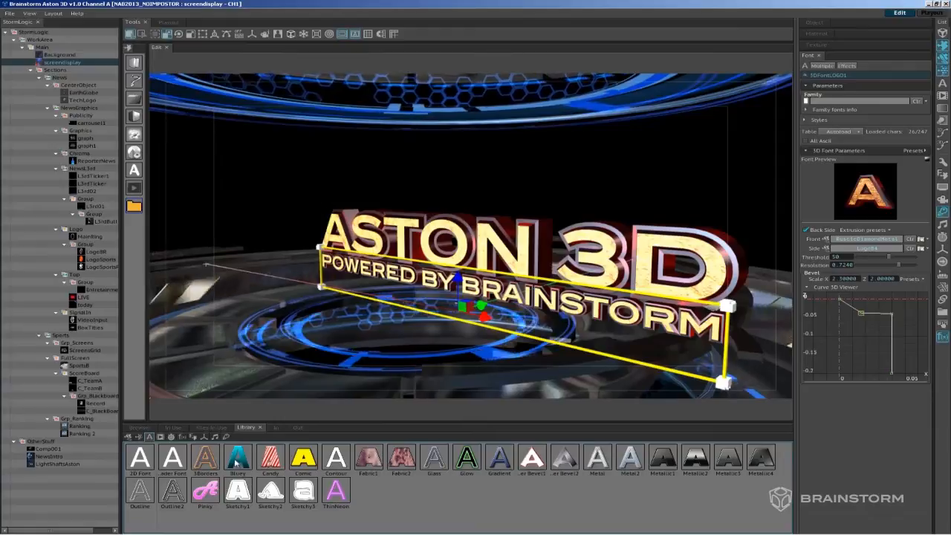
pyautogui.moveTo(237, 464); pyautogui.dragTo(494, 308)
pyautogui.moveTo(580, 307); pyautogui.dragTo(579, 308)
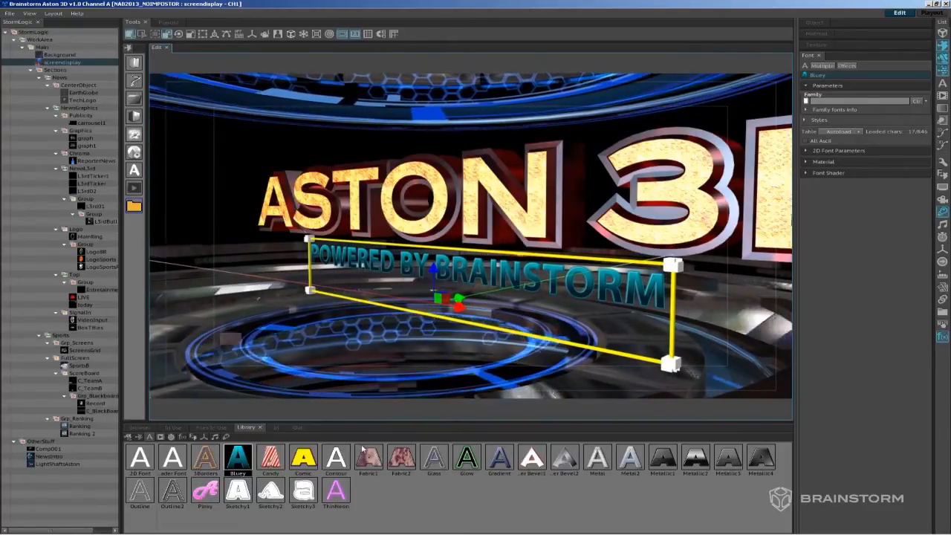
# - Apply the 3Borders font style to the "POWERED BY BRAINSTORM" text and show its Text, Text Box and Text FXs parameters
pyautogui.moveTo(206, 461); pyautogui.dragTo(379, 305)
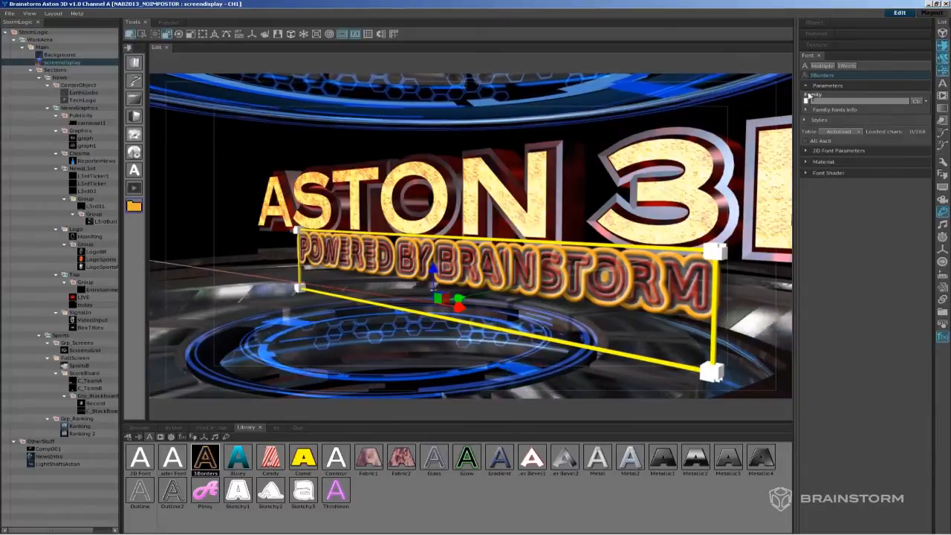
pyautogui.click(821, 24)
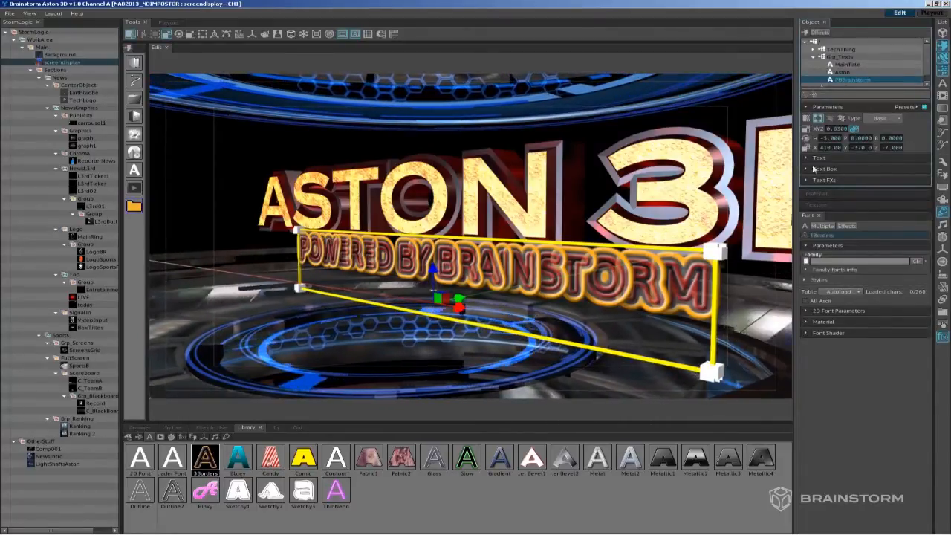
pyautogui.click(811, 158)
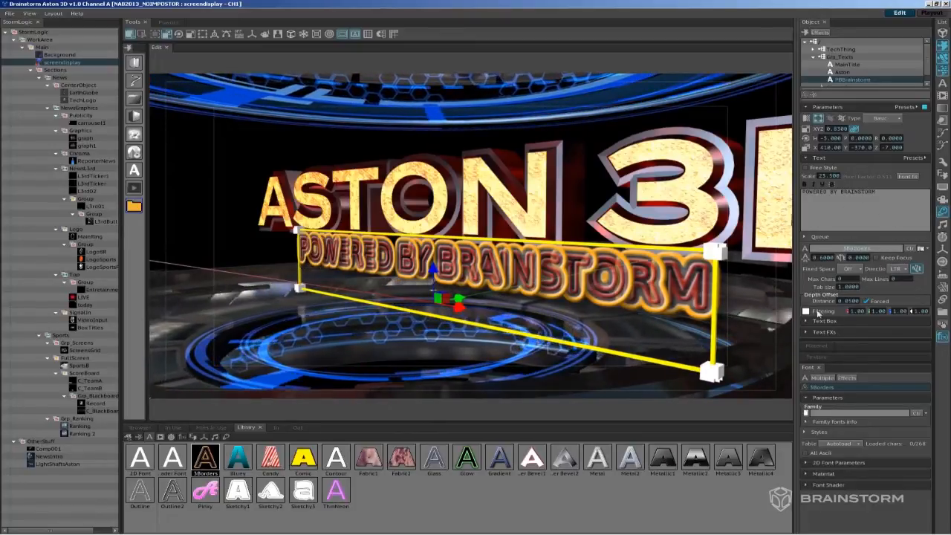
pyautogui.click(807, 321)
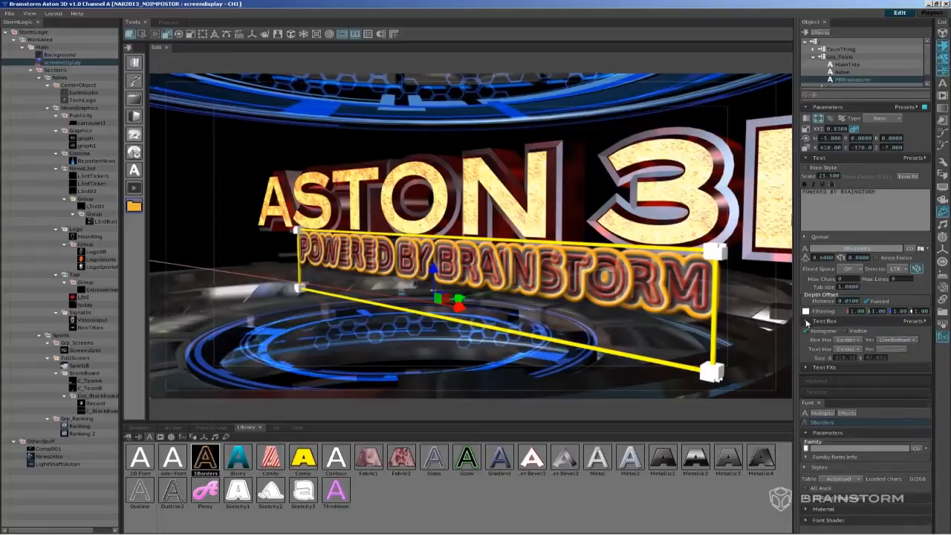
pyautogui.click(807, 368)
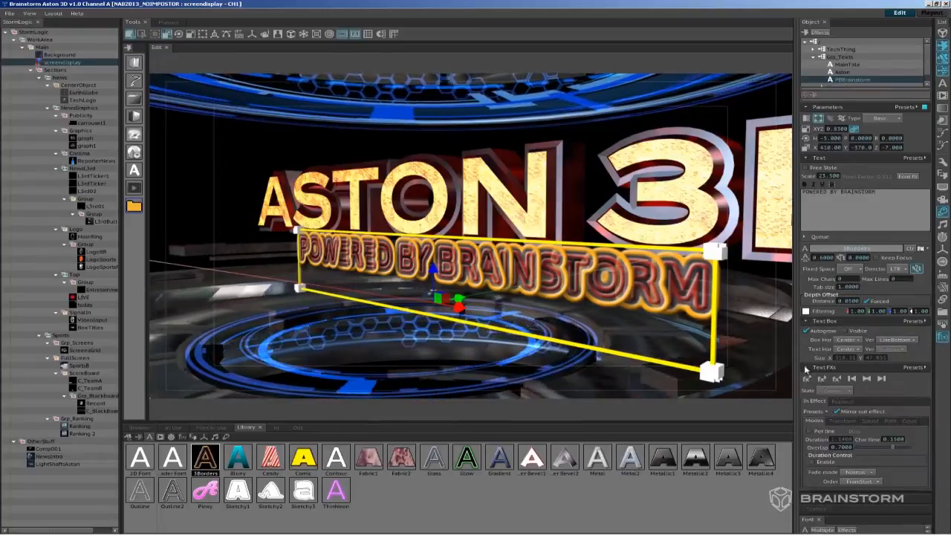
# - Try wider letter spacing on the "POWERED BY BRAINSTORM" text, first 0.2 and then 0.5
pyautogui.moveTo(857, 260); pyautogui.dragTo(864, 263)
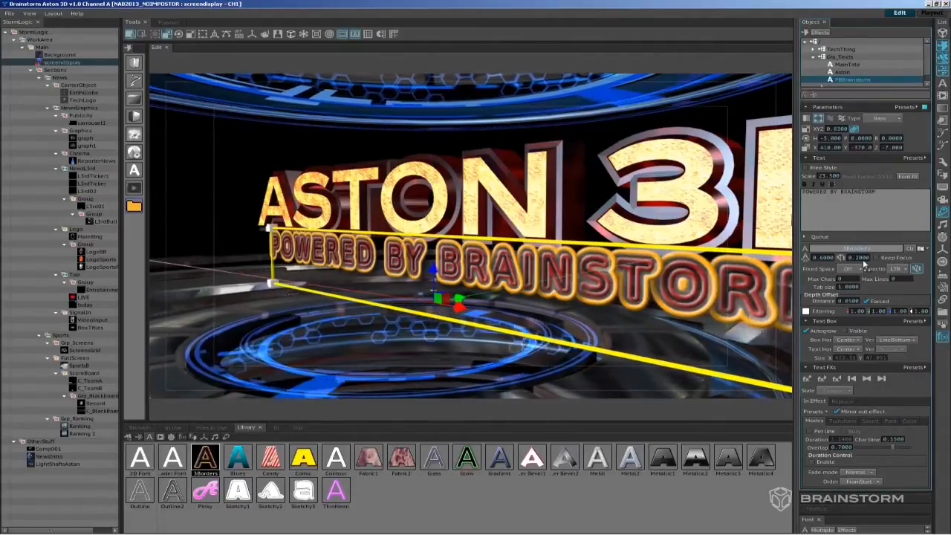
pyautogui.doubleClick(859, 258)
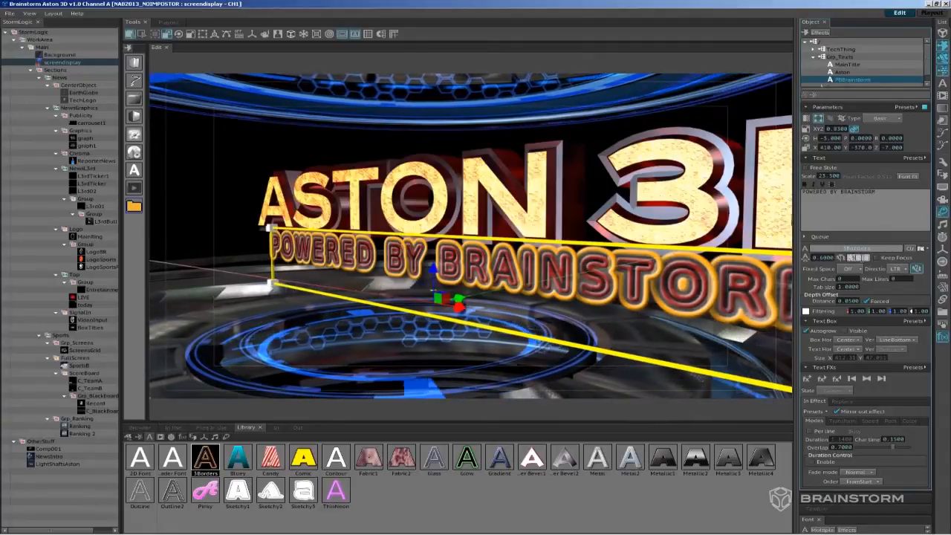
pyautogui.write('0.5')
pyautogui.press('Return')
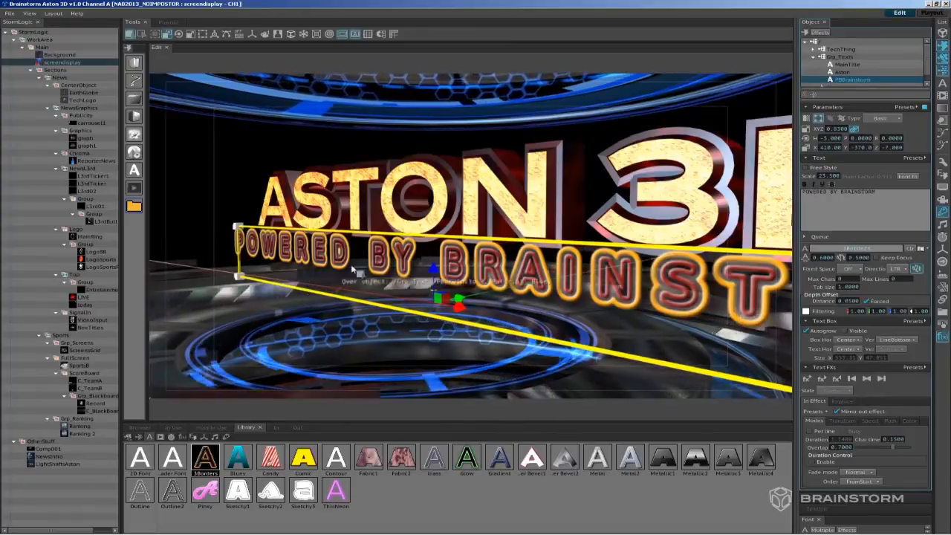
# - Reduce the letter spacing of the "POWERED BY BRAINSTORM" text to 0.3
pyautogui.scroll(-4, 418, 293)
pyautogui.moveTo(419, 293); pyautogui.dragTo(389, 294, button='right')
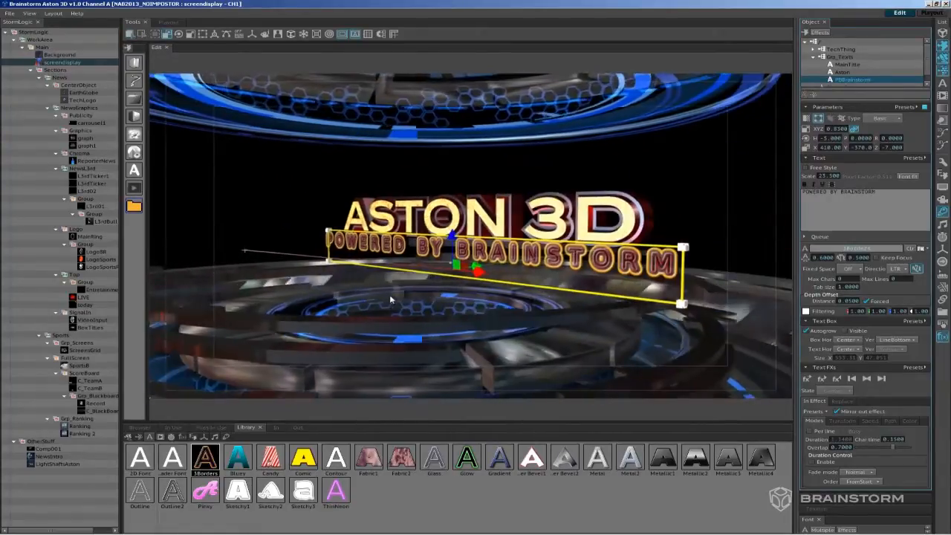
pyautogui.doubleClick(862, 260)
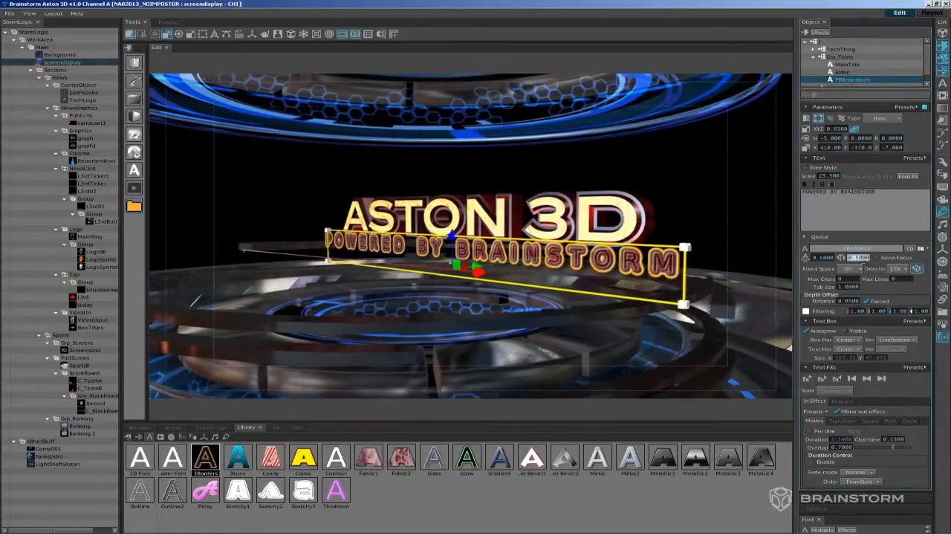
pyautogui.press('Return')
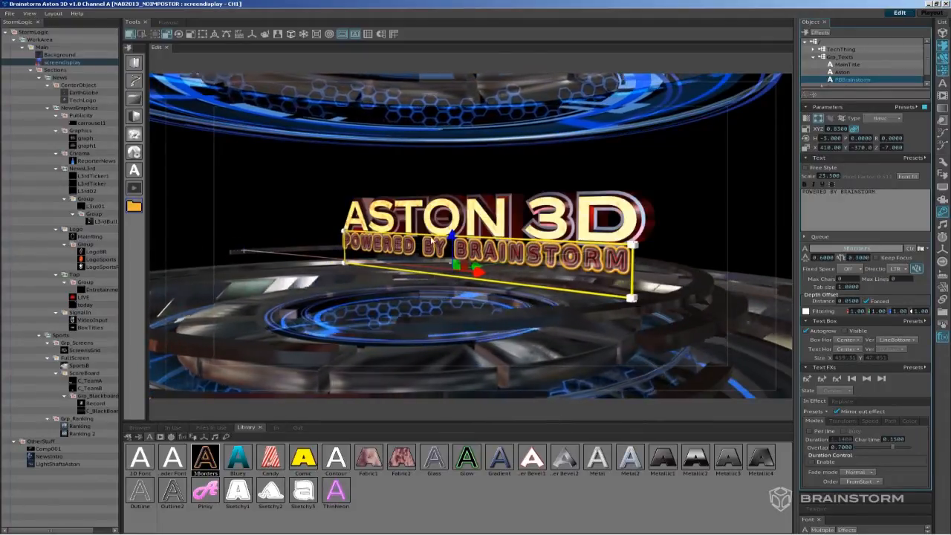
# - Replace the wording of the "POWERED BY BRAINSTORM" text object with "GRAPHICS CREATION"
pyautogui.moveTo(520, 272); pyautogui.dragTo(546, 262, button='right')
pyautogui.moveTo(546, 261); pyautogui.dragTo(566, 265, button='middle')
pyautogui.moveTo(889, 193); pyautogui.dragTo(802, 192)
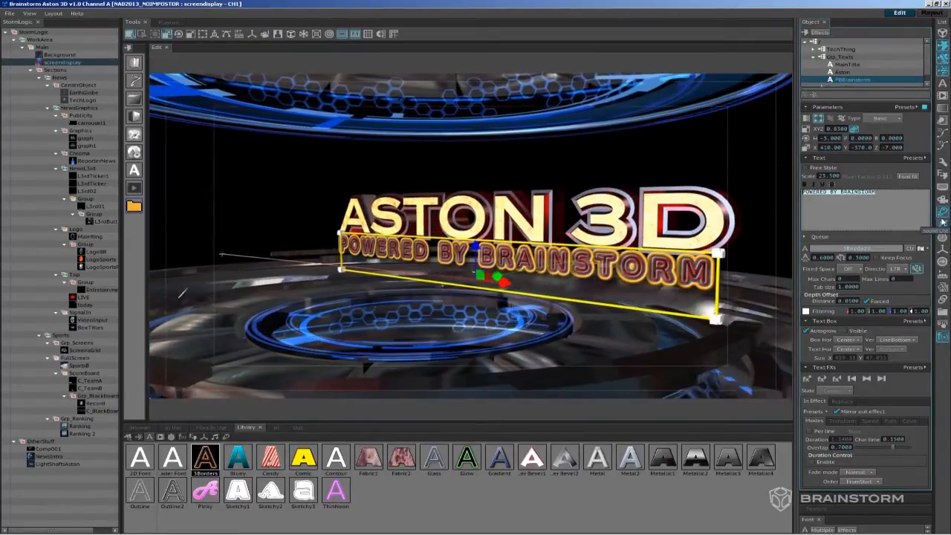
pyautogui.write('GRAPHICS CREATION')
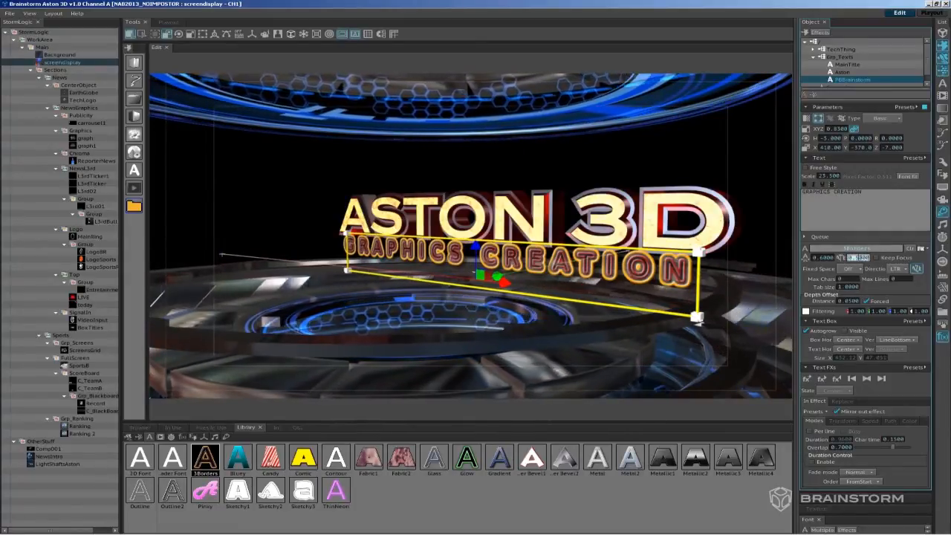
# - Widen the letter spacing of the "GRAPHICS CREATION" text and lower the text to a Z position of about -13.69
pyautogui.write('0.2')
pyautogui.press('Return')
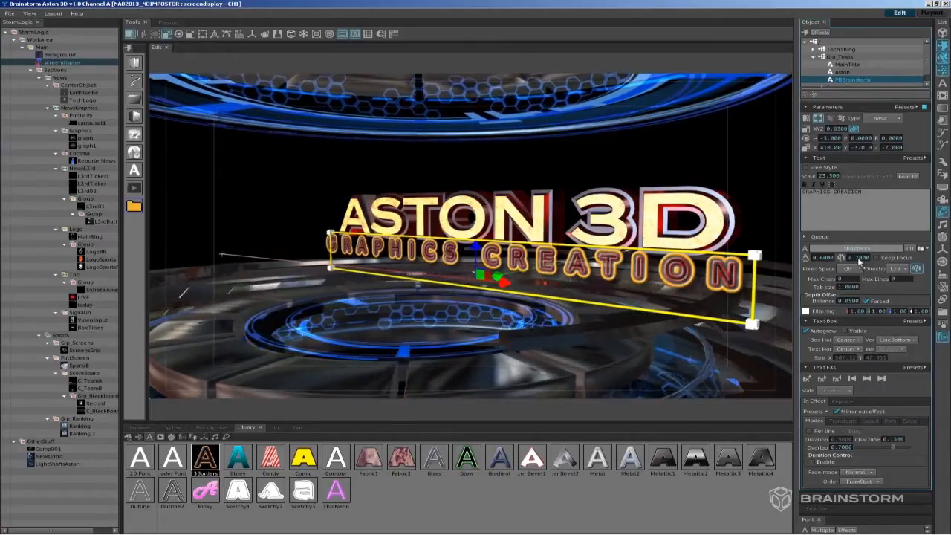
pyautogui.moveTo(811, 269); pyautogui.dragTo(780, 272)
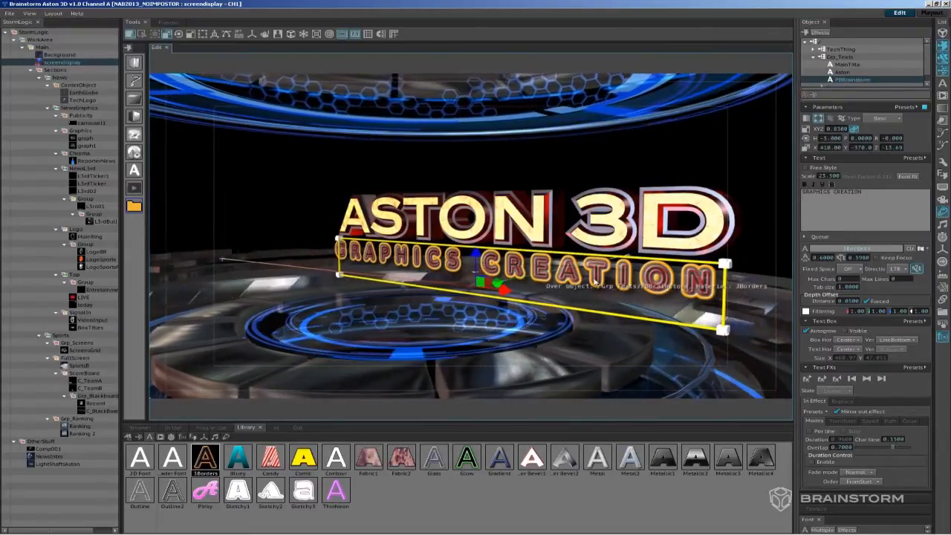
# - Show the 3Borders font's 2D parameters and set the quality to 102 after trying 256
pyautogui.click(945, 85)
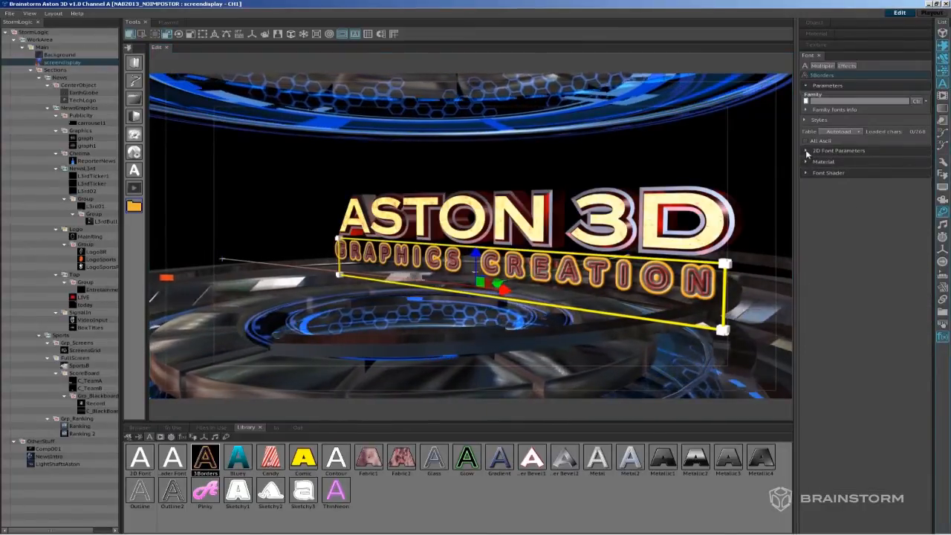
pyautogui.click(807, 150)
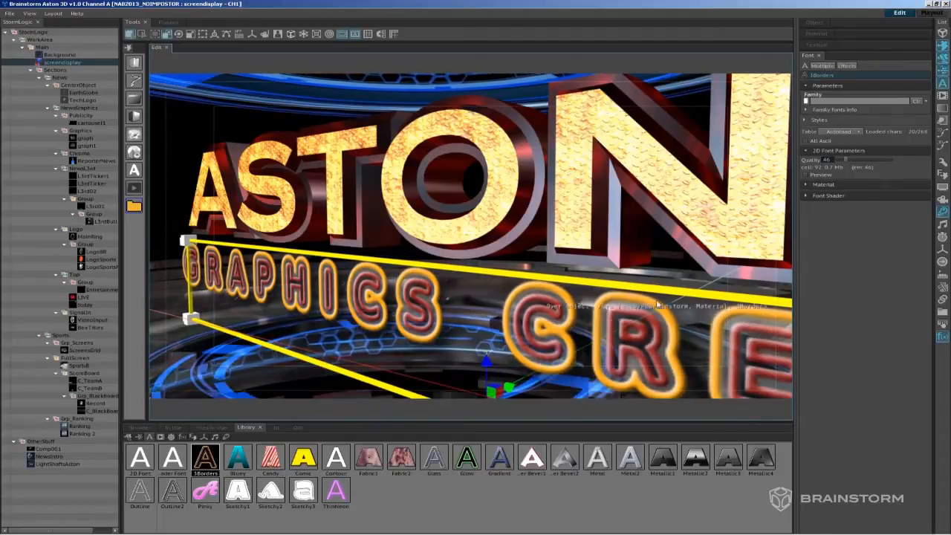
pyautogui.moveTo(860, 164); pyautogui.dragTo(894, 161)
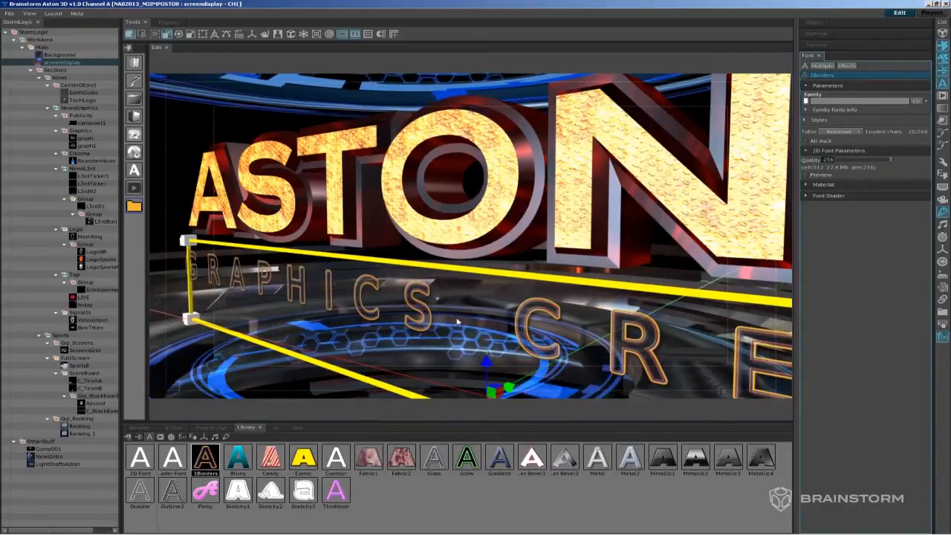
pyautogui.moveTo(892, 162); pyautogui.dragTo(855, 165)
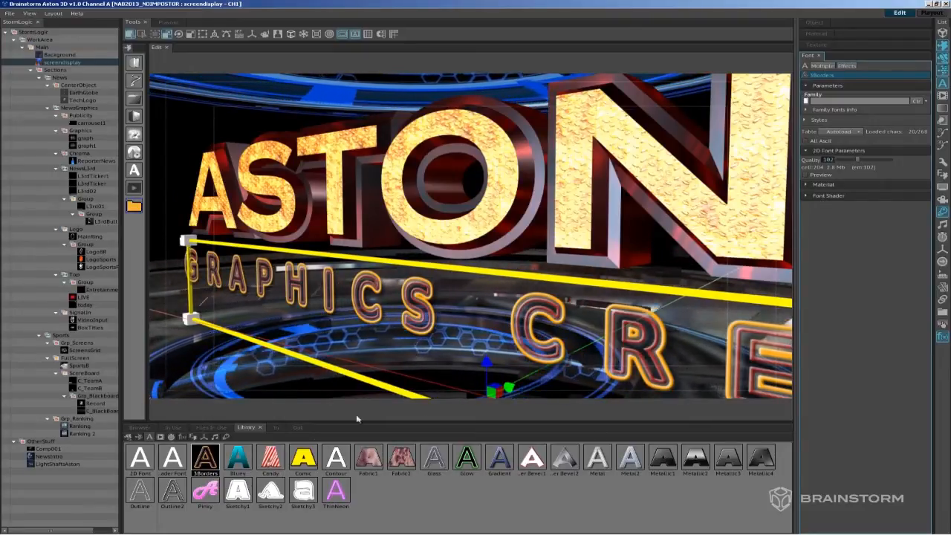
# - In the font shader's body settings, raise the blur to about 0.88 and show the fill and emboss options
pyautogui.click(814, 195)
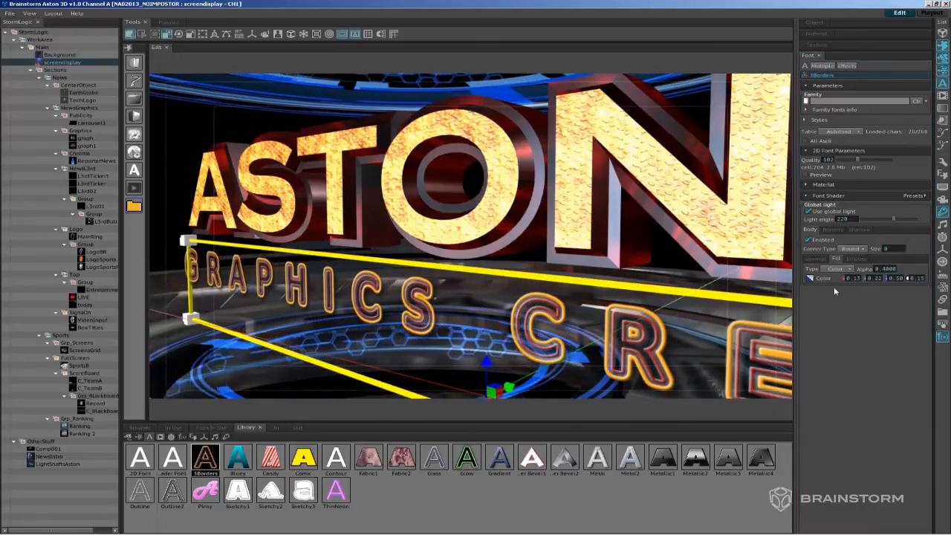
pyautogui.click(817, 259)
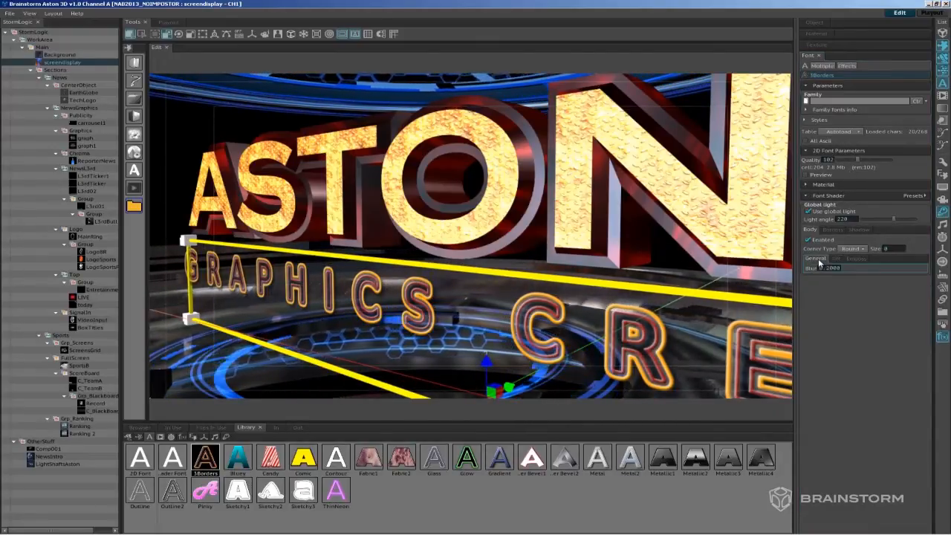
pyautogui.moveTo(827, 269); pyautogui.dragTo(857, 272)
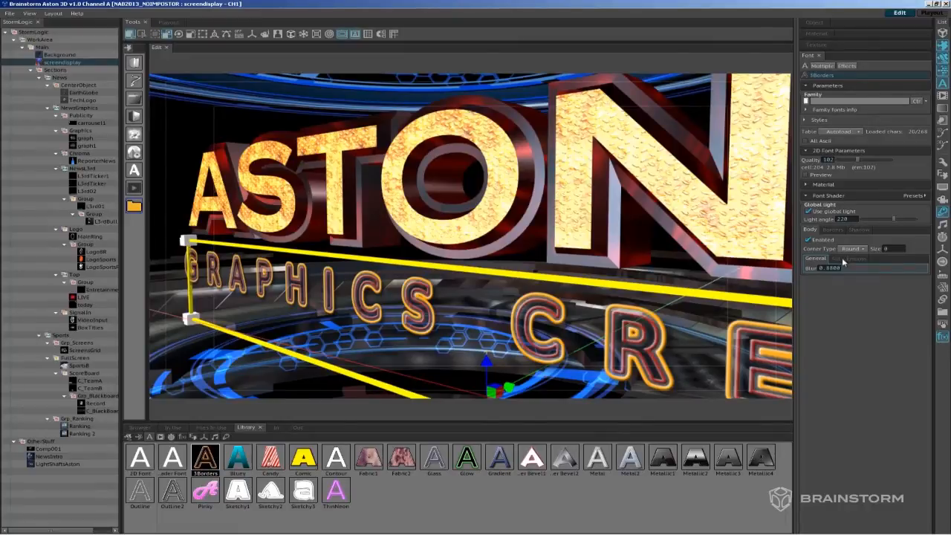
pyautogui.click(836, 259)
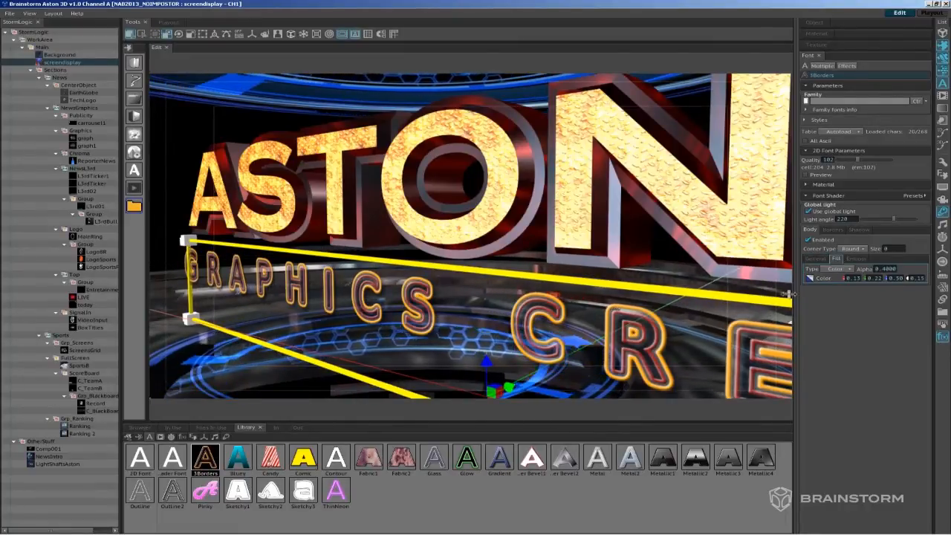
pyautogui.click(856, 259)
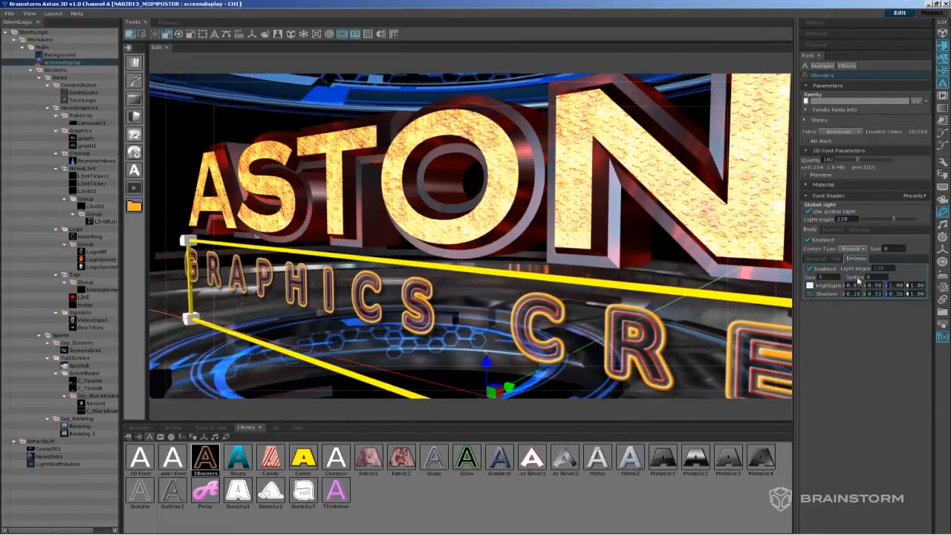
# - Examine the font shader's border settings, covering the first border's fill and emboss and the Border1 fill
pyautogui.click(831, 231)
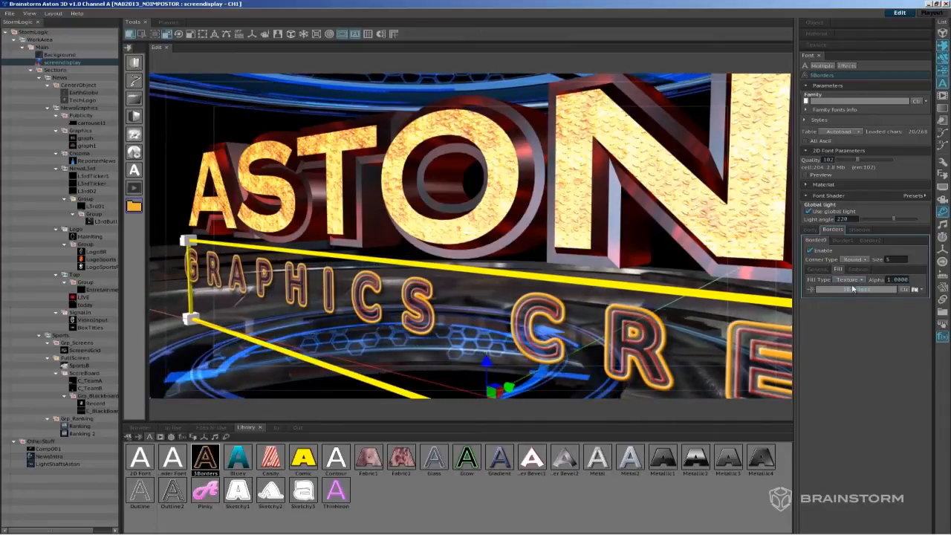
pyautogui.click(855, 270)
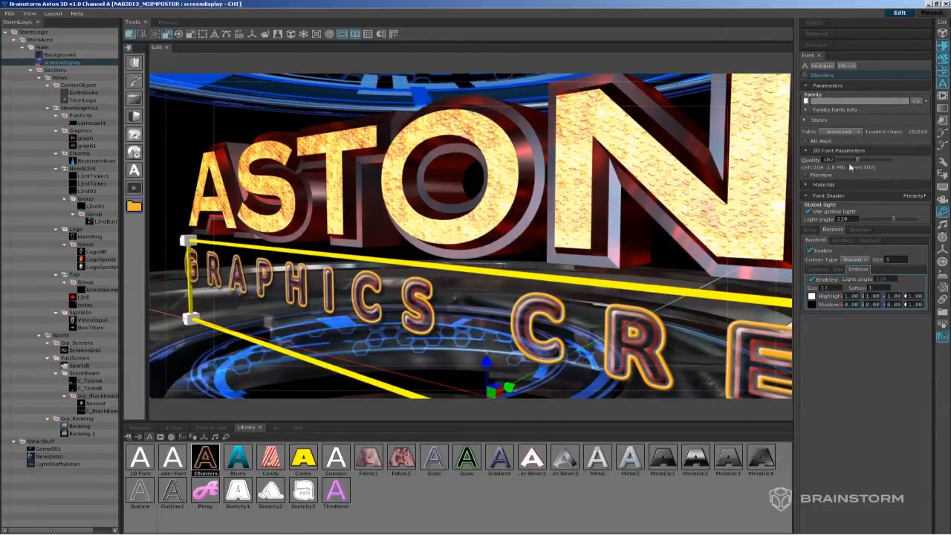
pyautogui.click(845, 240)
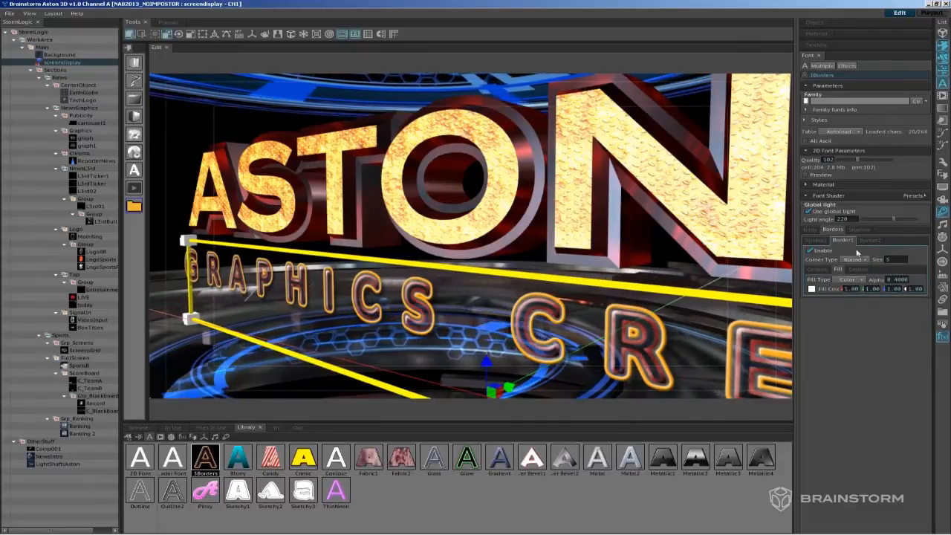
# - Change the fill color of Border2 to purple with a hue of 273
pyautogui.click(870, 240)
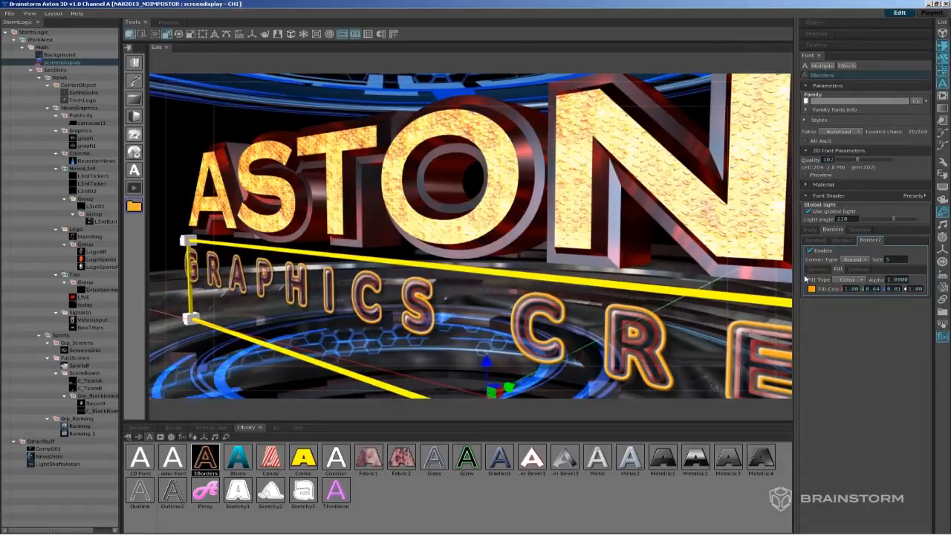
pyautogui.click(811, 288)
pyautogui.moveTo(902, 362); pyautogui.dragTo(898, 362)
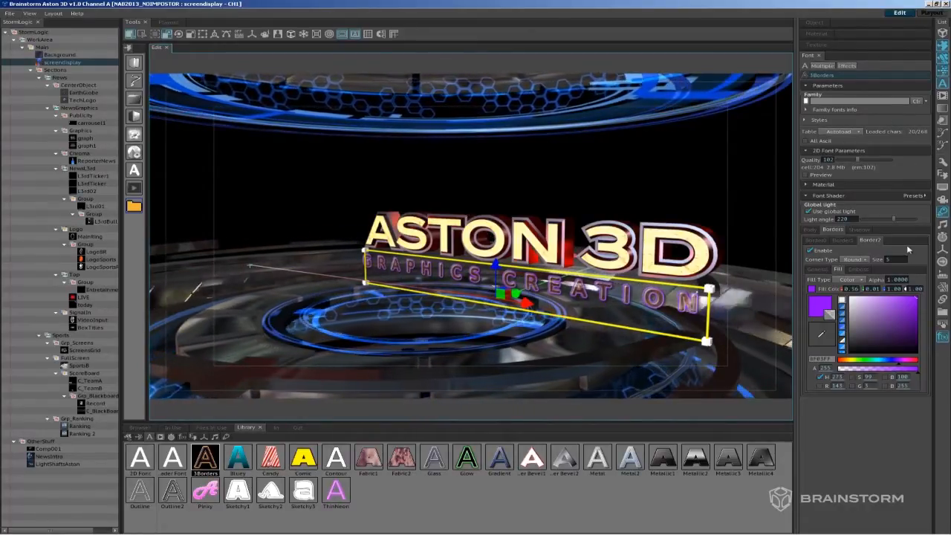
# - Return to the text's object settings, collapse the general and Text Box parameters, and run the text effect
pyautogui.click(823, 23)
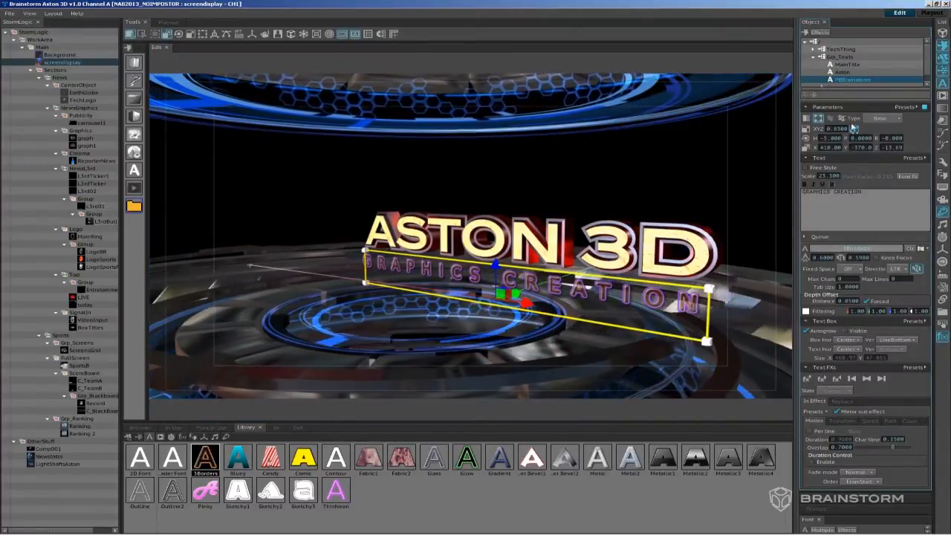
pyautogui.click(808, 107)
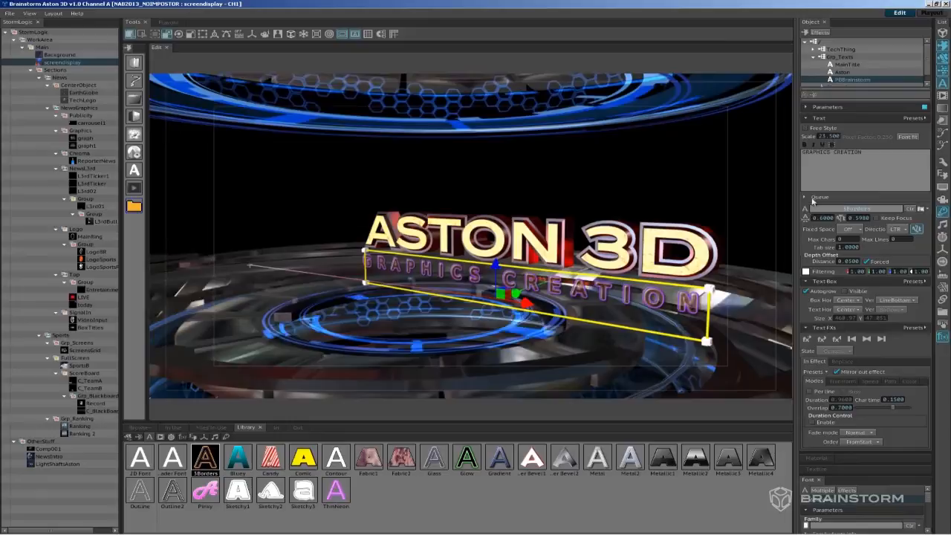
pyautogui.click(812, 281)
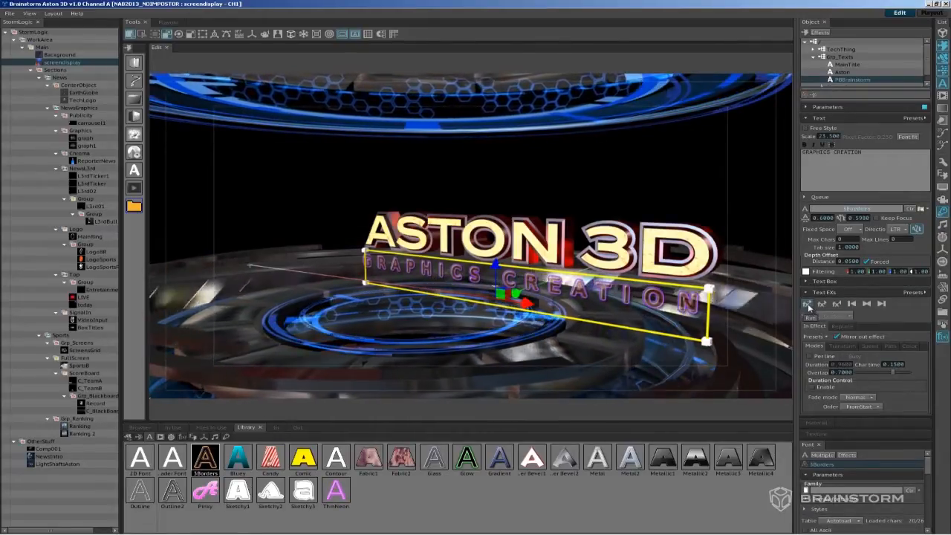
pyautogui.click(807, 304)
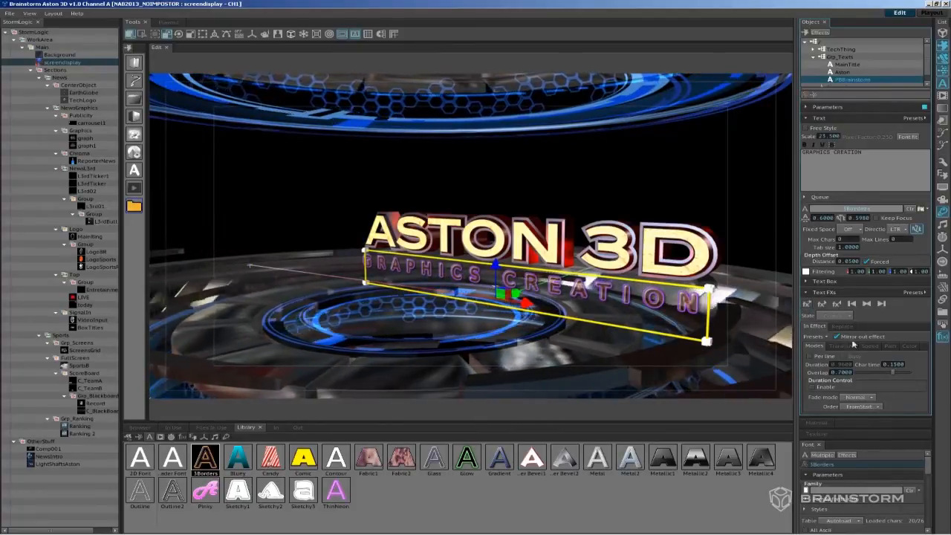
# - Apply the Scale > Expand preset to the GRAPHICS CREATION text's In Effect and play the effect
pyautogui.click(828, 337)
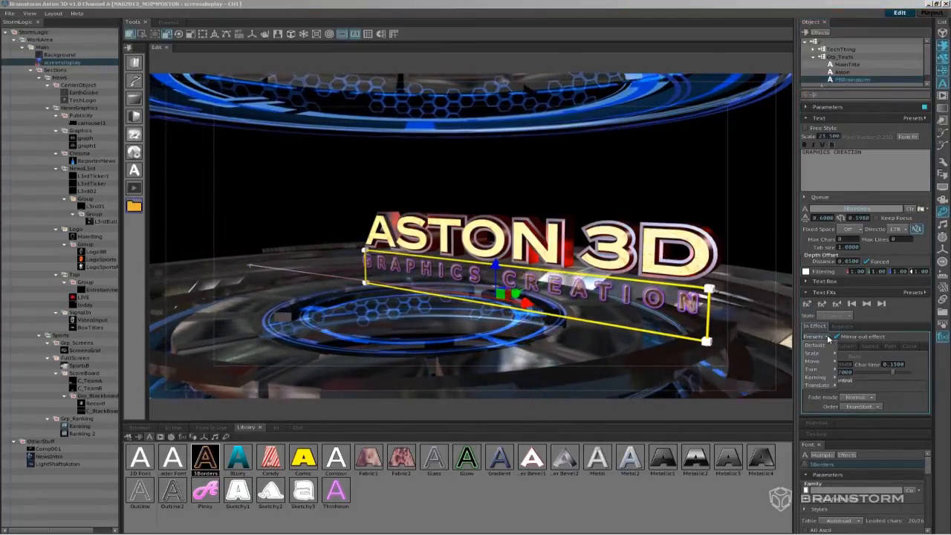
pyautogui.moveTo(827, 353)
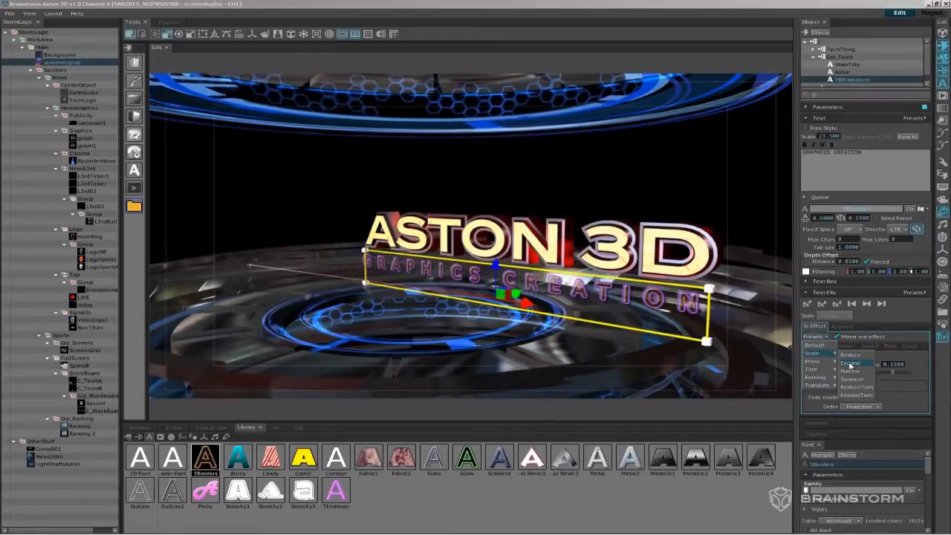
pyautogui.click(850, 363)
pyautogui.click(806, 306)
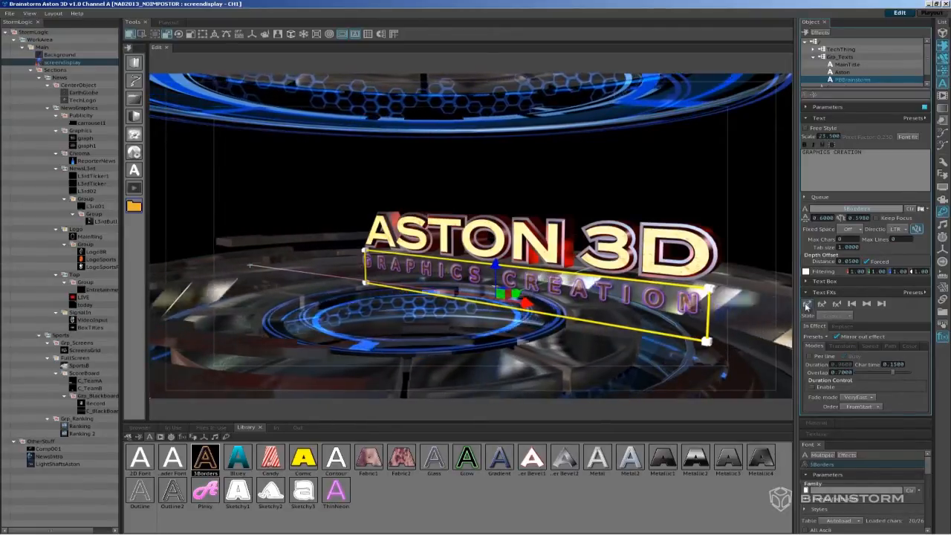
# - Turn off the mirrored out effect and give the Out Effect the Kerning > Smooth preset
pyautogui.click(836, 337)
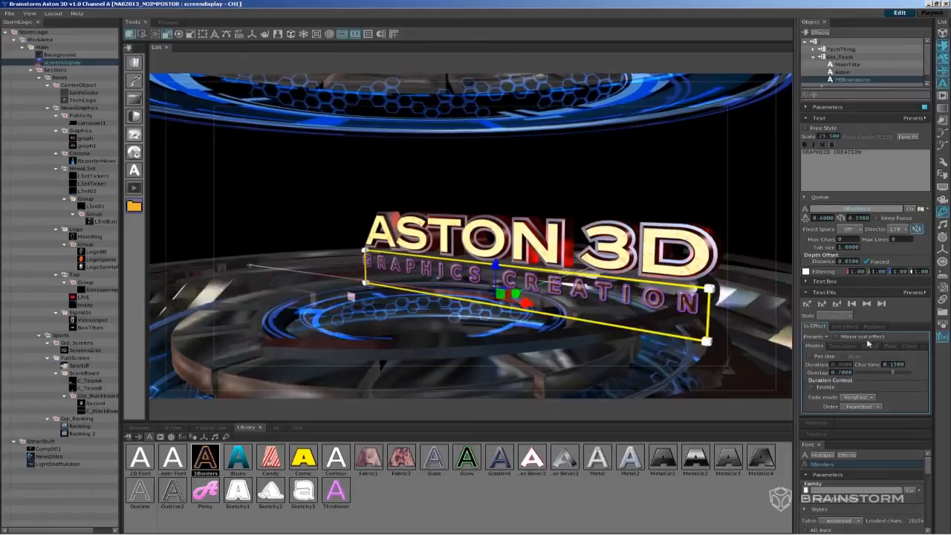
pyautogui.click(844, 327)
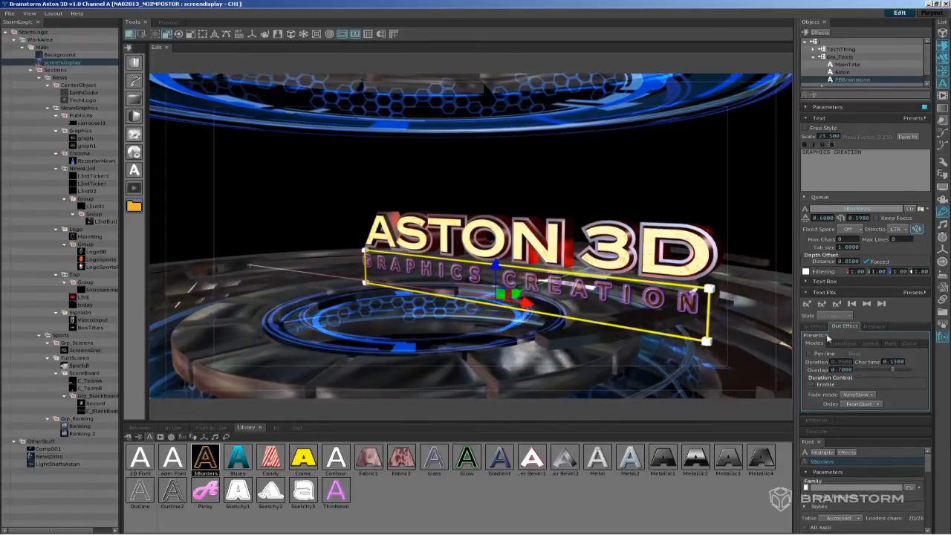
pyautogui.click(827, 338)
pyautogui.moveTo(823, 370)
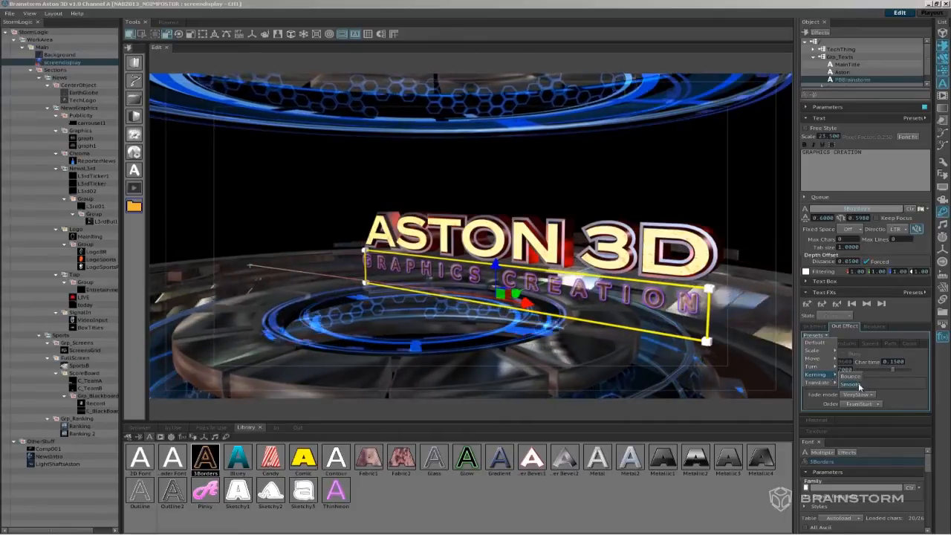
pyautogui.click(856, 384)
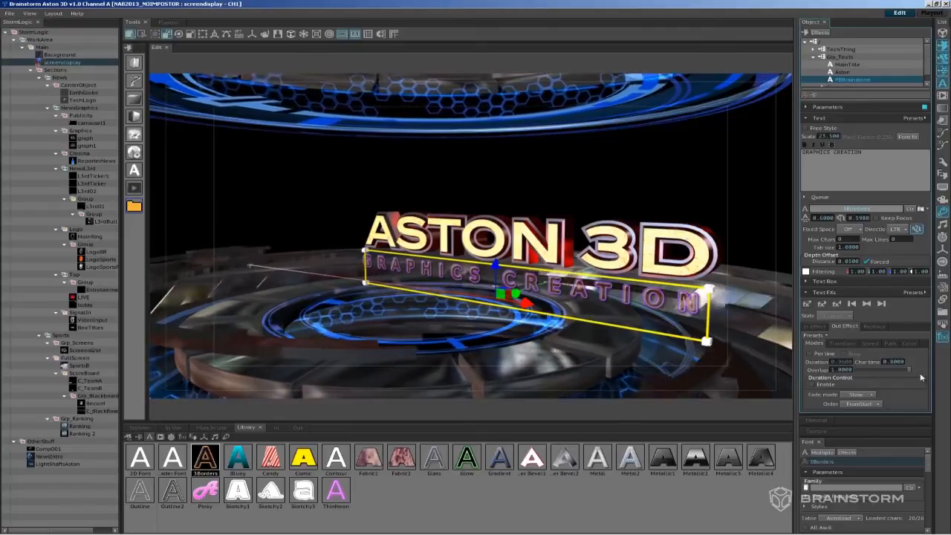
# - Examine the Out Effect's transform and speed settings, then return to its mode settings
pyautogui.click(850, 343)
pyautogui.click(869, 343)
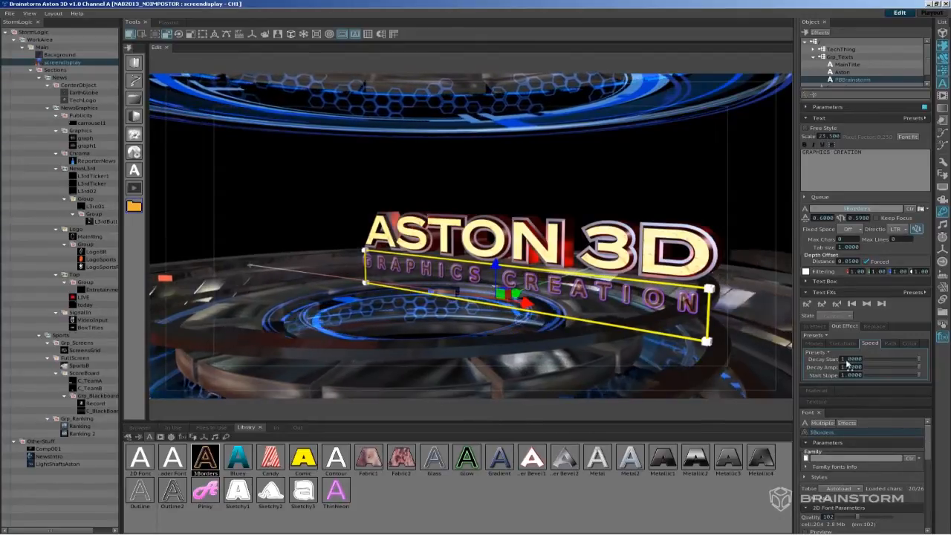
pyautogui.click(815, 343)
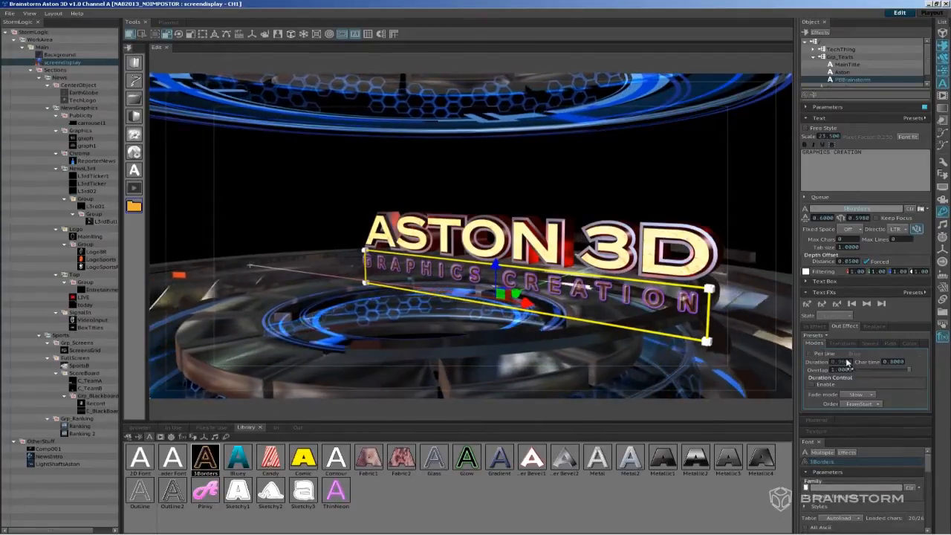
# - Set the In Effect's character order to Random and play the text effect
pyautogui.click(815, 326)
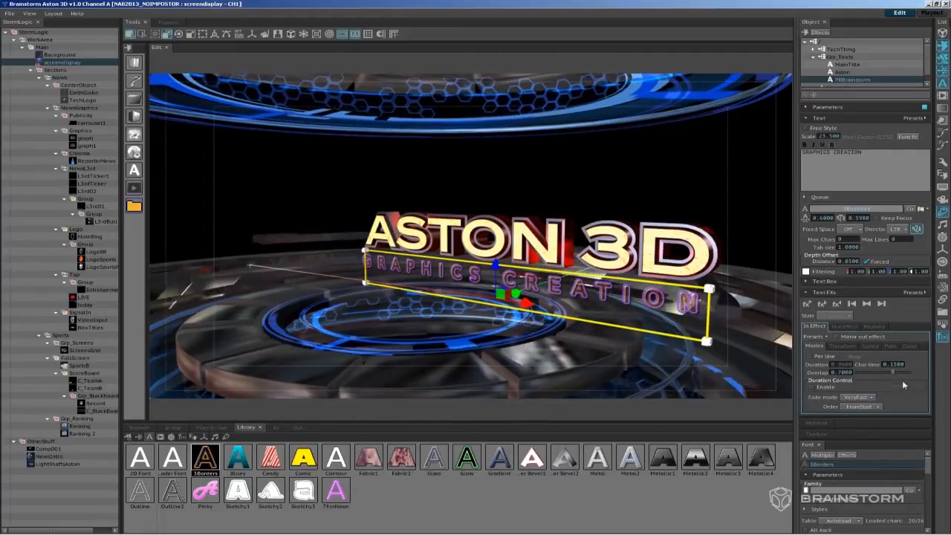
pyautogui.click(874, 407)
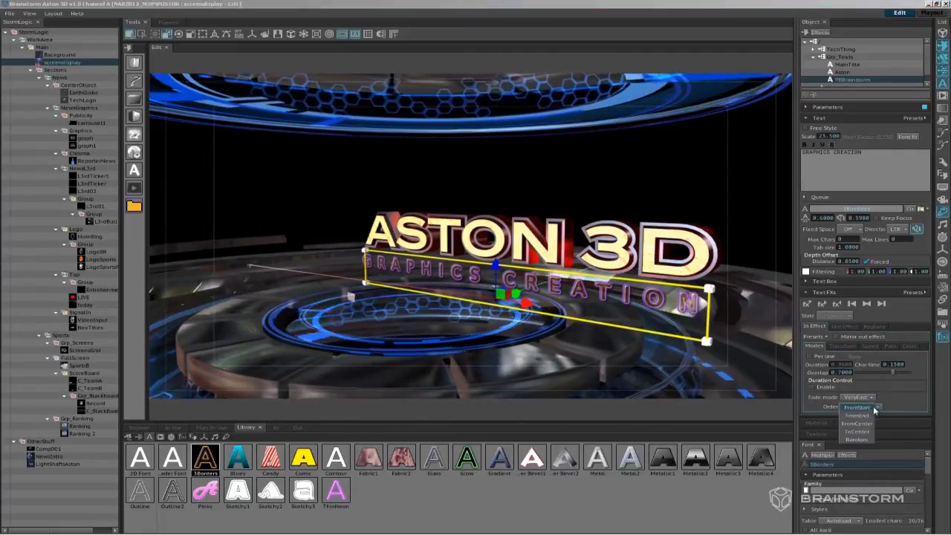
pyautogui.click(858, 440)
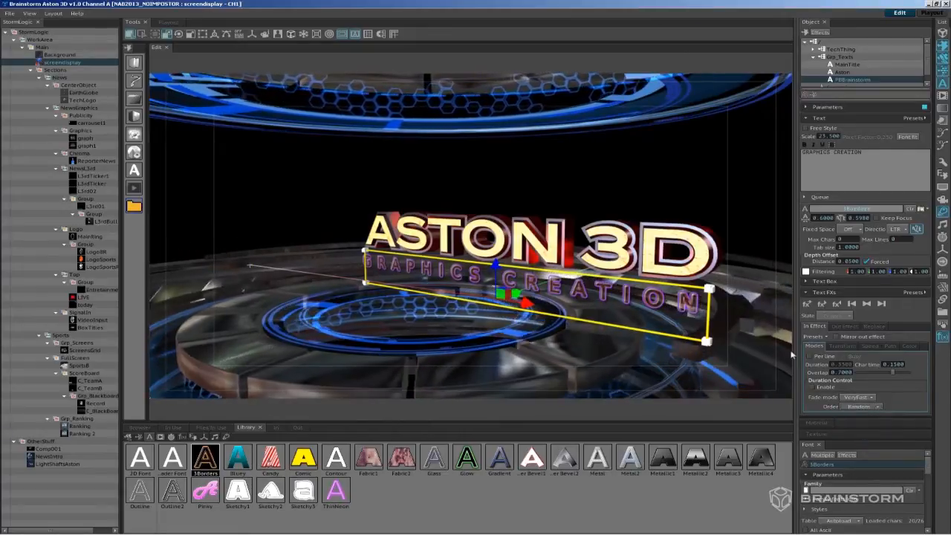
pyautogui.click(807, 304)
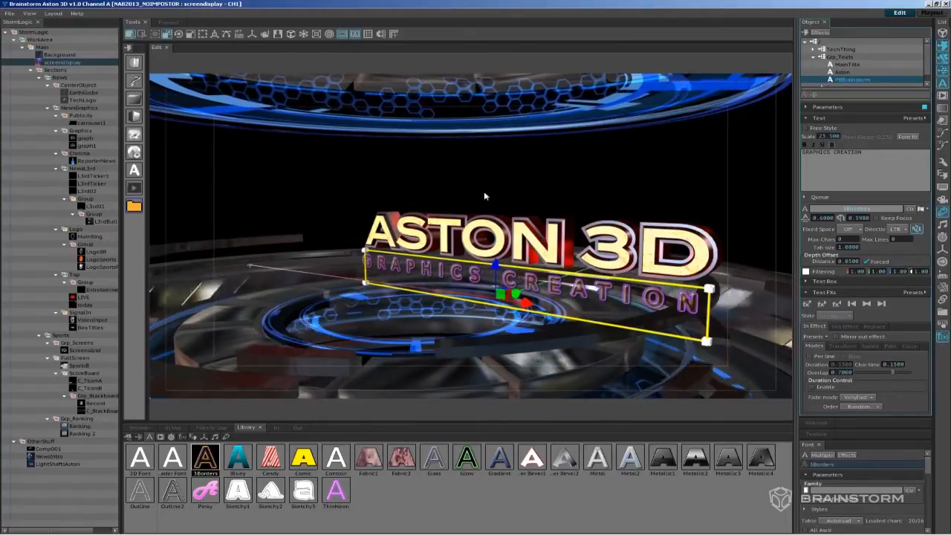
# - Switch to the StormLogic root, preview the Main and screendisplay entries, and enlarge the object tree to reach the Sports section
pyautogui.click(28, 33)
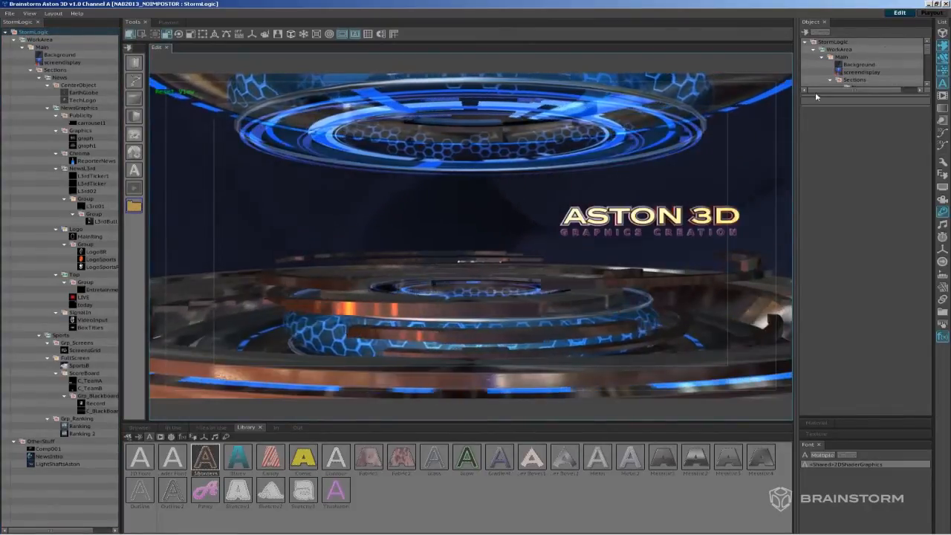
pyautogui.click(841, 57)
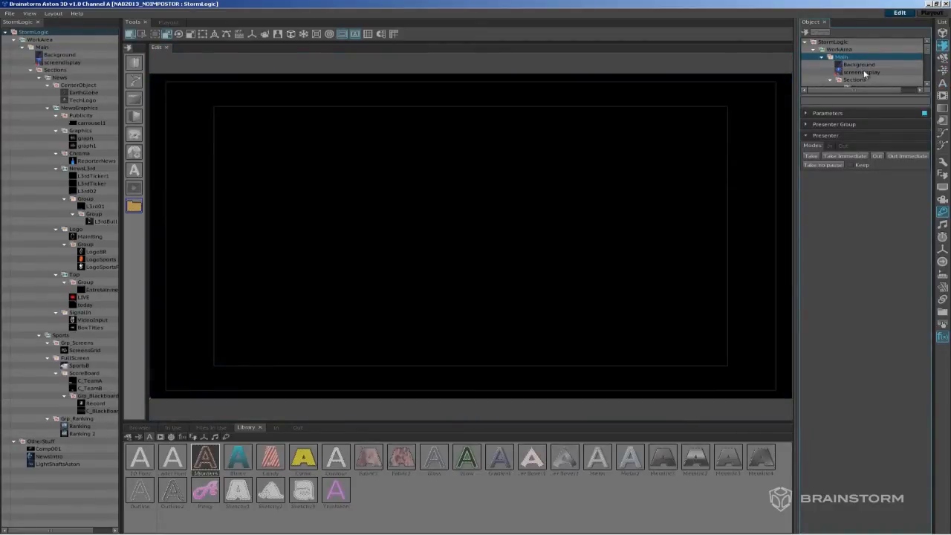
pyautogui.click(862, 73)
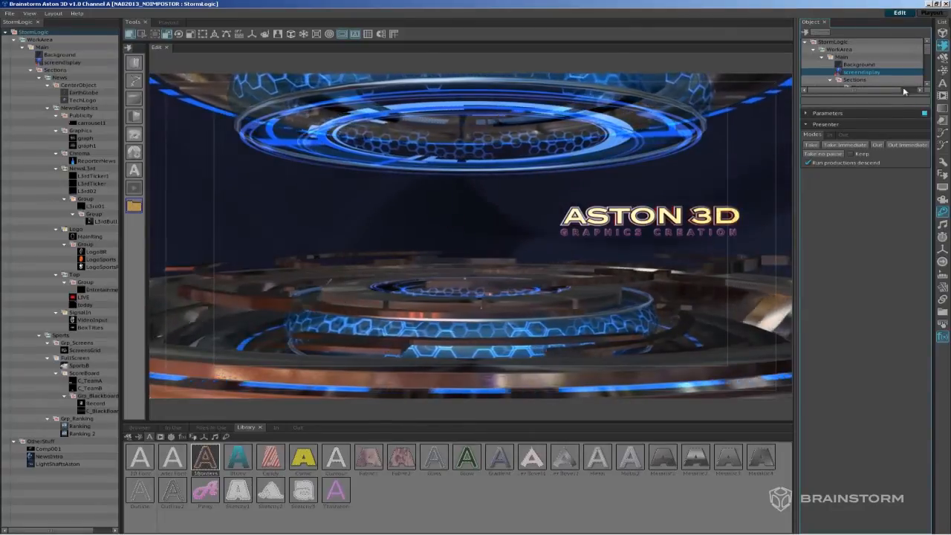
pyautogui.moveTo(887, 95); pyautogui.dragTo(888, 267)
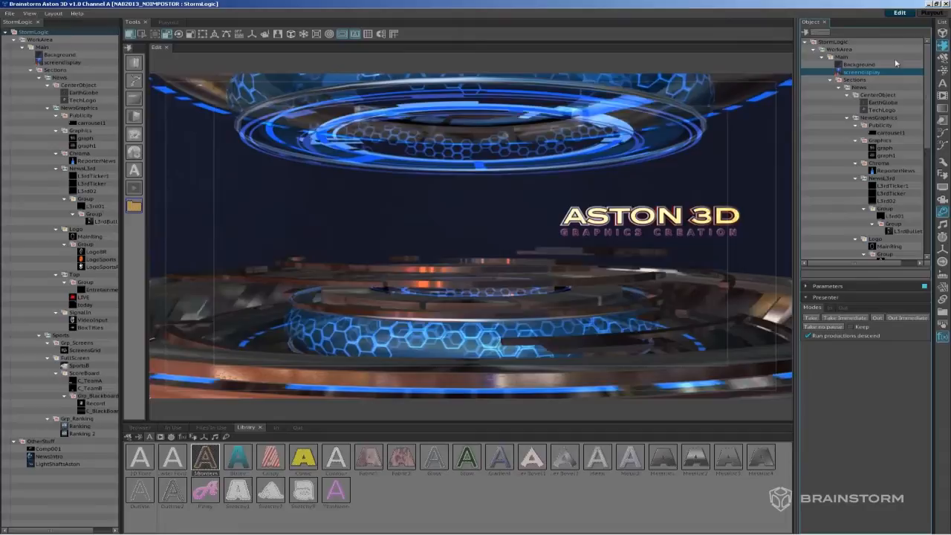
pyautogui.moveTo(927, 74); pyautogui.dragTo(927, 187)
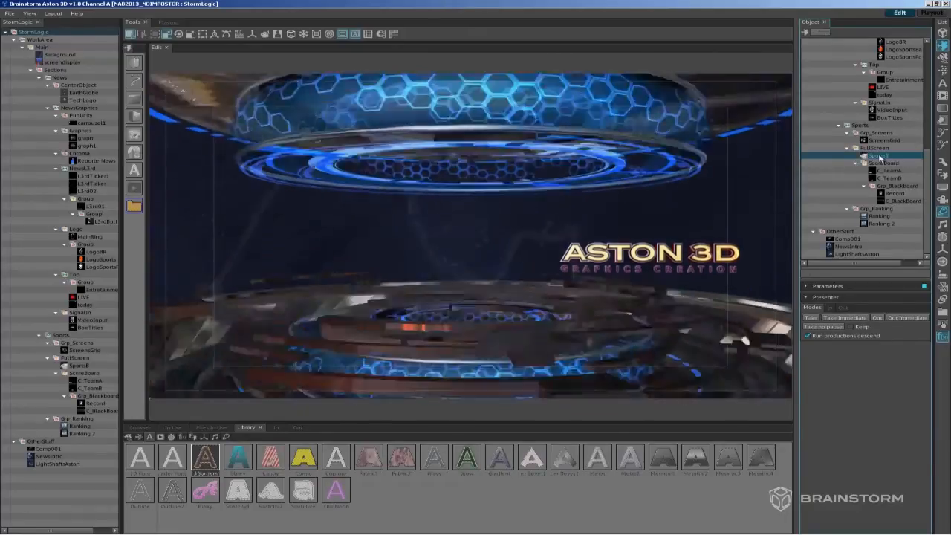
# - Preview the sports graphics transitions through SportsB, C_TeamA, C_TeamB, Record, C_BlackBoard, Record again and Ranking 2
pyautogui.click(880, 156)
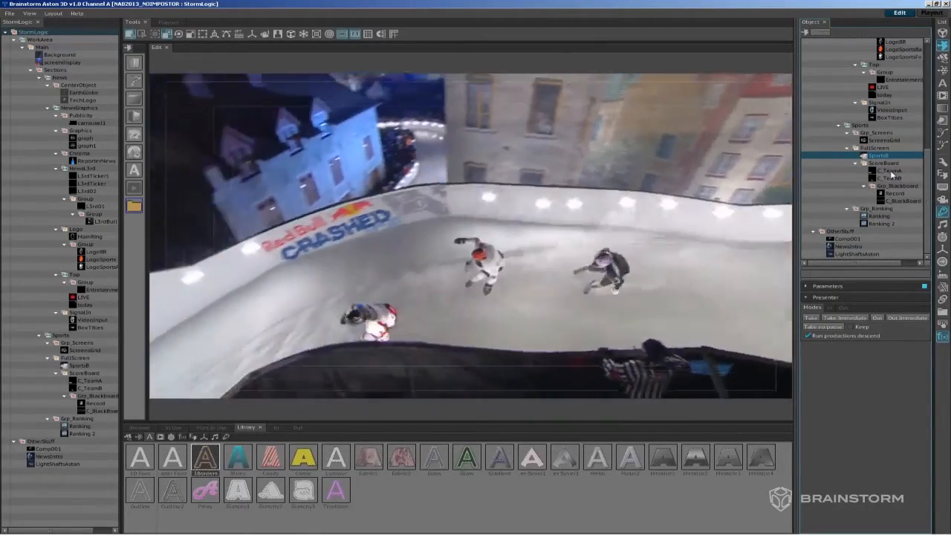
pyautogui.click(891, 170)
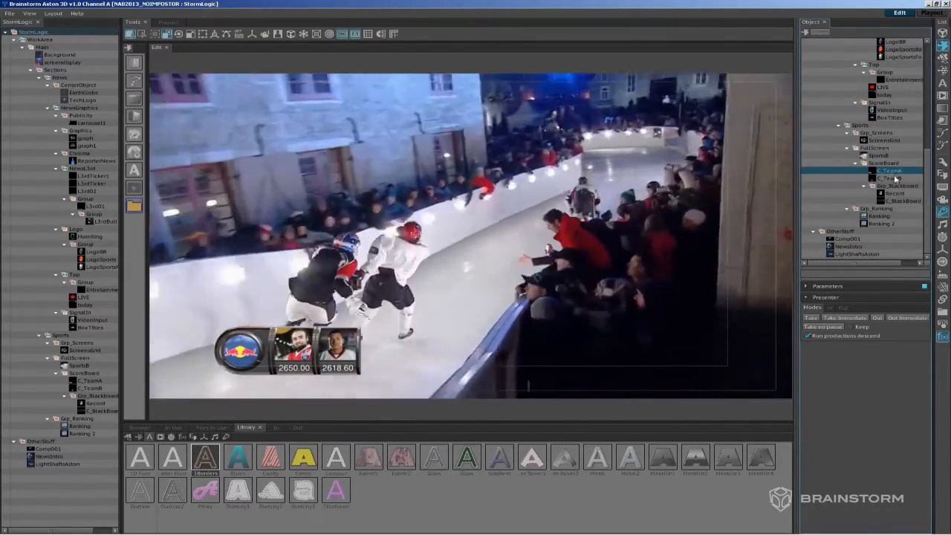
pyautogui.click(894, 178)
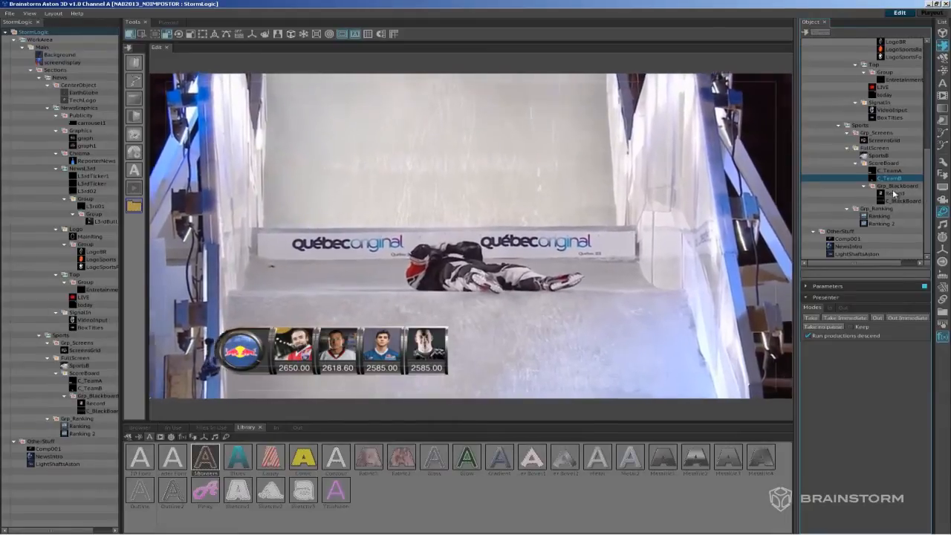
pyautogui.click(897, 195)
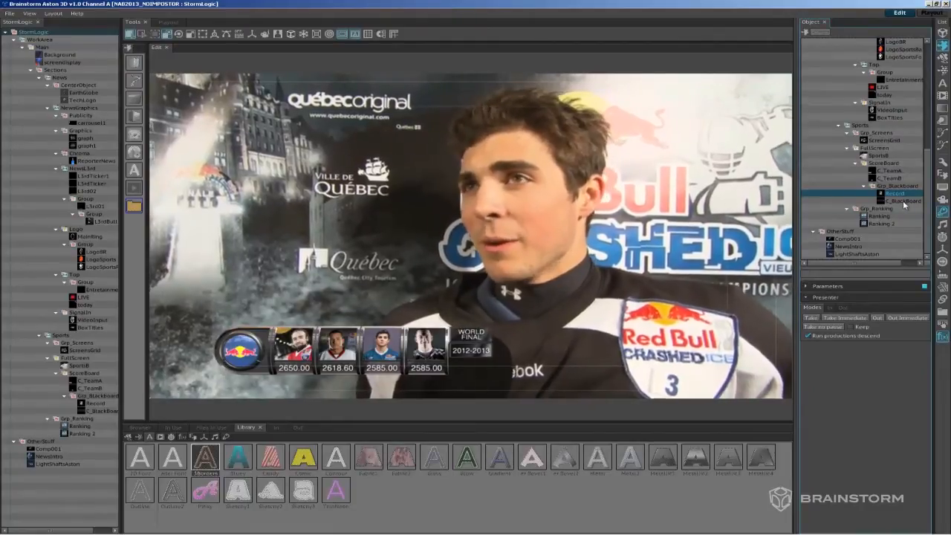
pyautogui.click(902, 200)
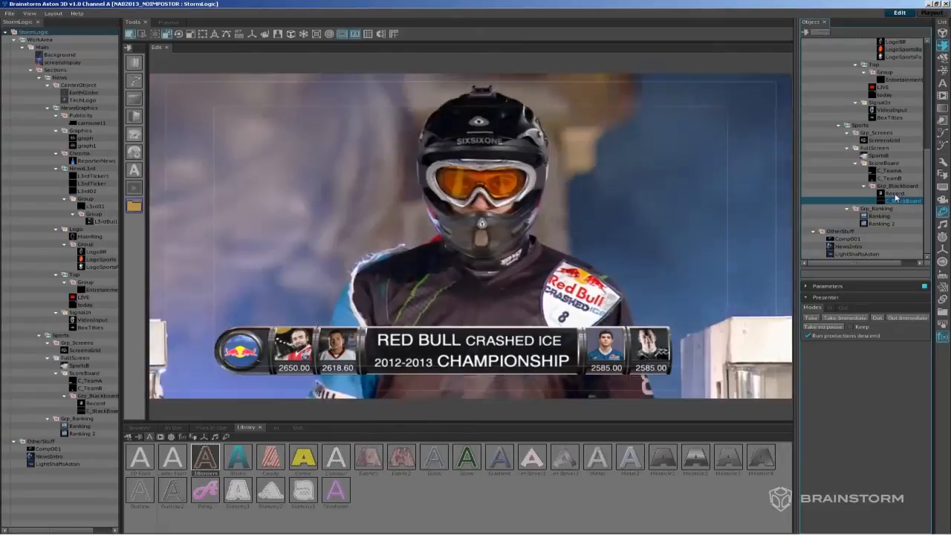
pyautogui.click(895, 193)
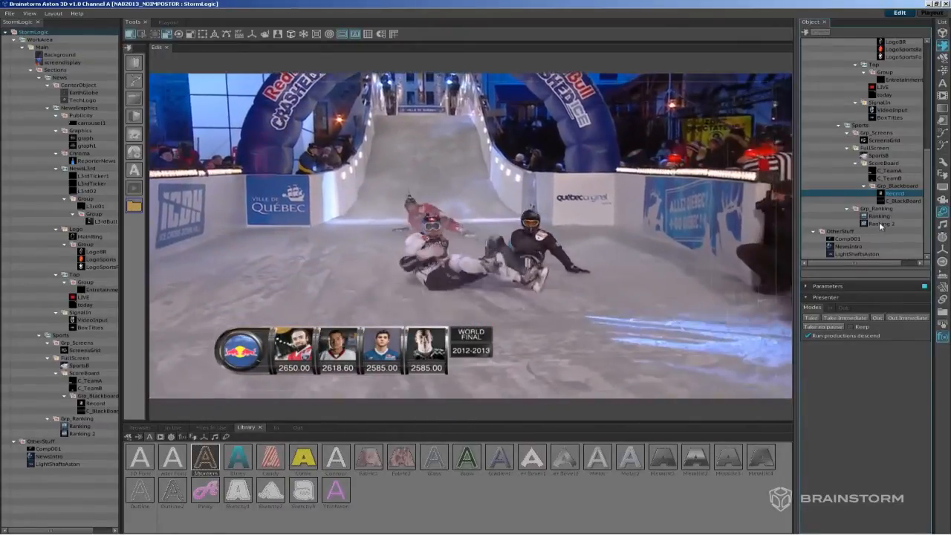
pyautogui.click(878, 223)
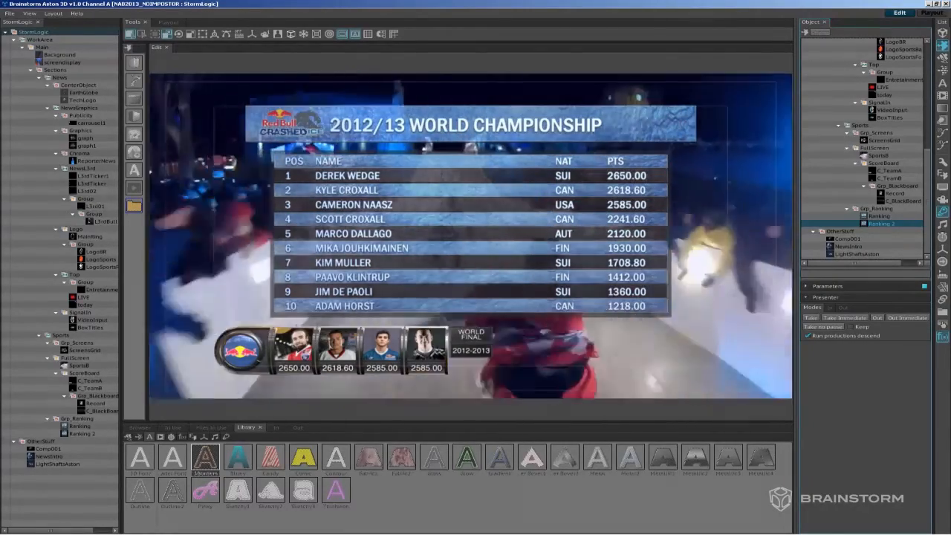
# - Open the Ranking 2 graphic and show the Grid and Group FX parameters of its Grid object
pyautogui.click(74, 435)
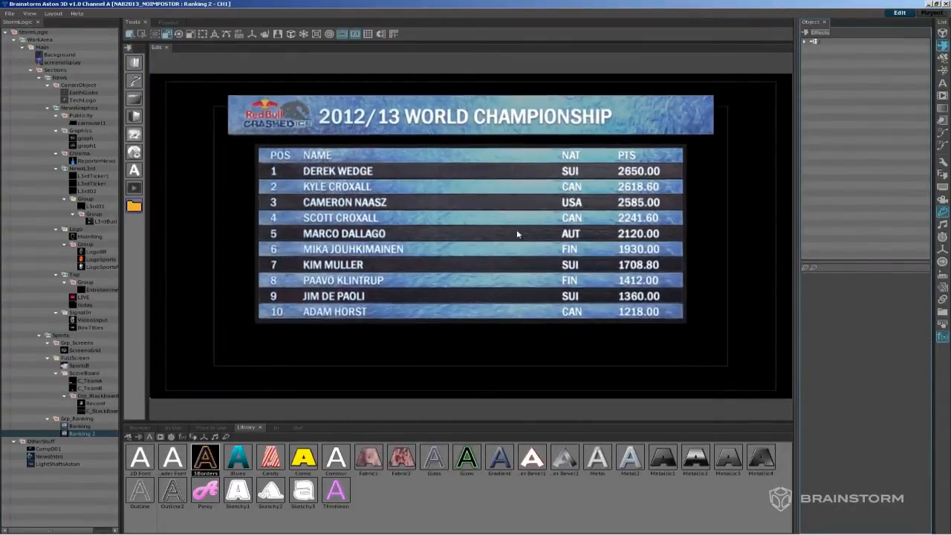
pyautogui.moveTo(500, 162); pyautogui.dragTo(414, 236, button='middle')
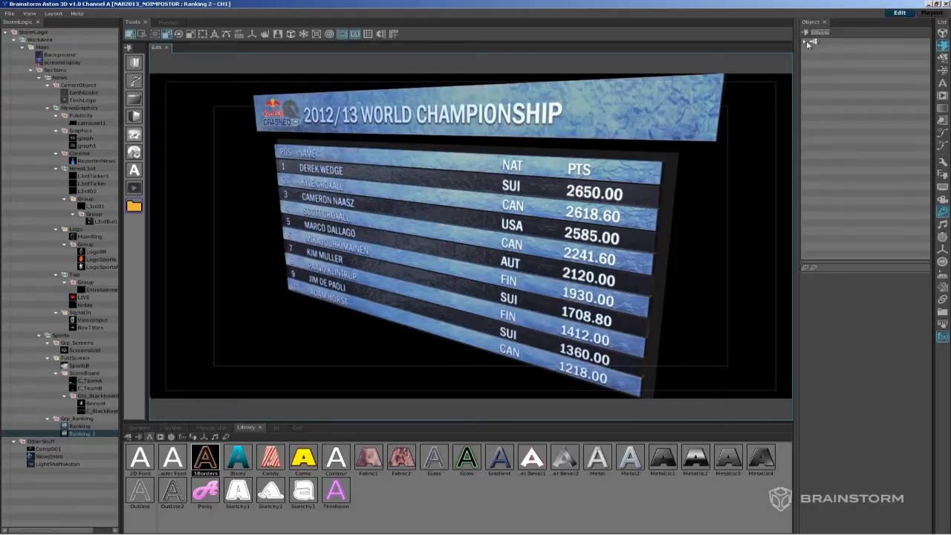
pyautogui.click(808, 42)
pyautogui.click(816, 49)
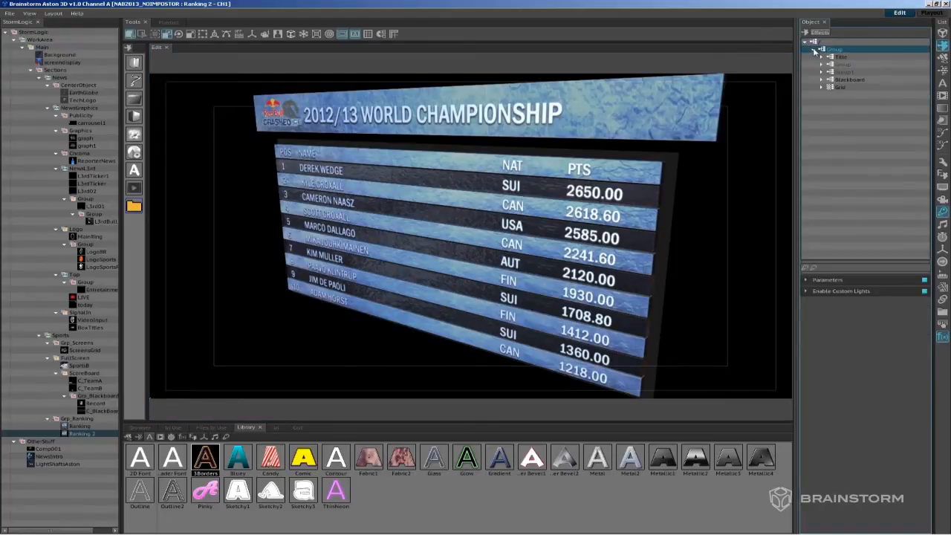
pyautogui.click(821, 87)
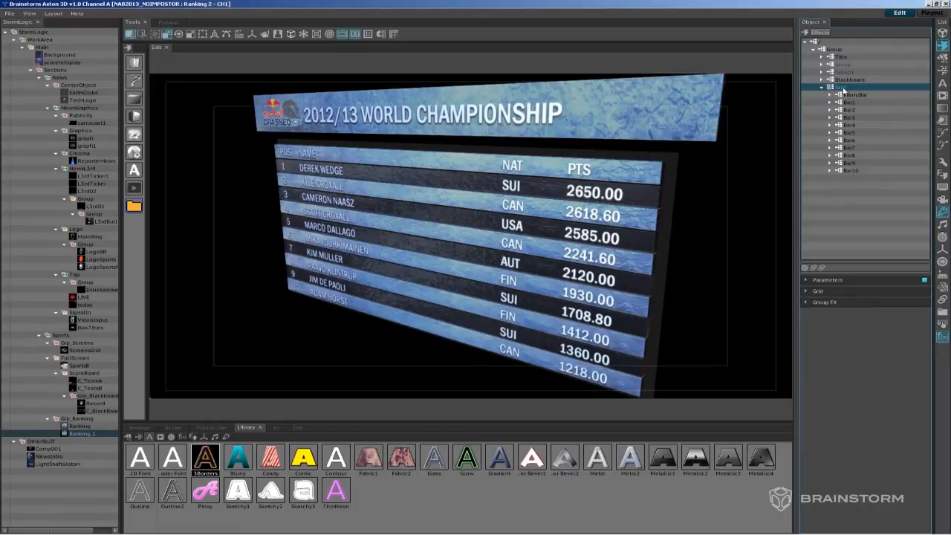
pyautogui.click(811, 292)
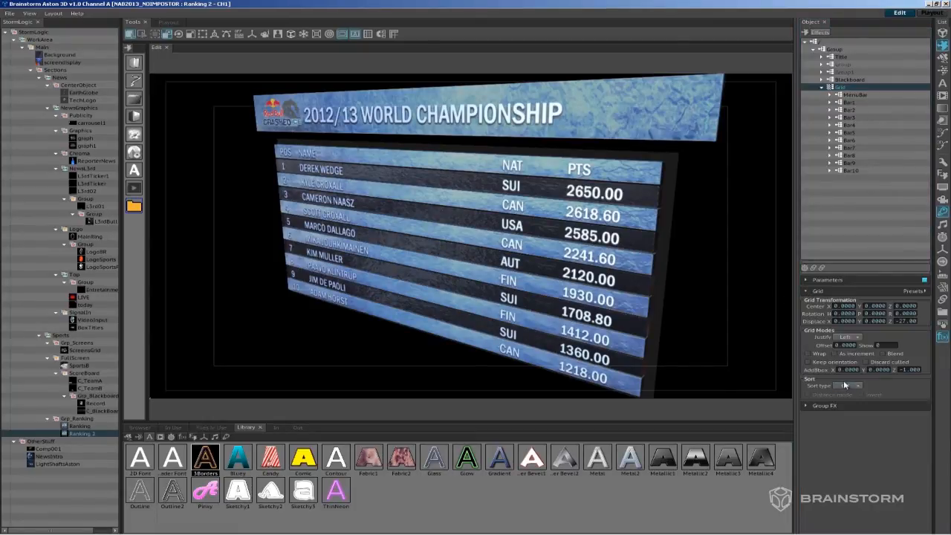
pyautogui.click(807, 405)
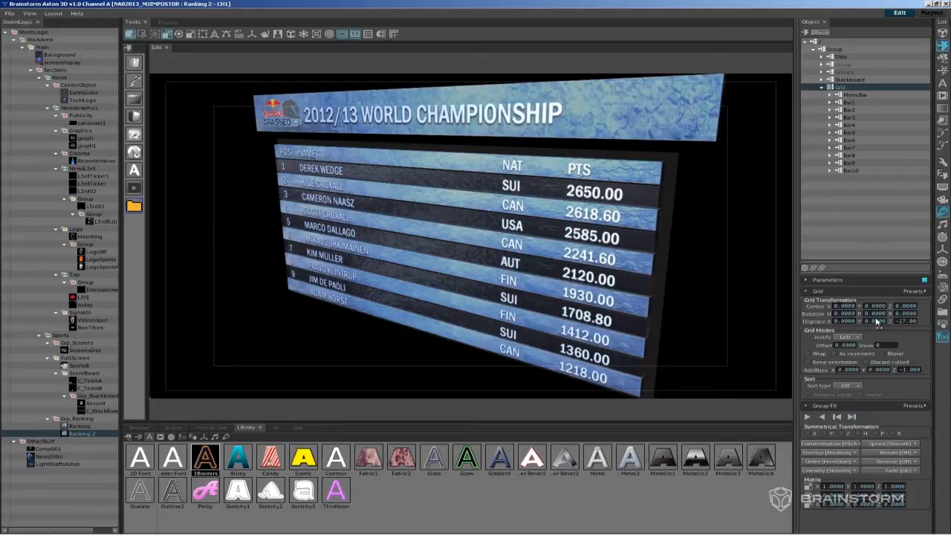
# - Try a pitch rotation of about 679 on the ranking grid and reset the value
pyautogui.moveTo(874, 318); pyautogui.dragTo(499, 509)
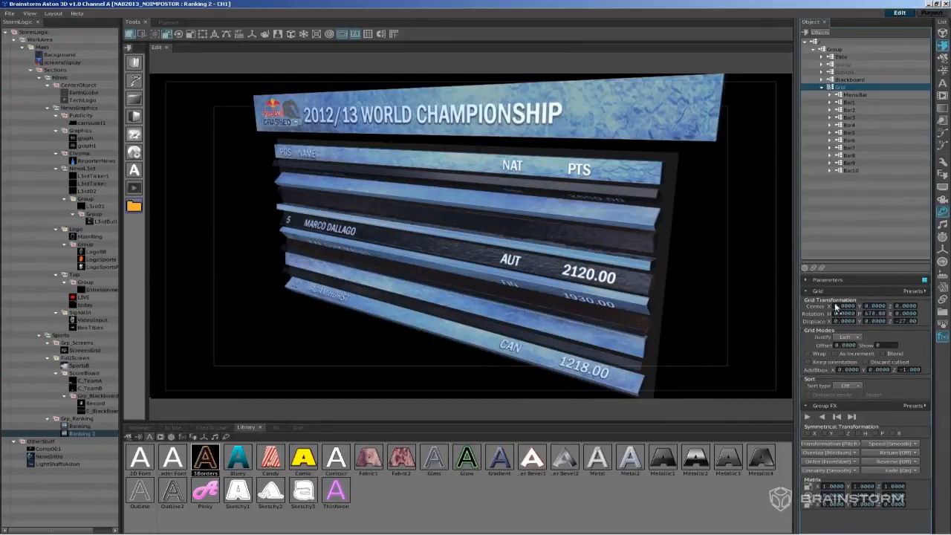
pyautogui.rightClick(879, 318)
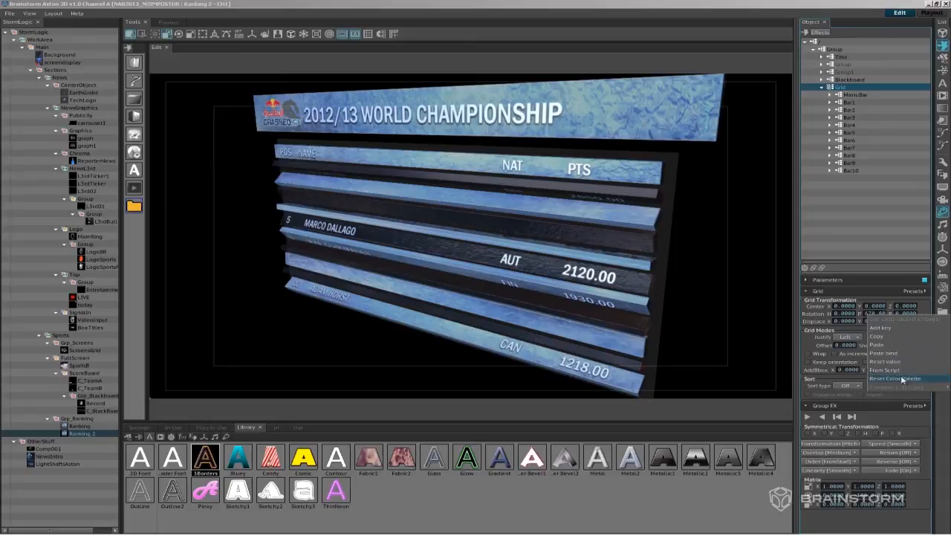
pyautogui.click(896, 364)
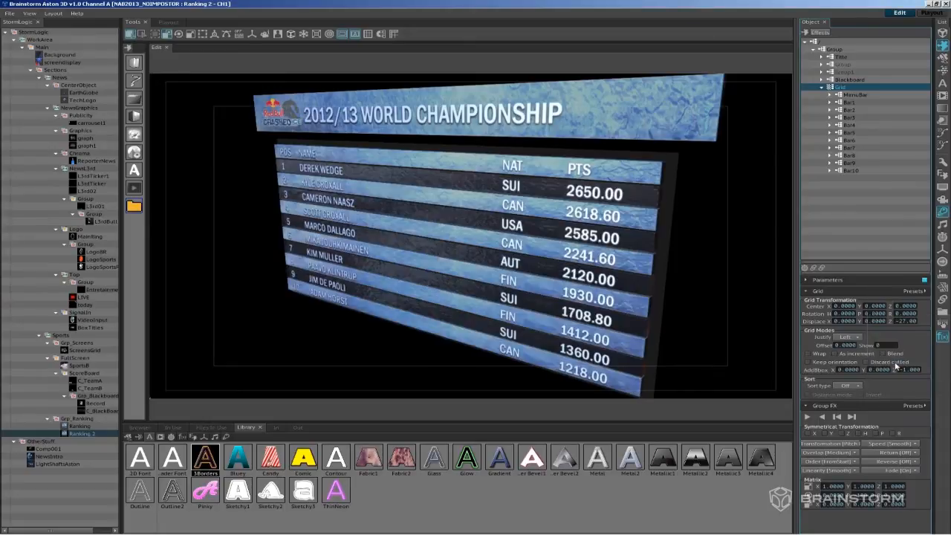
# - Add a Roll Right rotation to the ranking grid's Group FX transformation and play the transition
pyautogui.click(807, 292)
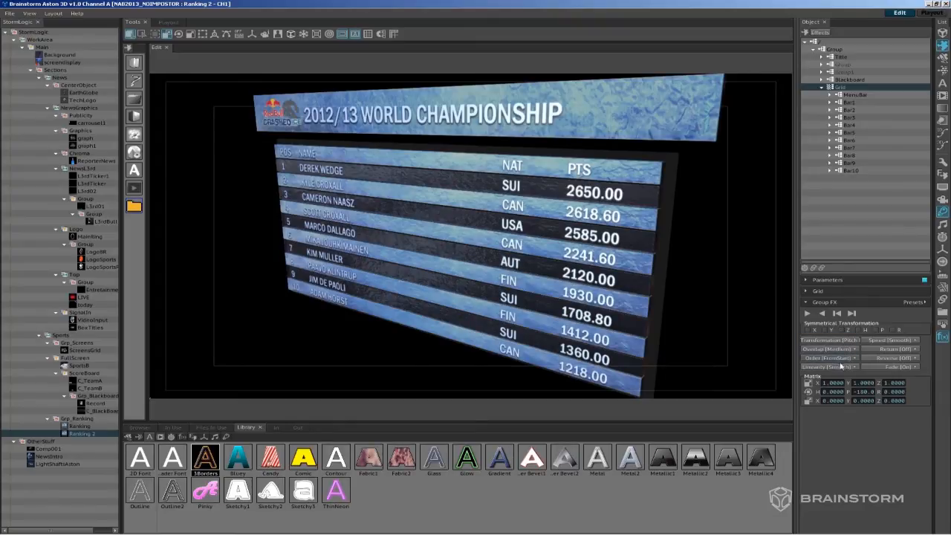
pyautogui.click(831, 340)
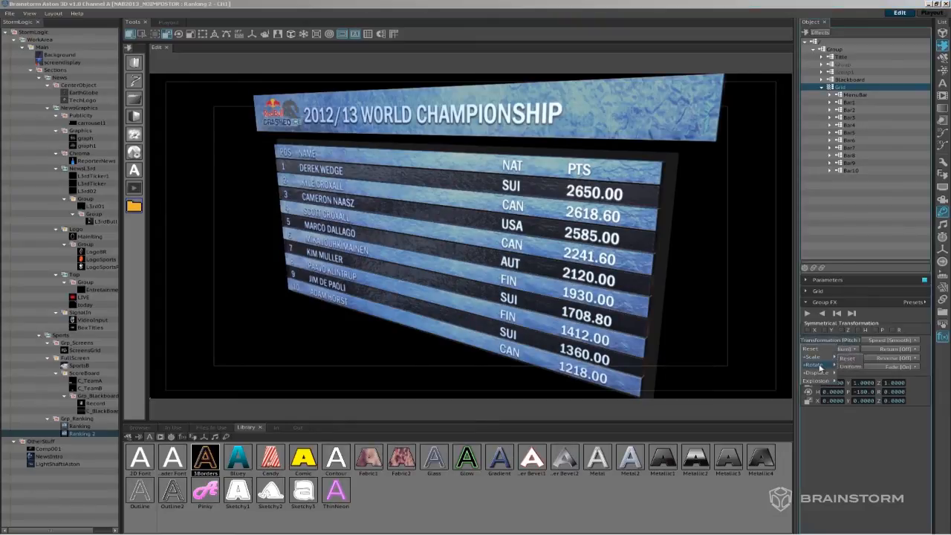
pyautogui.moveTo(819, 373)
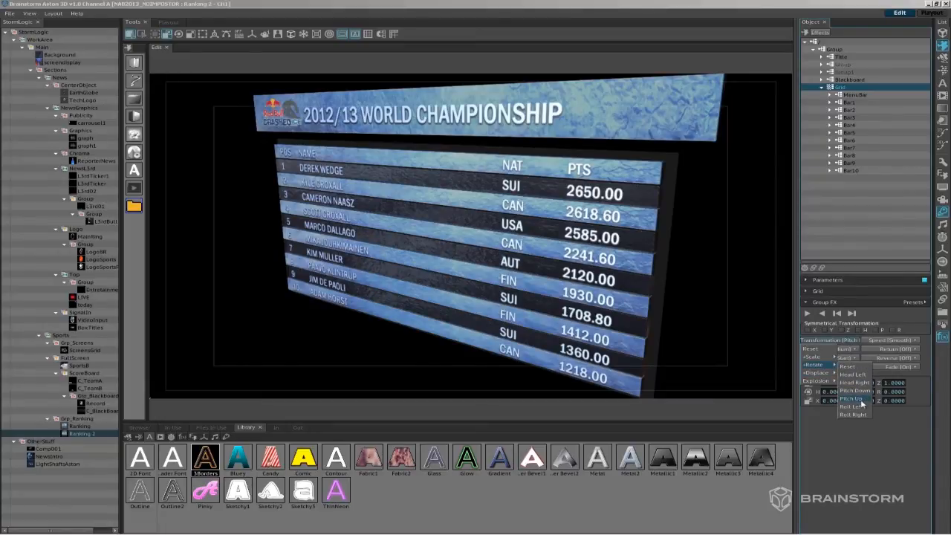
pyautogui.click(857, 414)
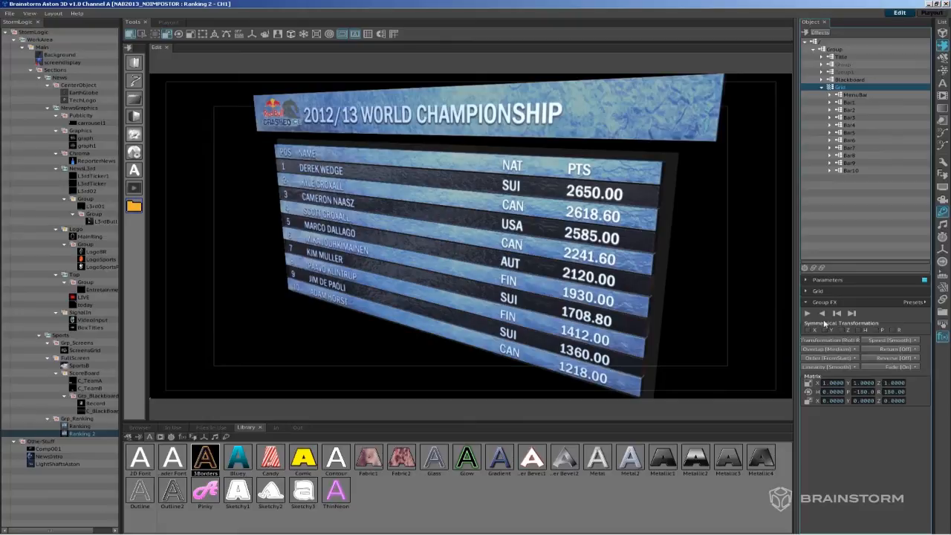
pyautogui.click(809, 314)
# - Play the grid's Group FX transition with Overlap set to High, and again with Overlap set to None
pyautogui.click(835, 350)
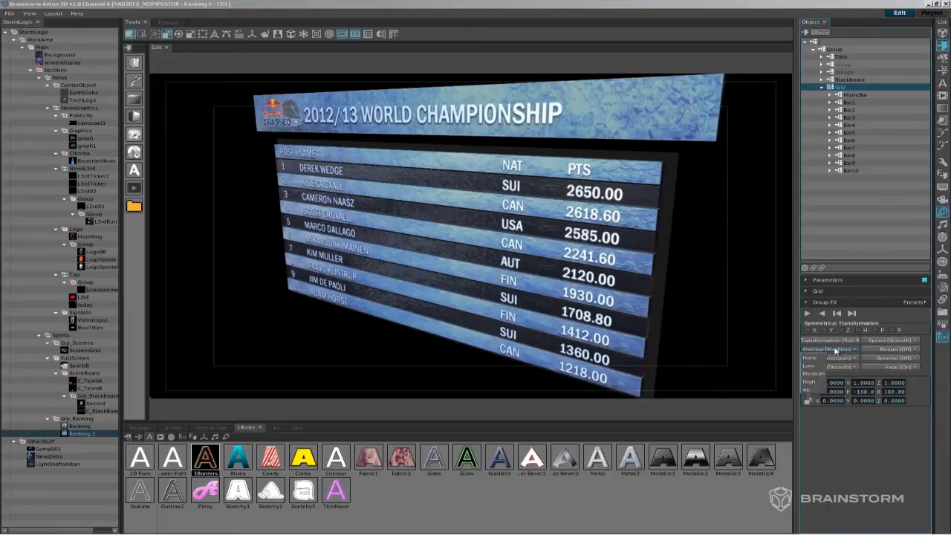
pyautogui.click(811, 382)
pyautogui.click(809, 314)
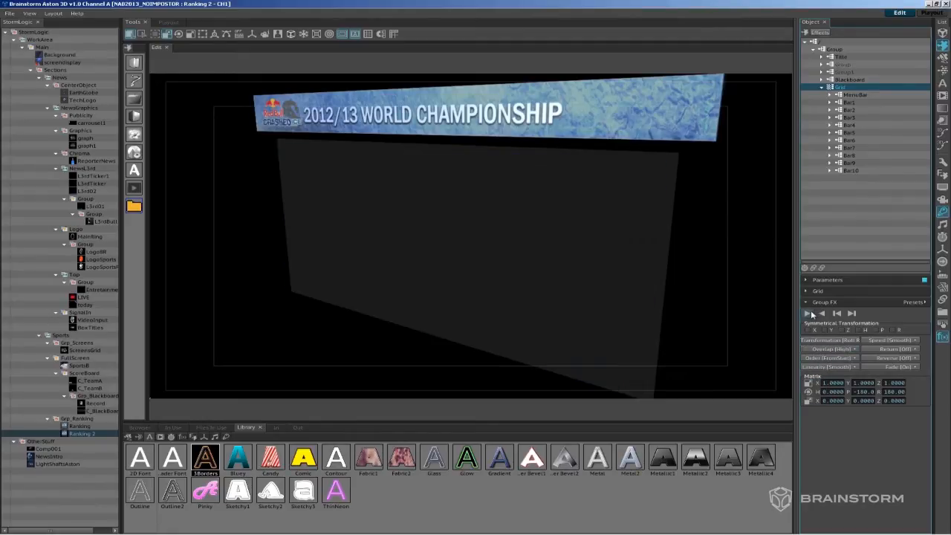
pyautogui.click(838, 349)
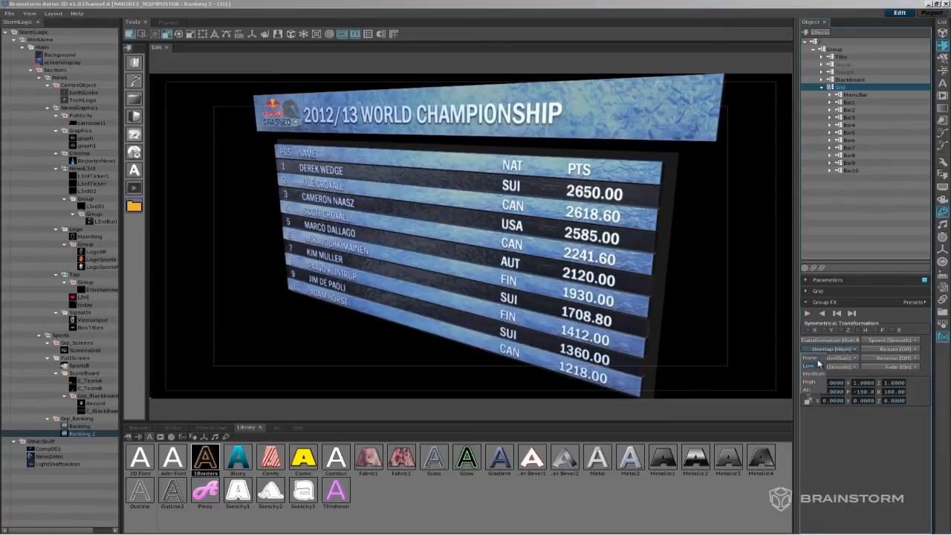
pyautogui.click(810, 357)
pyautogui.click(809, 314)
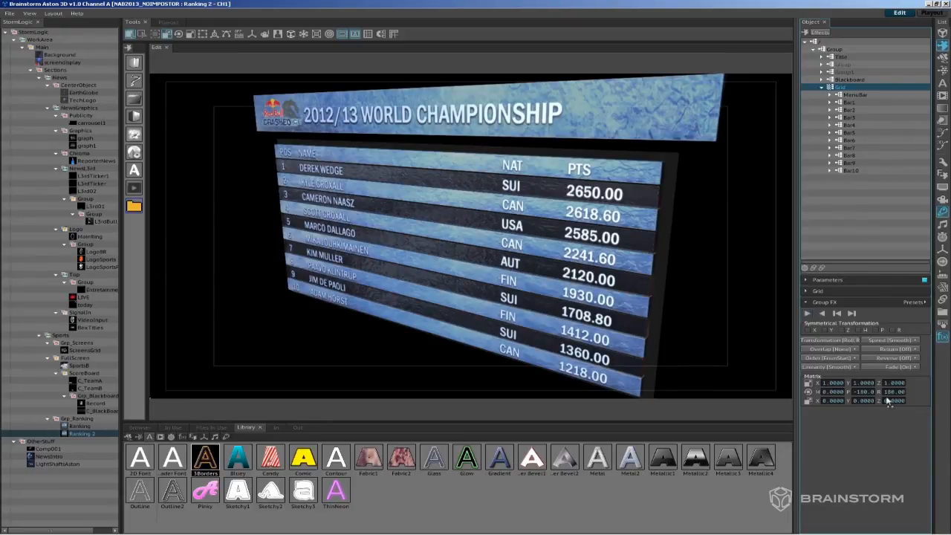
# - Play the grid transition with Order set to Random, and again with Order set to FromStart
pyautogui.click(846, 358)
pyautogui.click(818, 402)
pyautogui.click(806, 313)
pyautogui.click(853, 358)
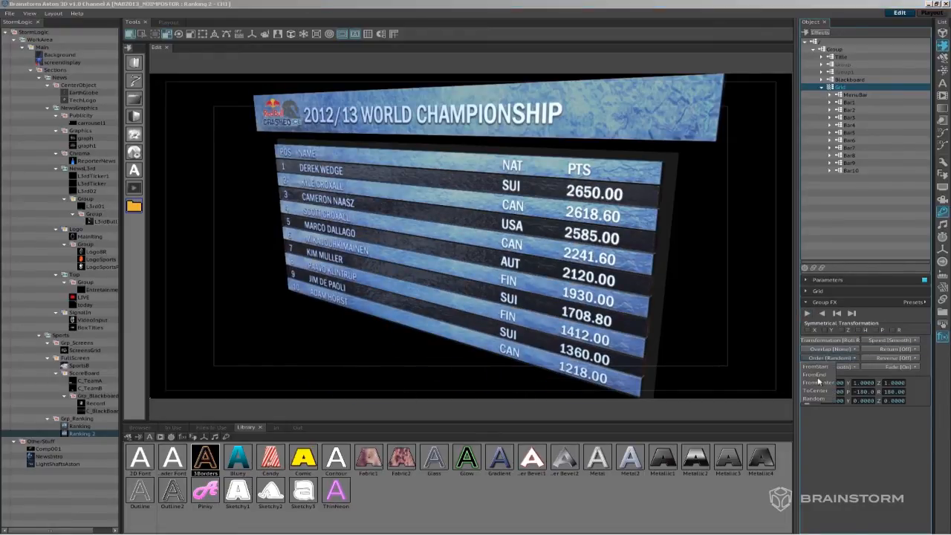
pyautogui.click(818, 368)
pyautogui.click(808, 313)
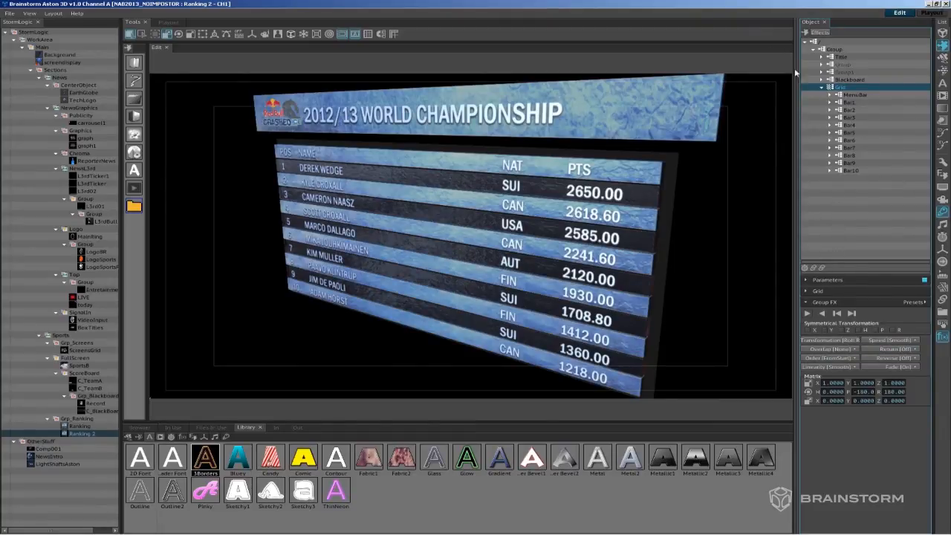
# - Collapse the Grid branch and reveal the Form holding the Player, OutALL, Next and Prior actions
pyautogui.click(821, 87)
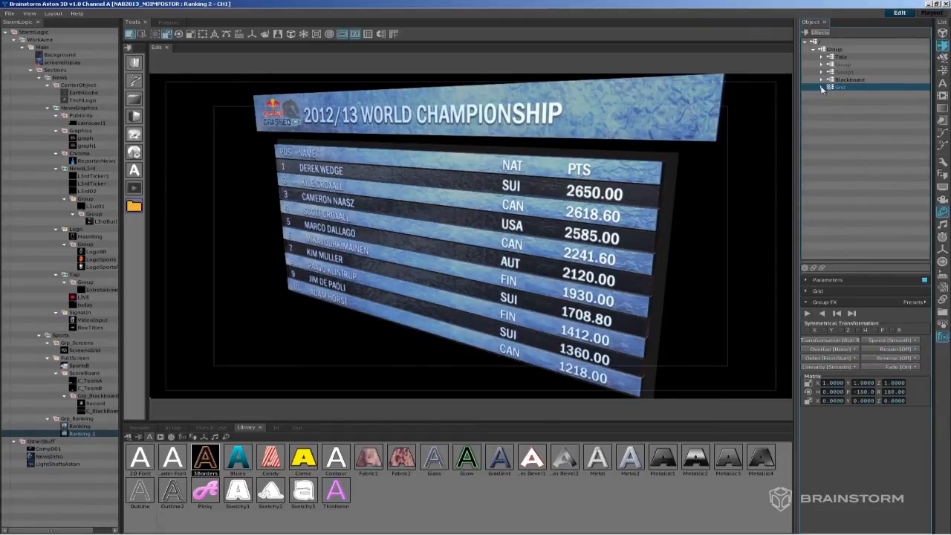
pyautogui.click(793, 135)
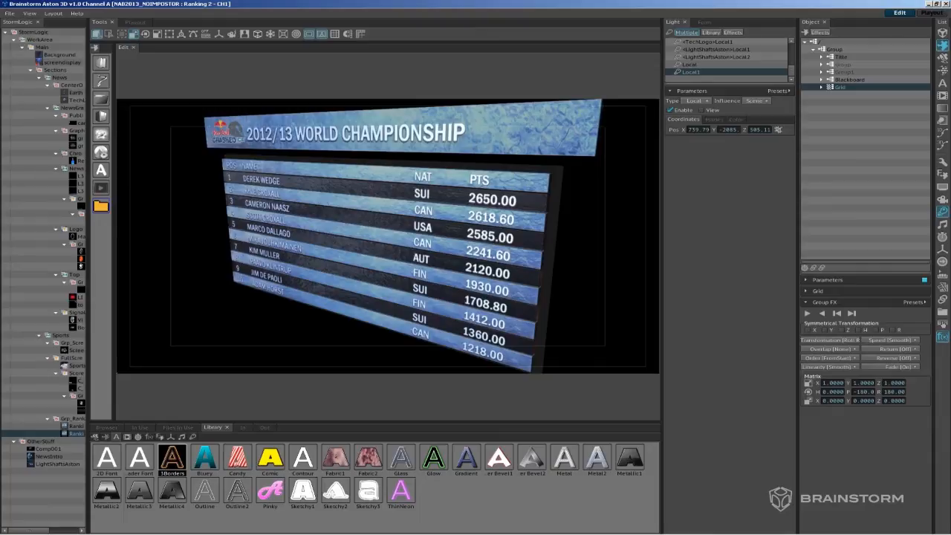
pyautogui.click(702, 22)
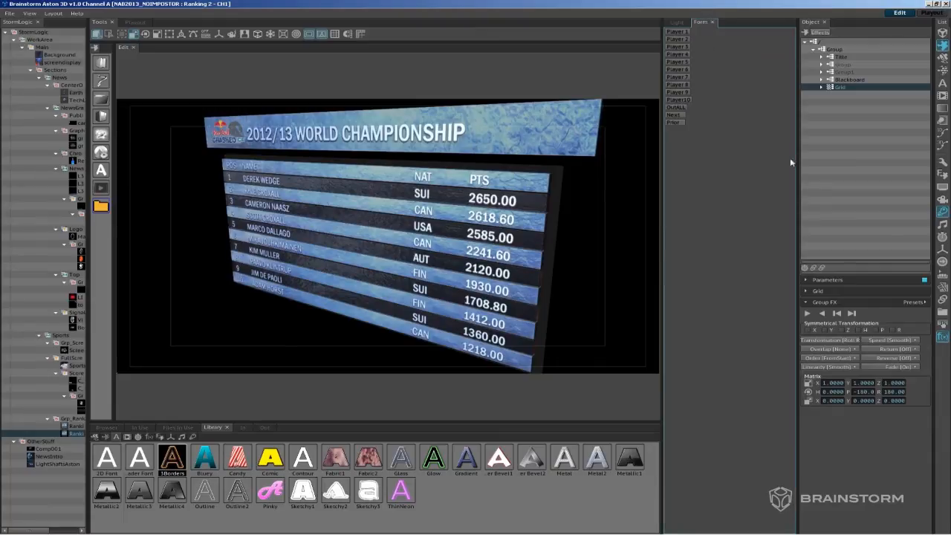
# - Show the project's Data list at a larger size and expand the Excel entry's data table
pyautogui.click(941, 337)
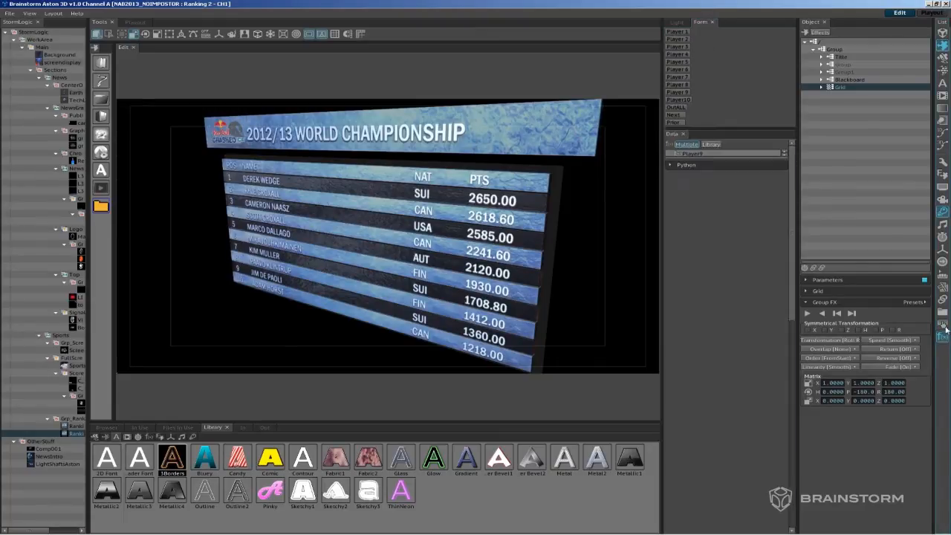
pyautogui.click(670, 164)
pyautogui.moveTo(694, 164); pyautogui.dragTo(700, 318)
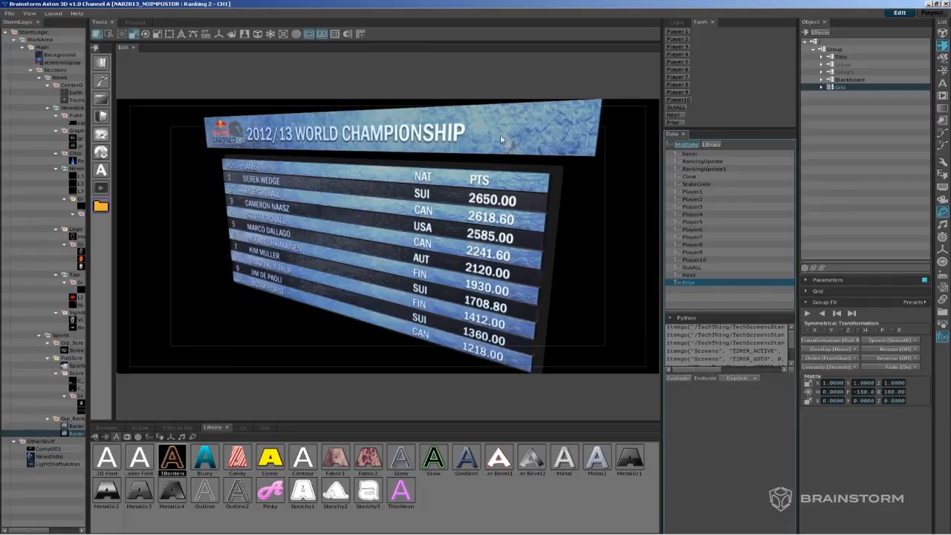
pyautogui.click(690, 153)
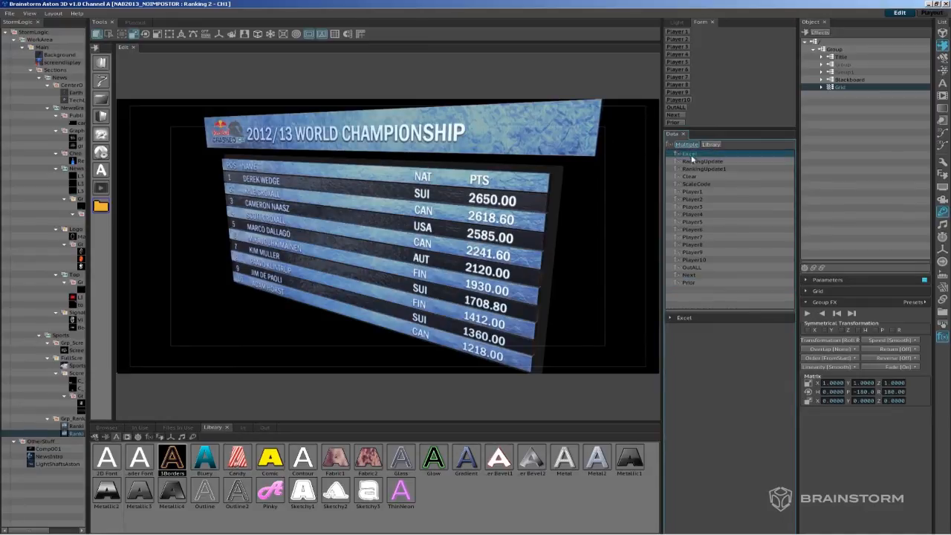
pyautogui.click(670, 319)
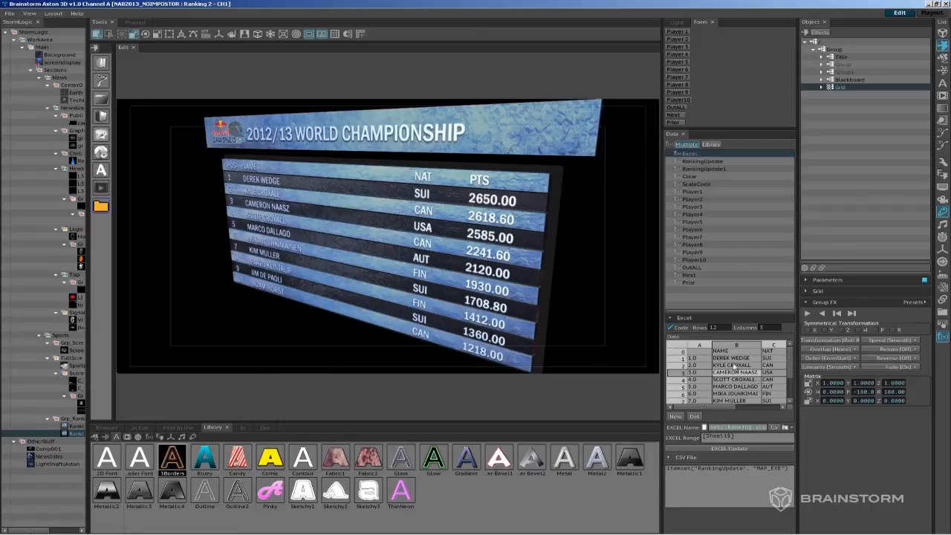
# - Replace the athlete's name in row 1 of the Excel data table with a different full name
pyautogui.doubleClick(752, 357)
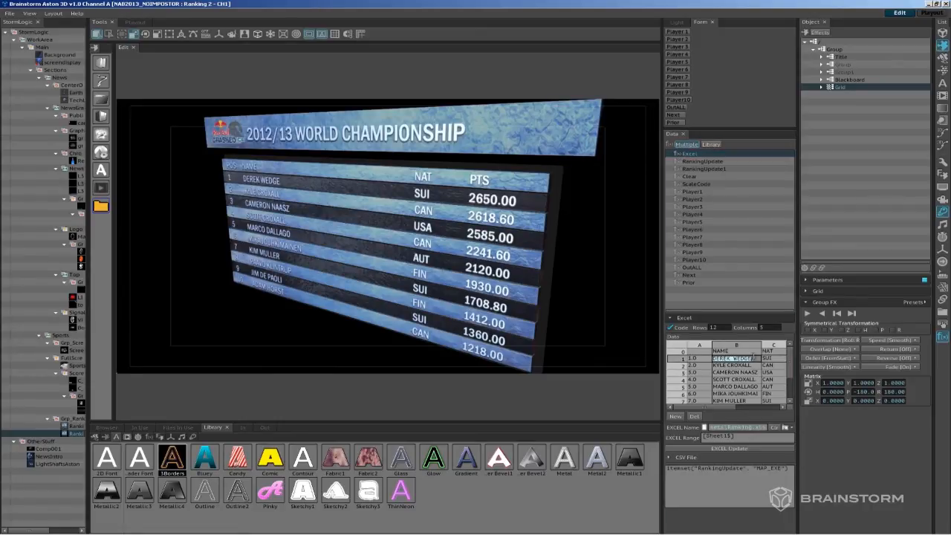
pyautogui.write('KEVIN SMITH')
pyautogui.press('Return')
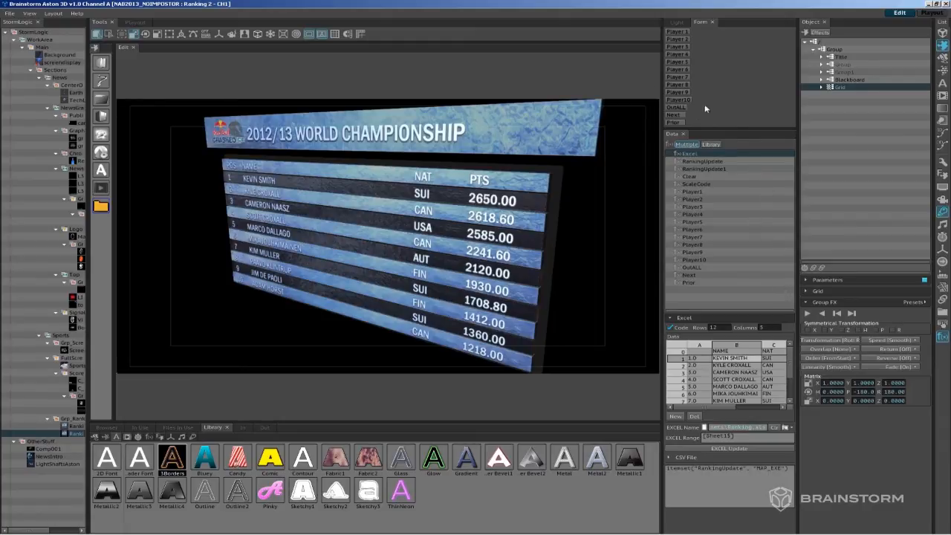
# - Enlarge the Form area, highlight the rows of Players 1, 3, 5 and 7, and restore them with OutALL
pyautogui.moveTo(717, 129); pyautogui.dragTo(721, 152)
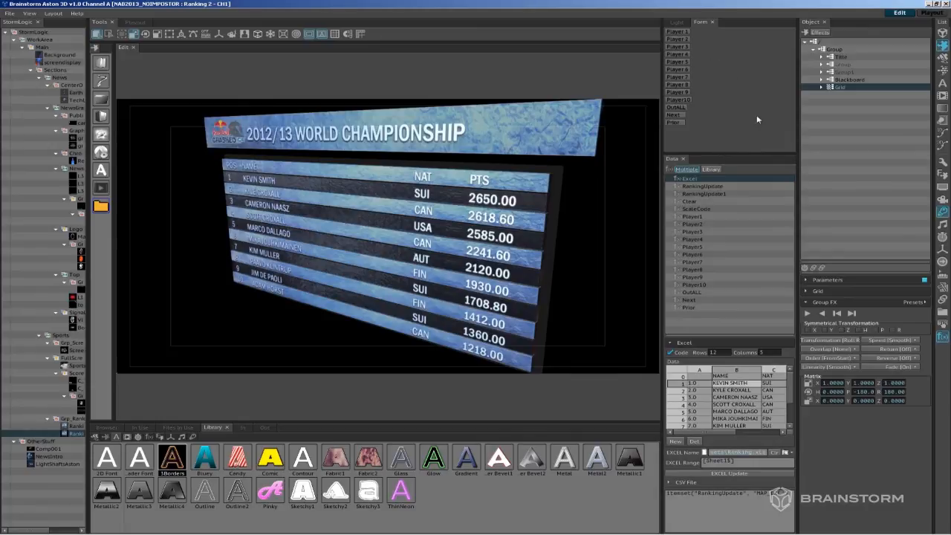
pyautogui.click(681, 34)
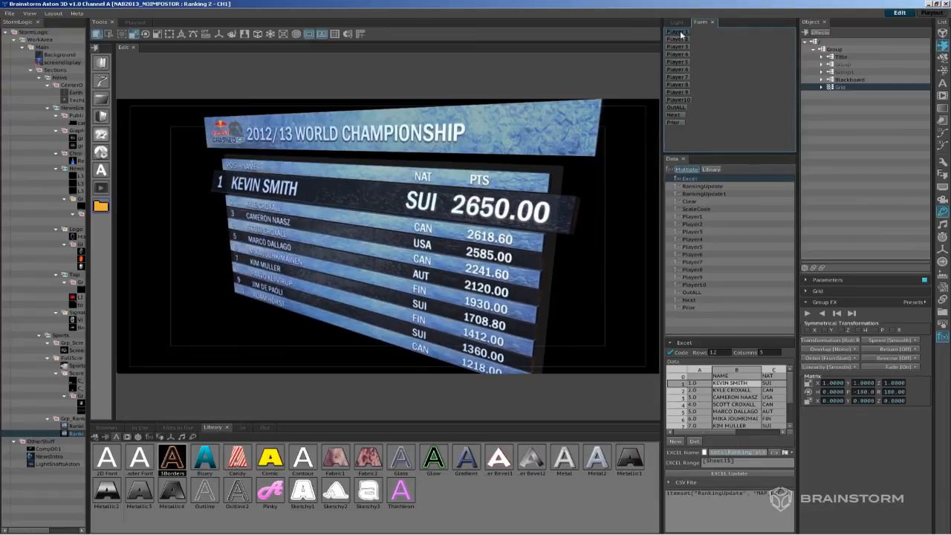
pyautogui.click(680, 47)
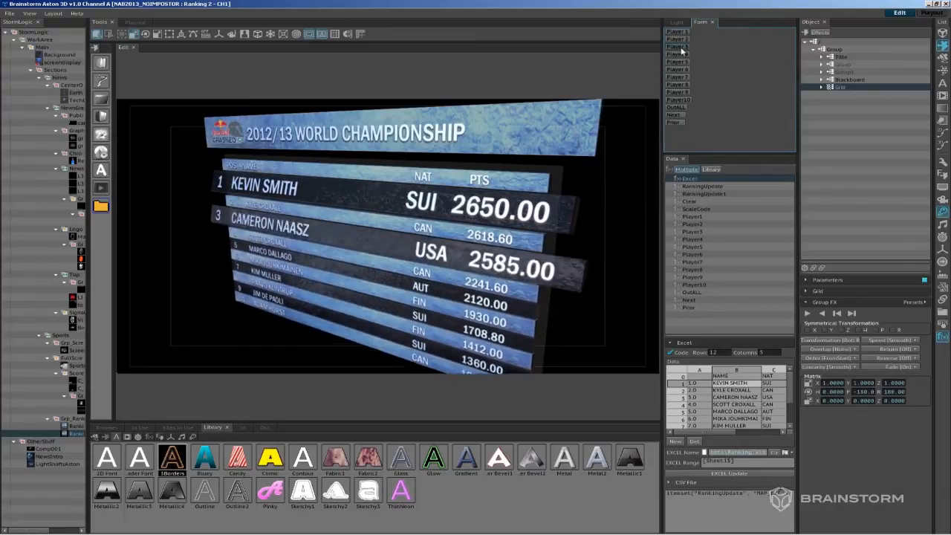
pyautogui.click(679, 63)
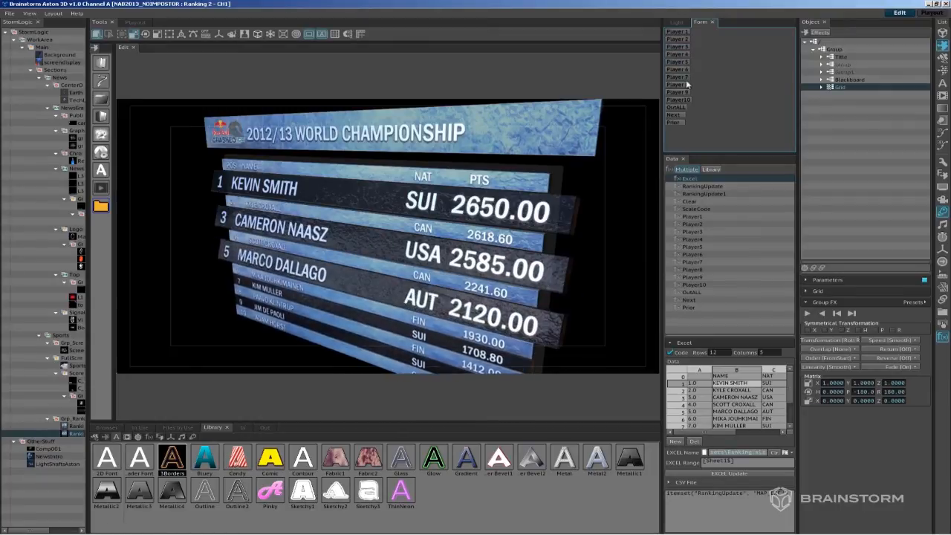
pyautogui.click(677, 77)
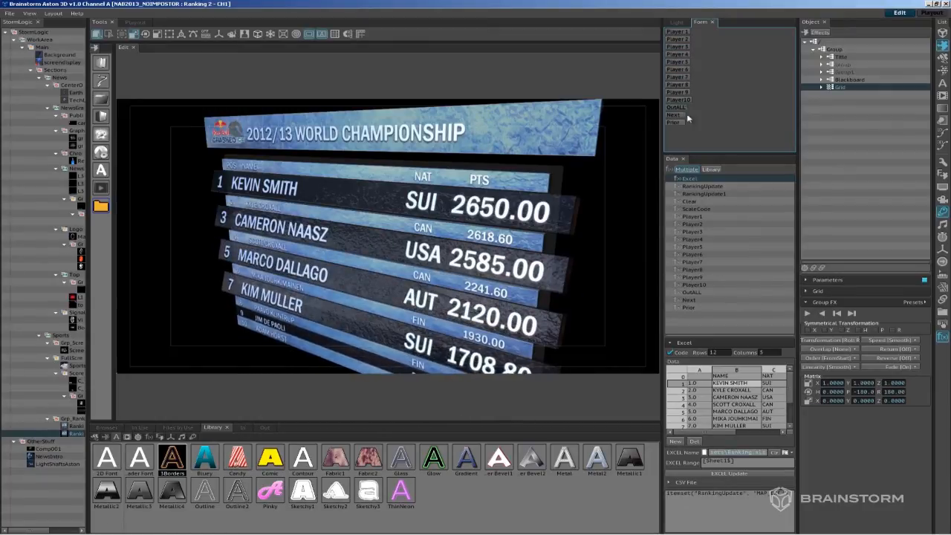
pyautogui.click(677, 108)
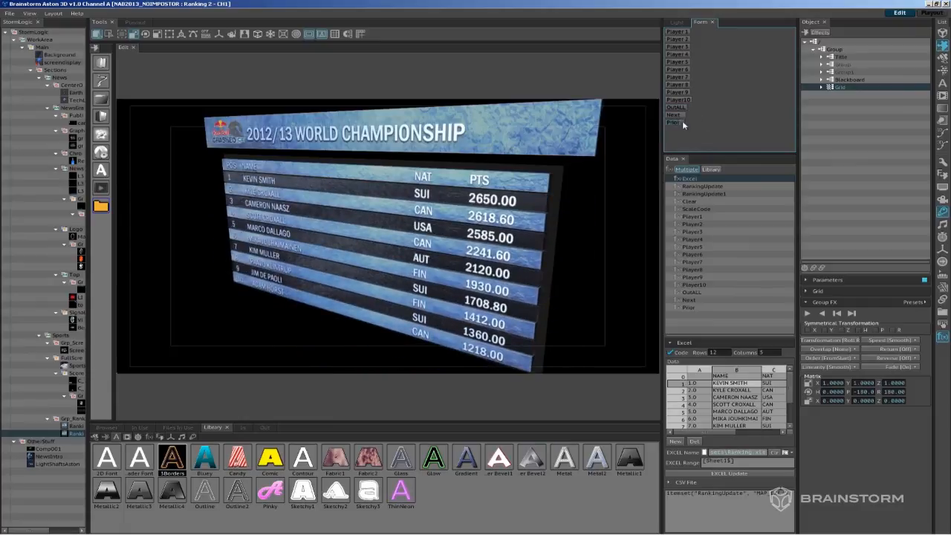
# - Move the row highlight down the ranking with Next, and bring it back to the first row with Prior
pyautogui.click(677, 115)
pyautogui.click(677, 116)
pyautogui.click(677, 115)
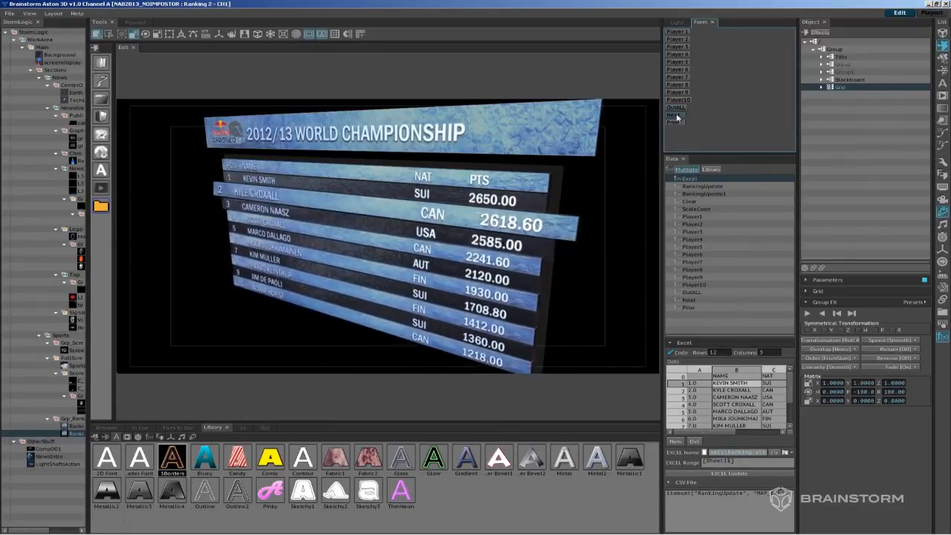
pyautogui.click(675, 121)
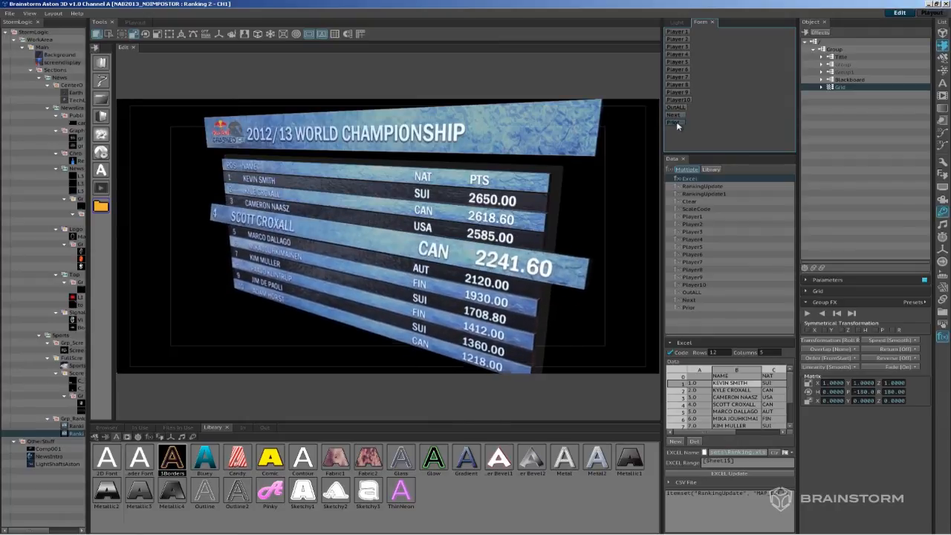
pyautogui.click(676, 122)
pyautogui.click(676, 122)
pyautogui.click(676, 122)
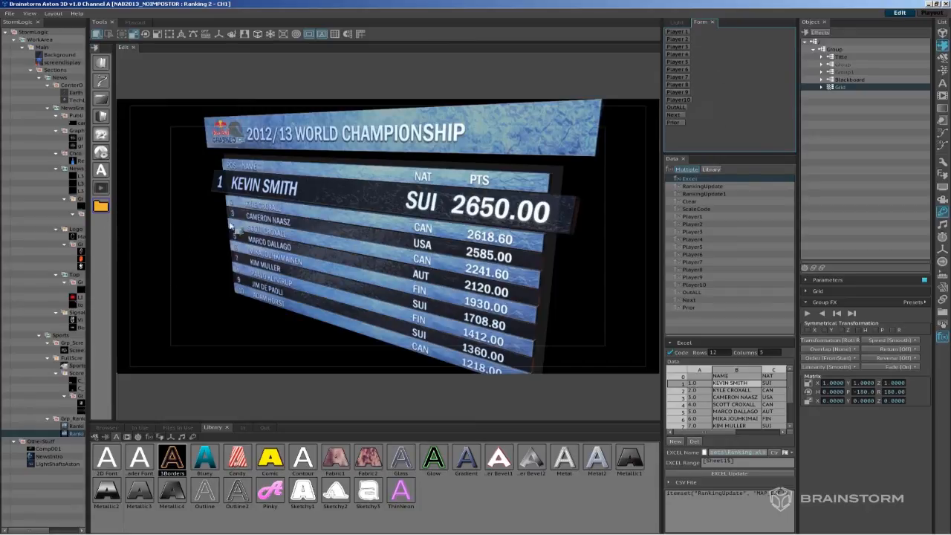
# - Add the Matrix parameters of the athlete name text in Bar1 to the Form and show its scale, Euler and displace values
pyautogui.click(265, 188)
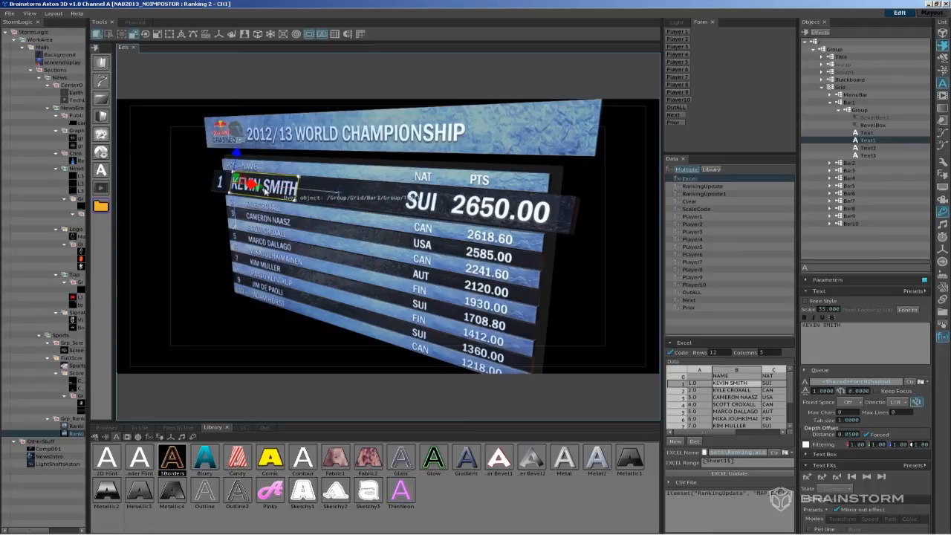
pyautogui.click(266, 189)
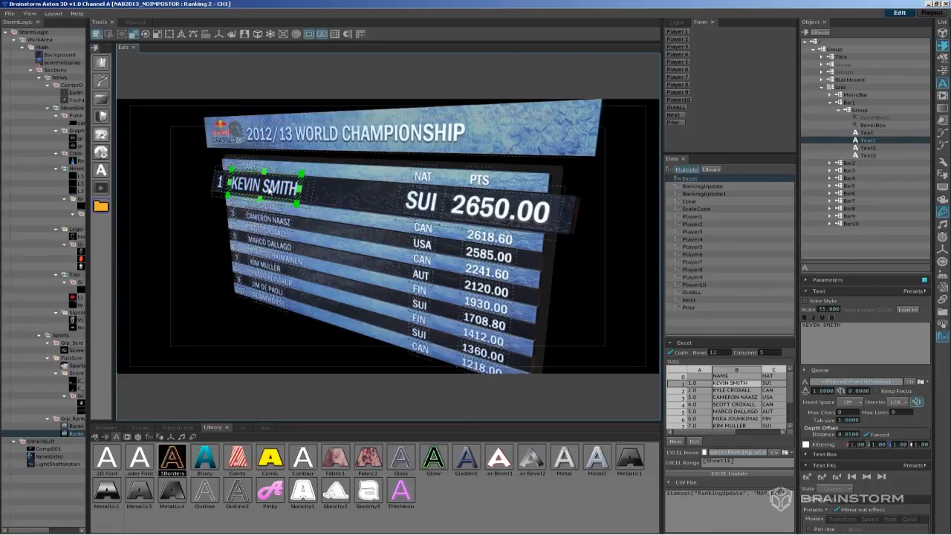
pyautogui.moveTo(270, 190); pyautogui.dragTo(292, 194, button='middle')
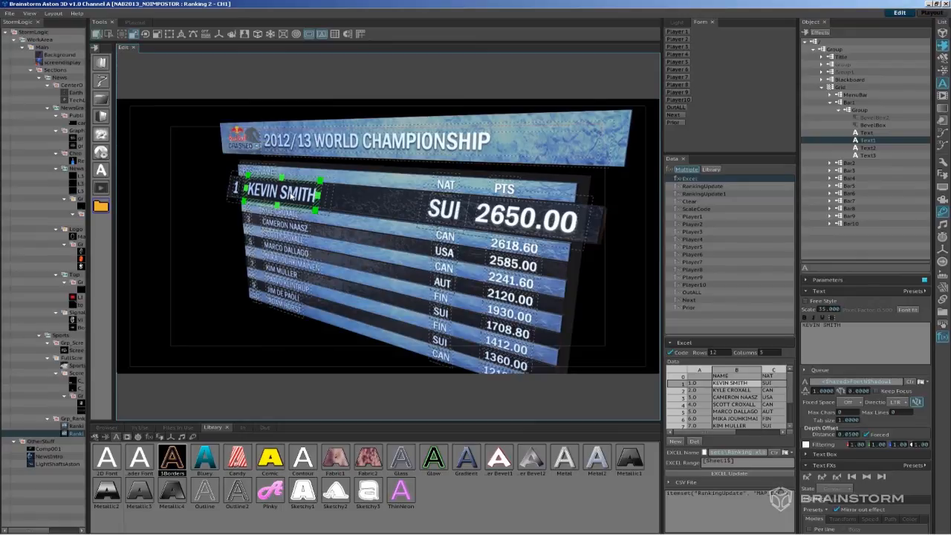
pyautogui.moveTo(292, 194)
pyautogui.mouseDown(button='middle')
pyautogui.moveTo(321, 192)
pyautogui.moveTo(297, 201)
pyautogui.mouseUp(button='middle')
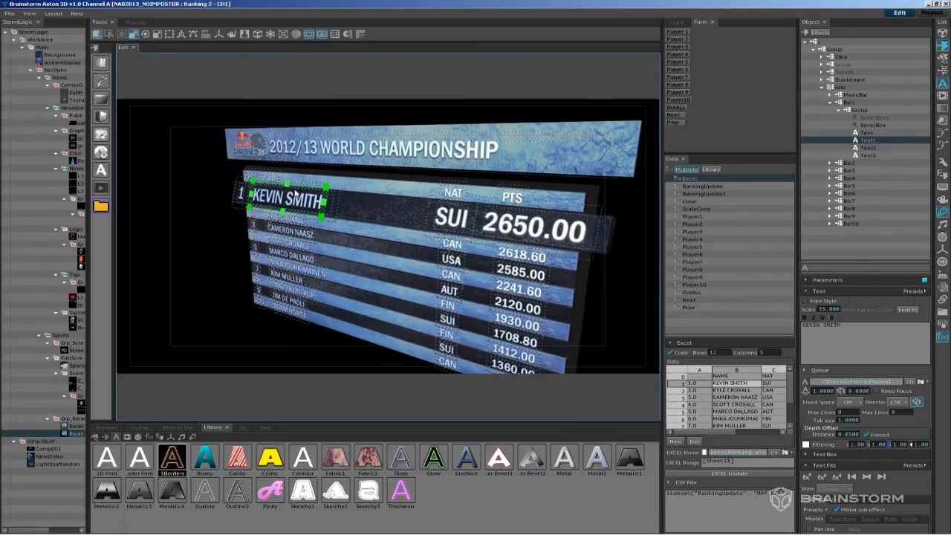
pyautogui.click(300, 202)
pyautogui.click(300, 202)
pyautogui.click(298, 202)
pyautogui.click(202, 225)
pyautogui.click(275, 201)
pyautogui.moveTo(325, 209)
pyautogui.mouseDown(button='middle')
pyautogui.moveTo(337, 214)
pyautogui.moveTo(336, 228)
pyautogui.moveTo(327, 226)
pyautogui.mouseUp(button='middle')
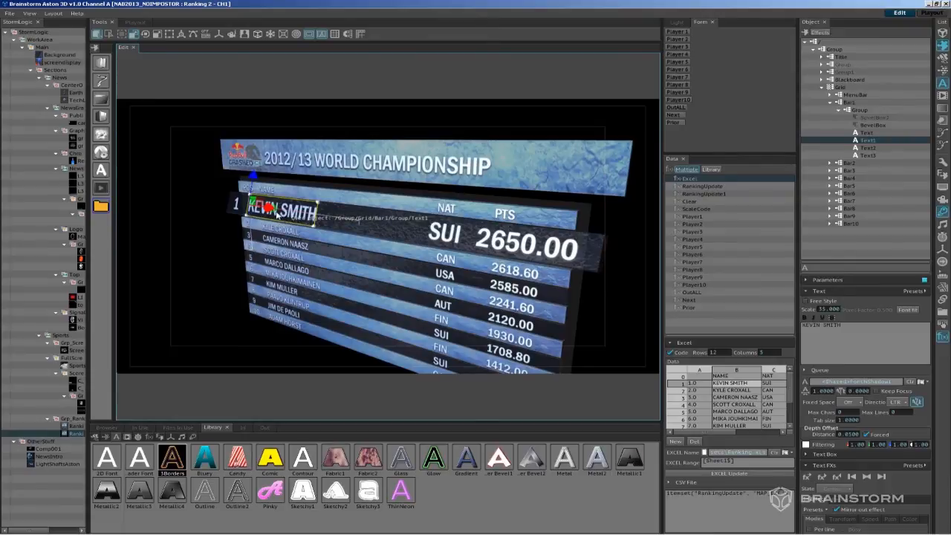
pyautogui.moveTo(293, 215); pyautogui.dragTo(680, 122)
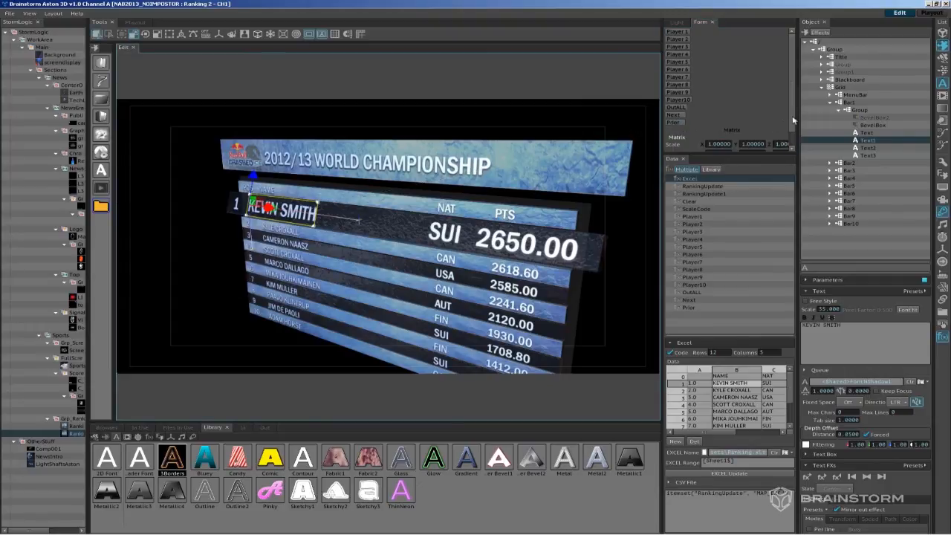
pyautogui.moveTo(792, 119); pyautogui.dragTo(795, 133)
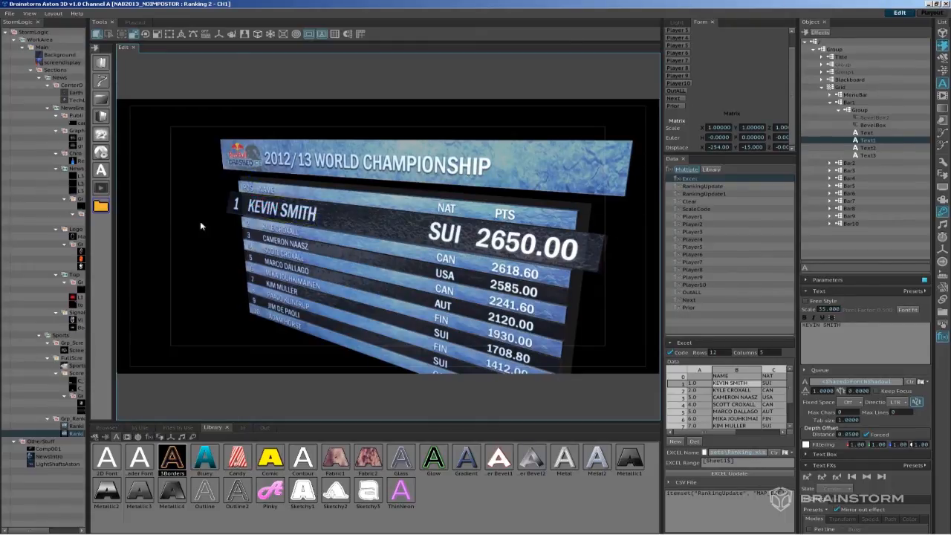
# - Add the Bar1 athlete name's Text field to the Form and enter a different surname in it
pyautogui.click(266, 209)
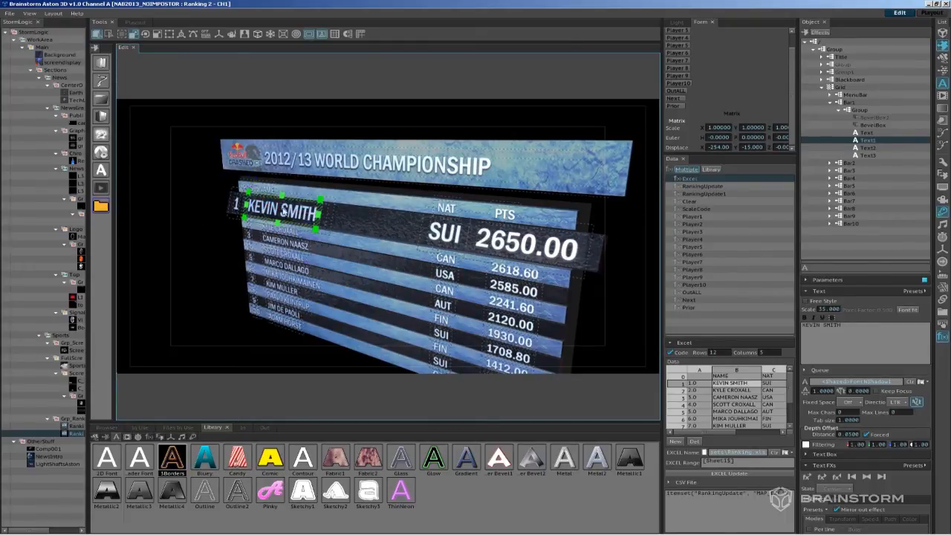
pyautogui.moveTo(376, 199); pyautogui.dragTo(676, 109)
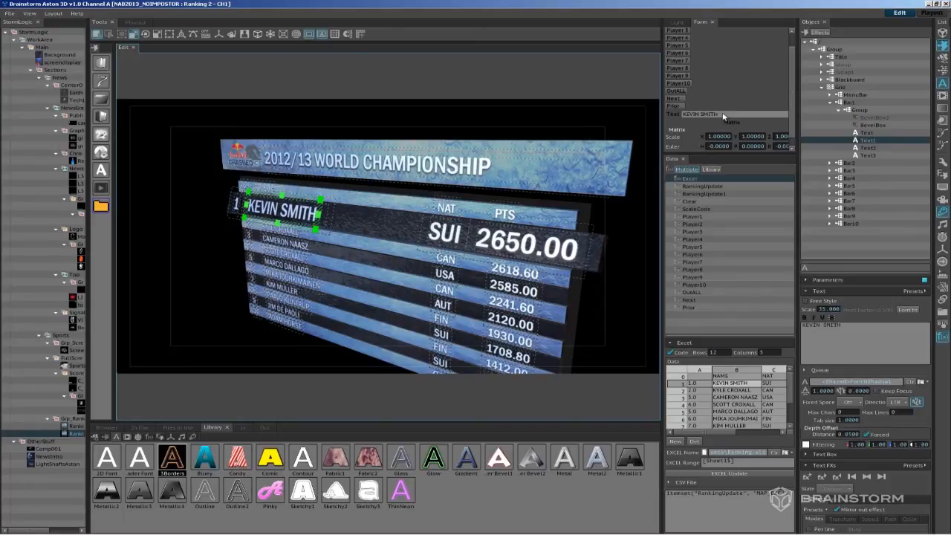
pyautogui.doubleClick(721, 114)
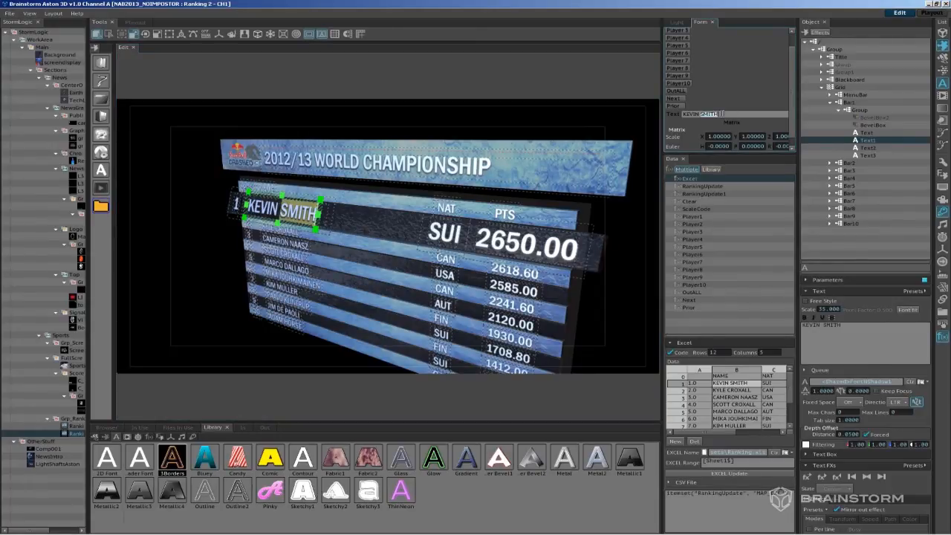
pyautogui.write('JONES')
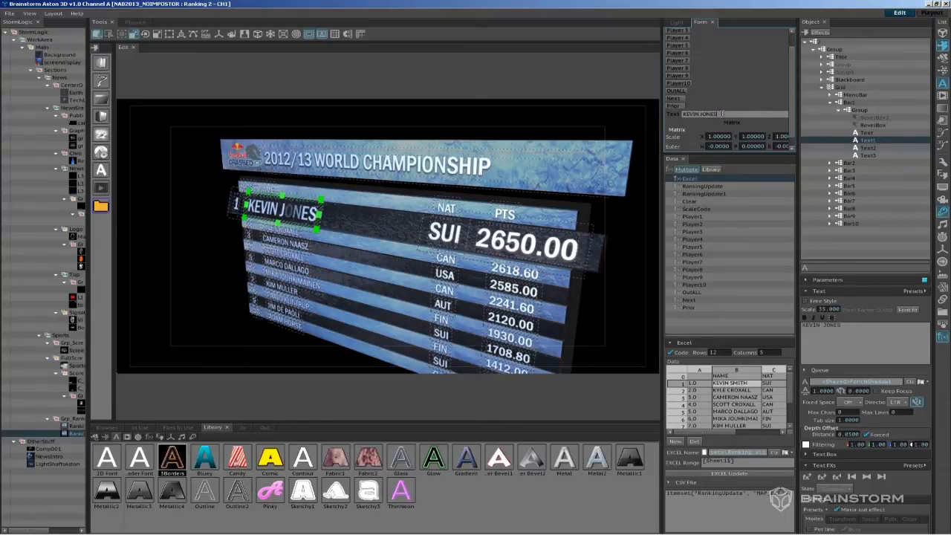
pyautogui.click(730, 103)
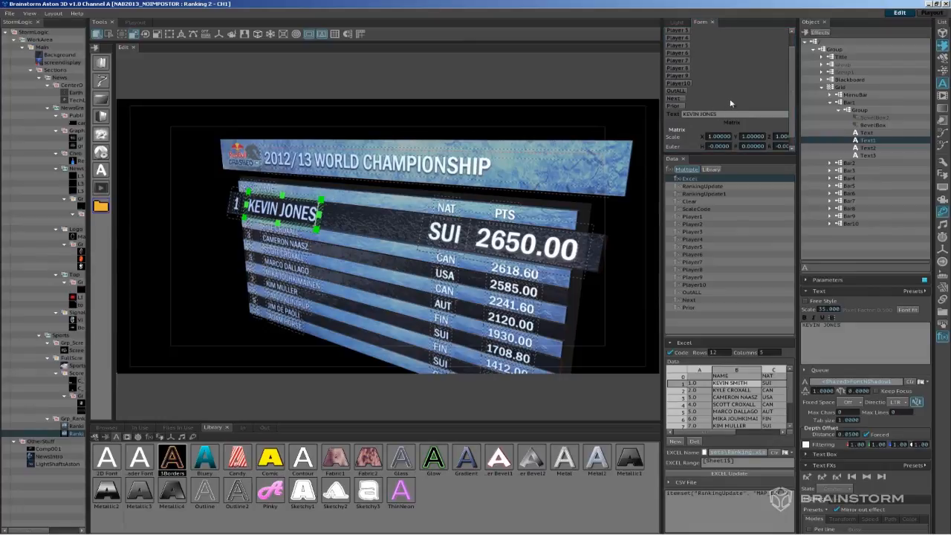